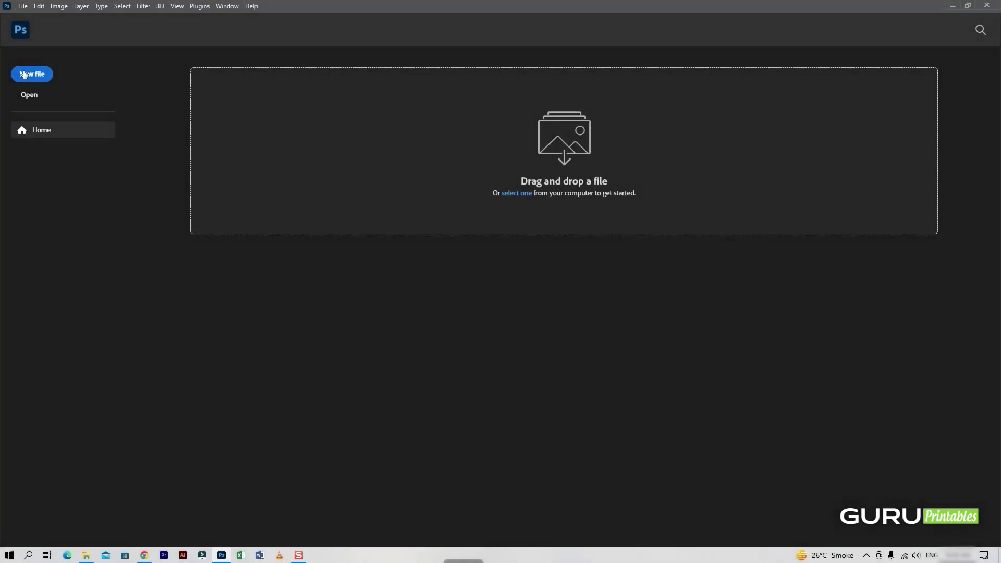
Create a new landscape 29.7 × 21 cm document at 300 ppi in CMYK colour
{"action": "left_click", "coordinate": [32, 74]}
{"action": "type", "text": "Internship Certificate Template"}
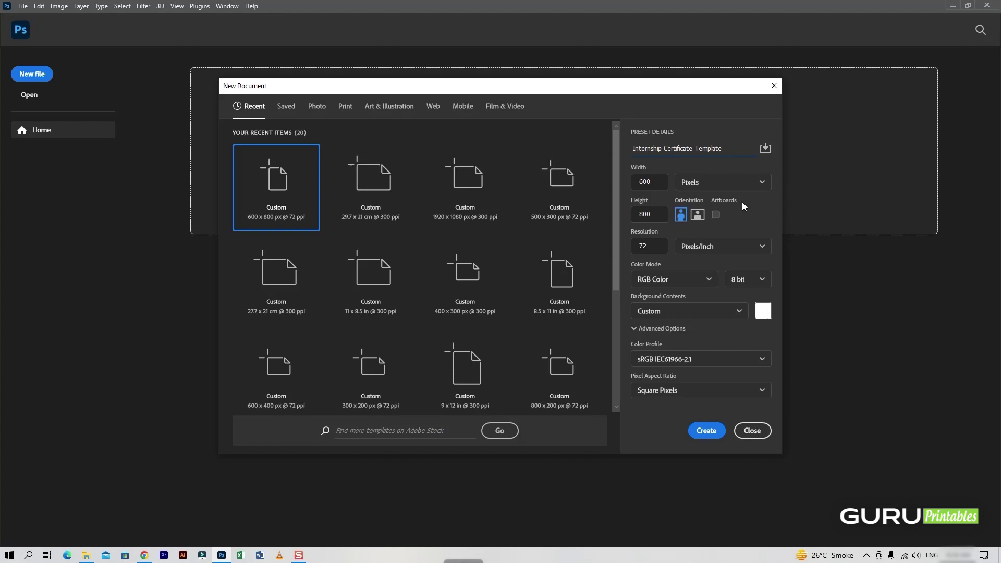
{"action": "left_click", "coordinate": [693, 182]}
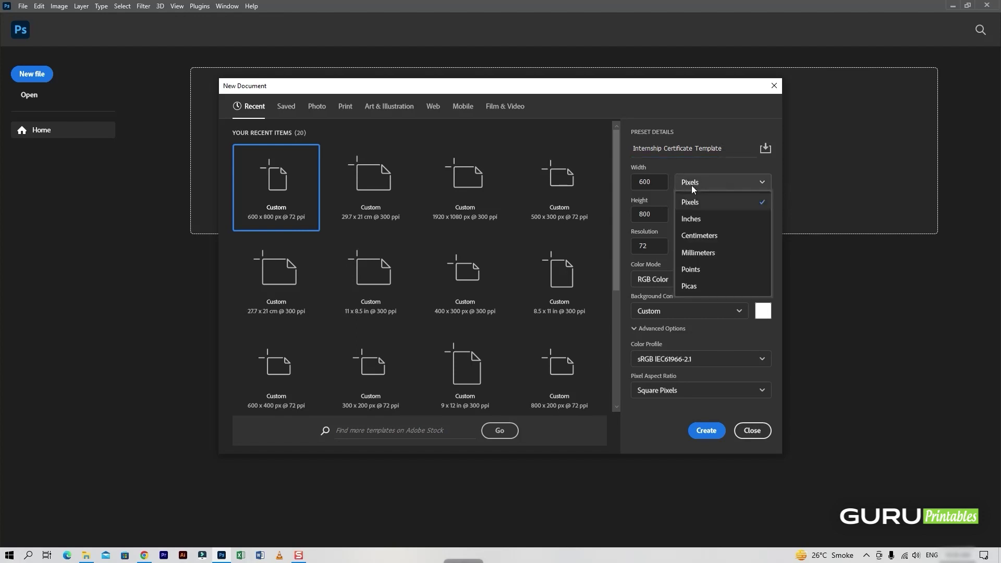
{"action": "left_click", "coordinate": [693, 230]}
{"action": "type", "text": "29"}
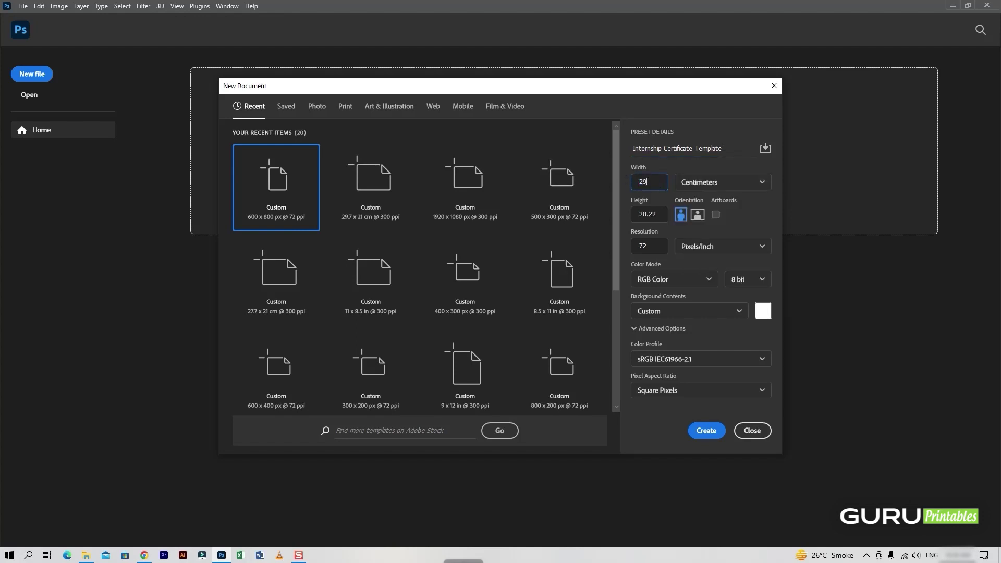
{"action": "key", "text": "Tab"}
{"action": "left_click", "coordinate": [658, 178]}
{"action": "type", "text": "7"}
{"action": "key", "text": "Tab"}
{"action": "left_click", "coordinate": [642, 247]}
{"action": "type", "text": "300"}
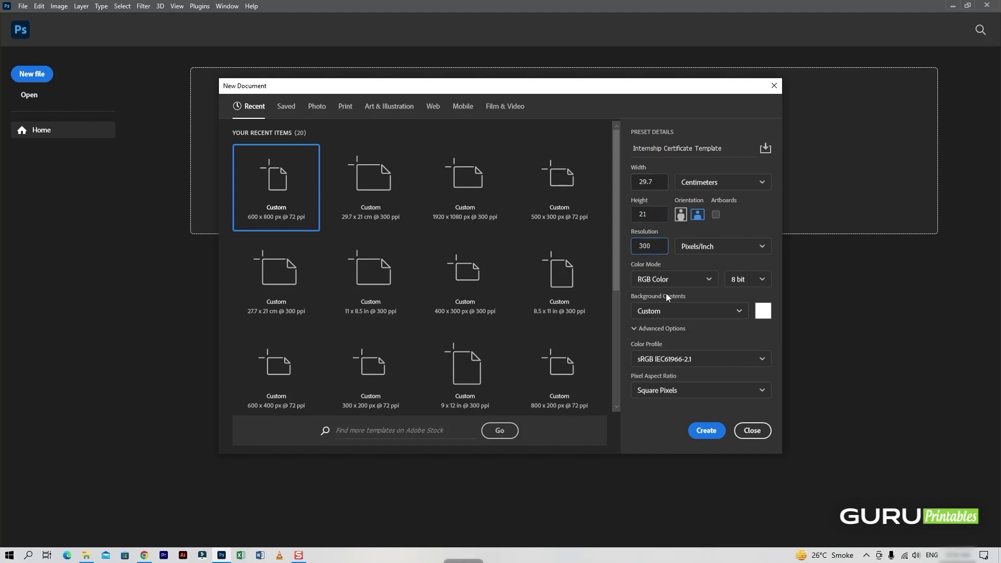
{"action": "left_click", "coordinate": [669, 280]}
{"action": "left_click", "coordinate": [652, 350]}
{"action": "left_click", "coordinate": [705, 430]}
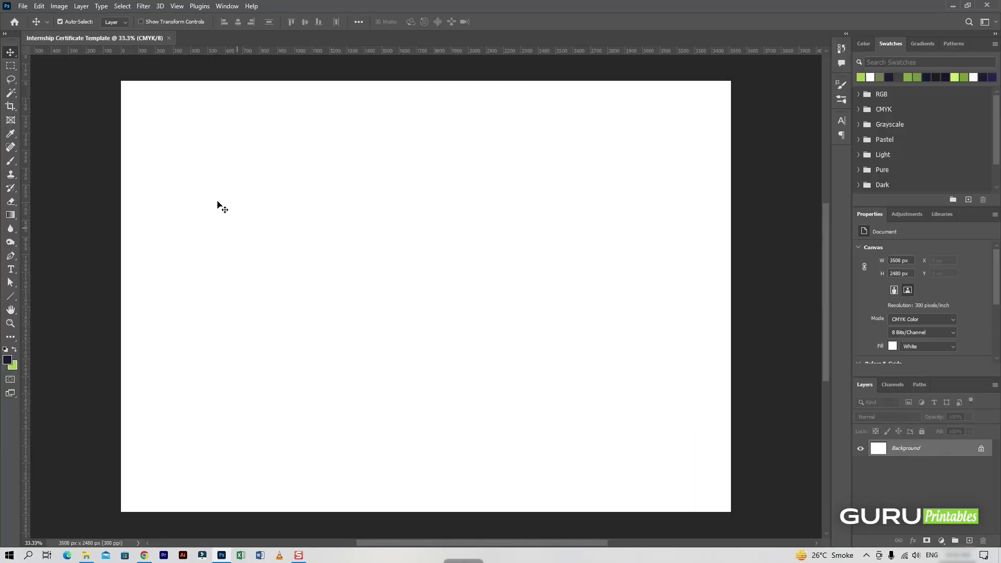
Save the document as Internship Certificate Template.psd
{"action": "left_click", "coordinate": [23, 6]}
{"action": "left_click", "coordinate": [31, 117]}
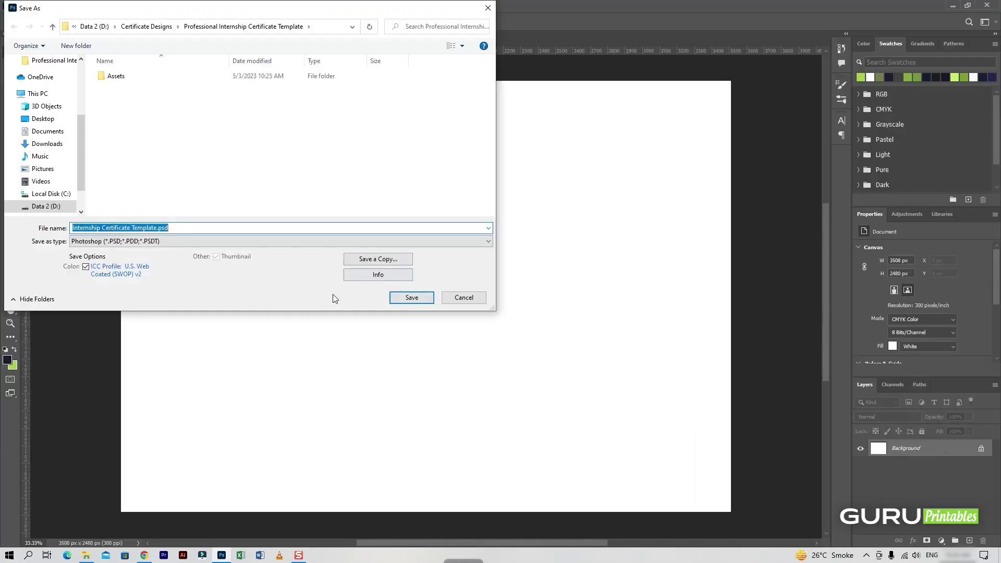
{"action": "left_click", "coordinate": [411, 302]}
{"action": "key", "text": "ctrl"}
Add a near-white #f3f3f3 Solid Color fill layer named Background-Fill
{"action": "left_click", "coordinate": [940, 542]}
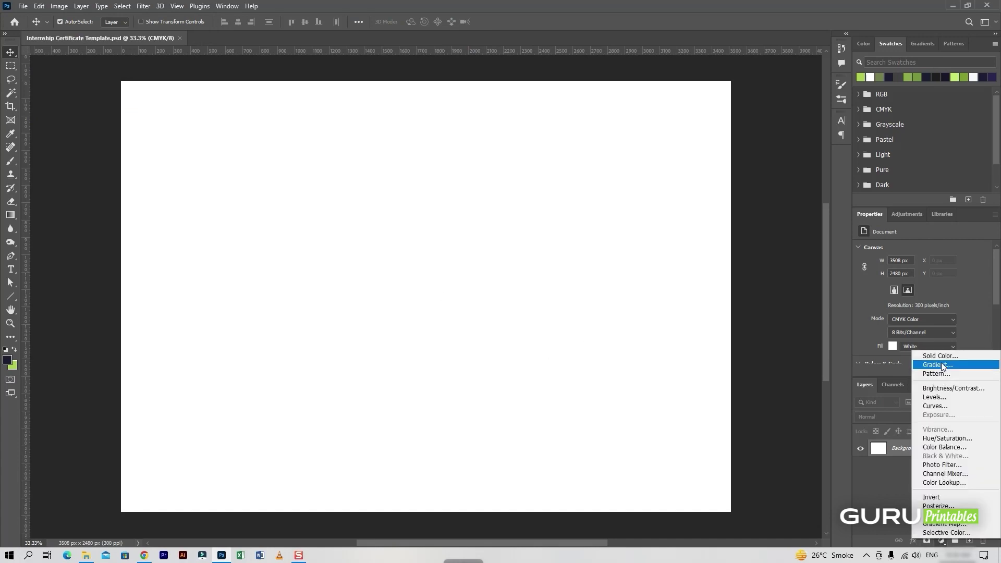
{"action": "left_click", "coordinate": [940, 355]}
{"action": "left_click_drag", "start_coordinate": [732, 400], "coordinate": [648, 296]}
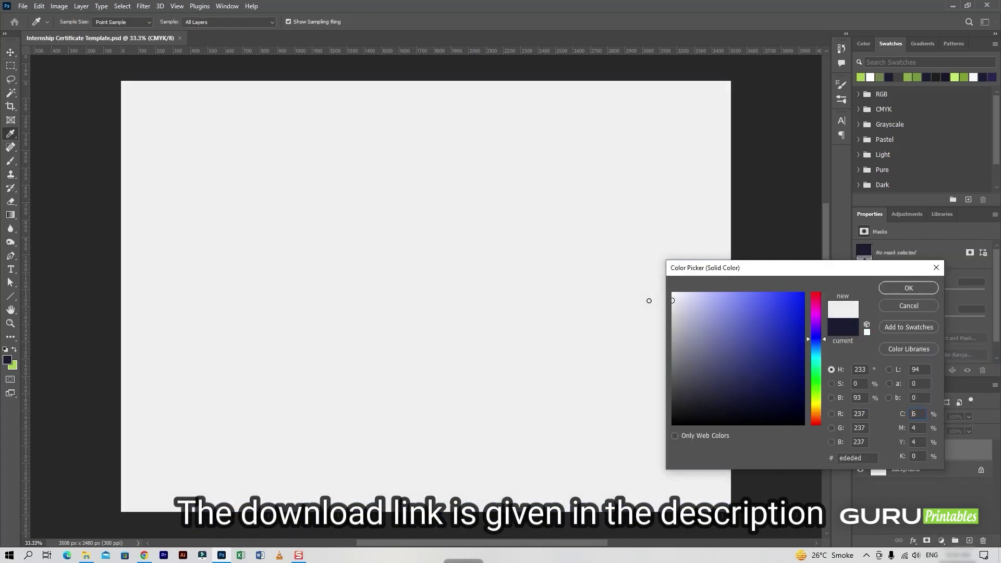
{"action": "left_click", "coordinate": [648, 298]}
{"action": "left_click", "coordinate": [908, 288]}
{"action": "type", "text": "Background-Fill"}
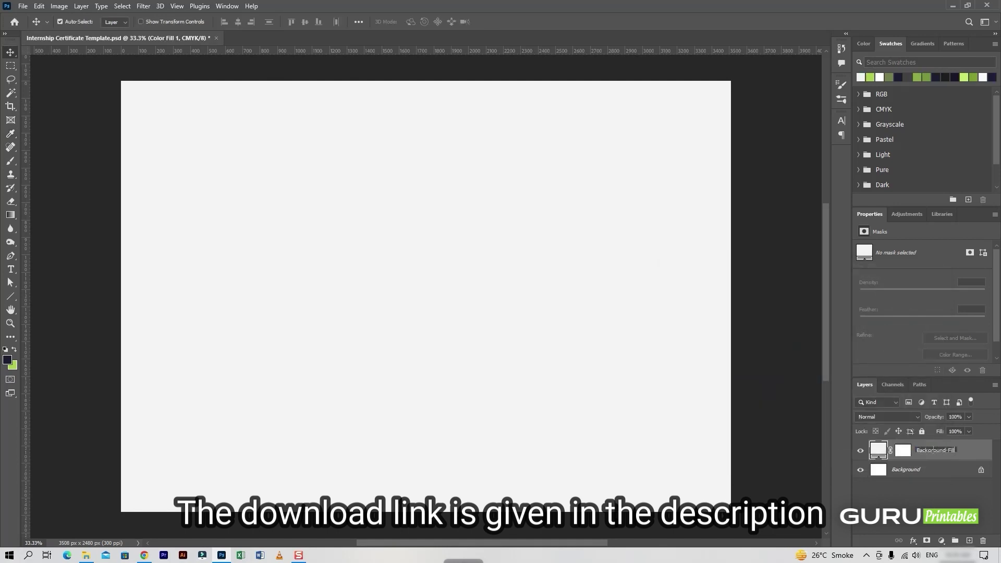
{"action": "key", "text": "Return"}
Save, then place two vertical guides near the left edge at about 420 and 814 px
{"action": "key", "text": "ctrl+s"}
{"action": "left_click", "coordinate": [613, 156]}
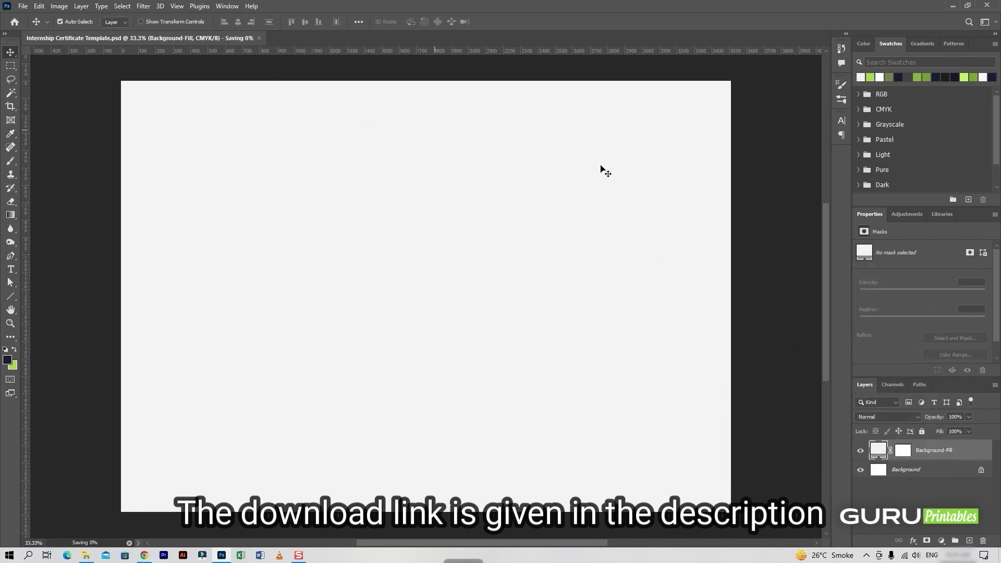
{"action": "key", "text": "ctrl+minus"}
{"action": "mouse_move", "coordinate": [25, 231]}
{"action": "left_mouse_down"}
{"action": "mouse_move", "coordinate": [270, 239]}
{"action": "mouse_move", "coordinate": [253, 239]}
{"action": "left_mouse_up"}
{"action": "left_click_drag", "start_coordinate": [27, 339], "coordinate": [306, 404]}
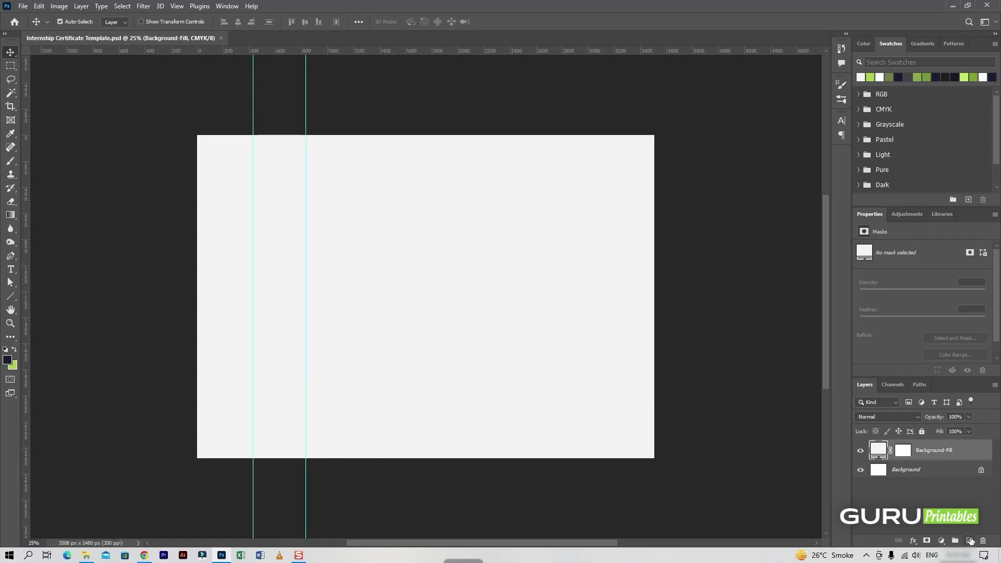
Add a new empty layer named shape-01-green
{"action": "left_click", "coordinate": [970, 541]}
{"action": "double_click", "coordinate": [900, 449]}
{"action": "type", "text": "shape-01-green"}
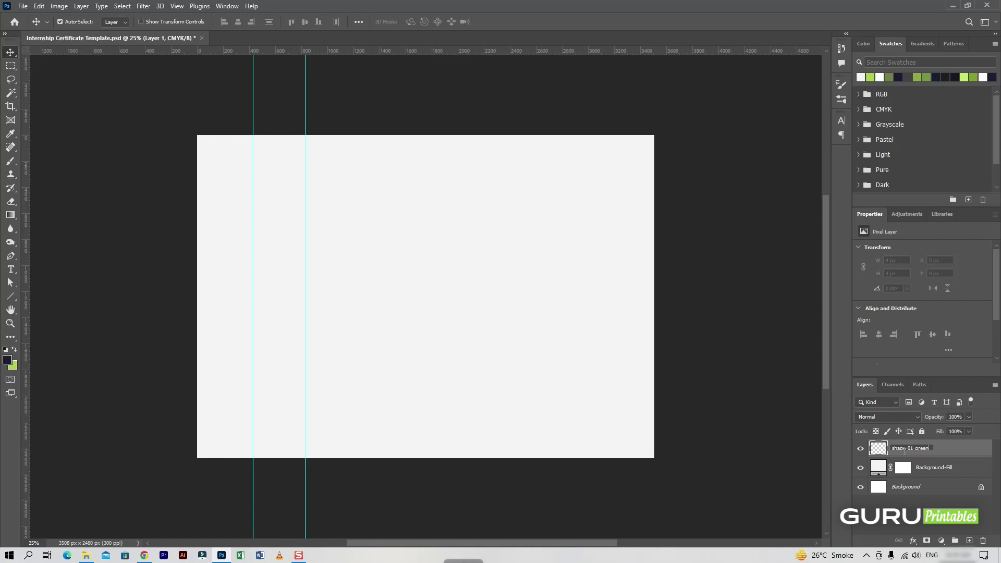
{"action": "key", "text": "Return"}
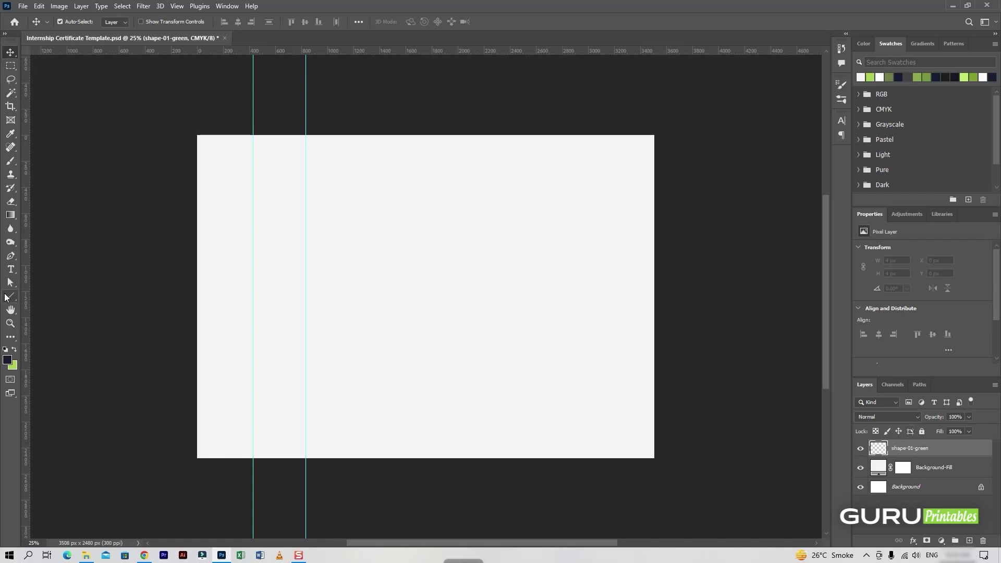
Draw a closed curved Pen path running down the page's left edge
{"action": "left_click", "coordinate": [11, 256]}
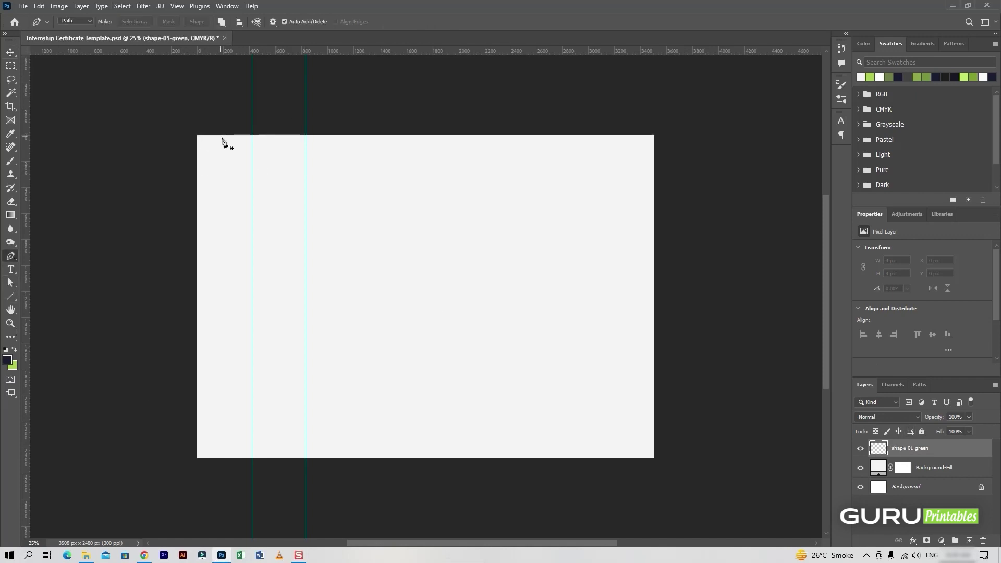
{"action": "left_click", "coordinate": [190, 127]}
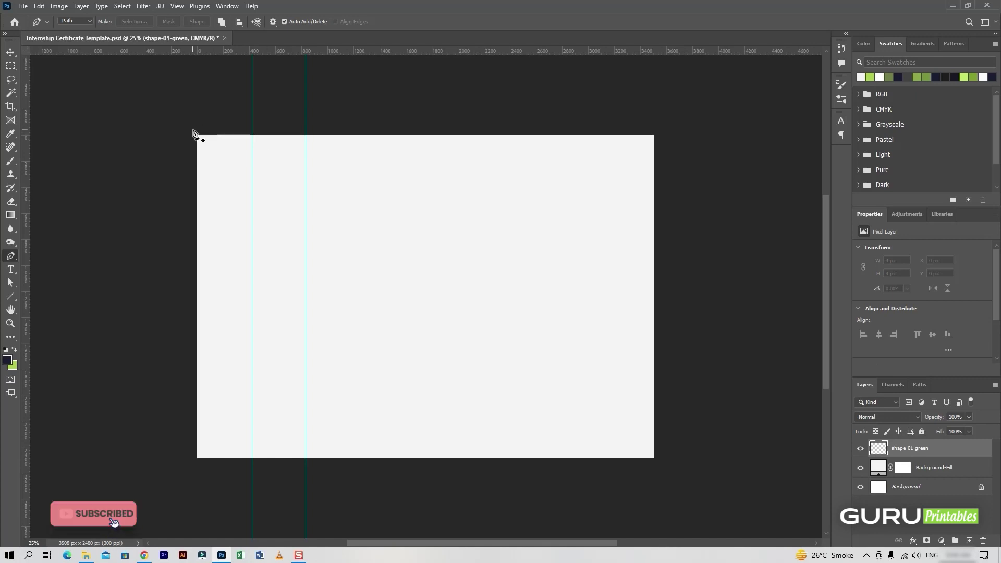
{"action": "left_click", "coordinate": [253, 128]}
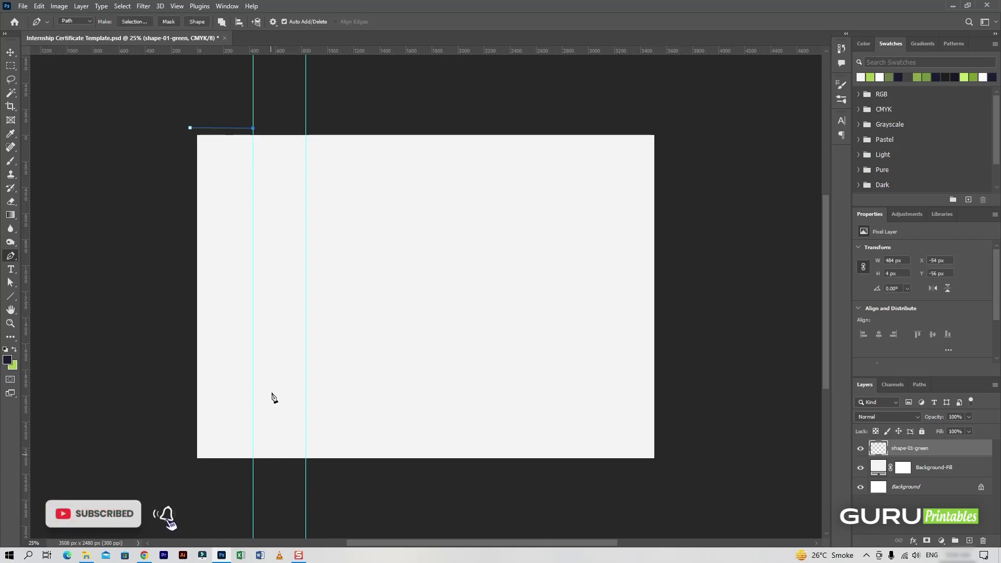
{"action": "left_click_drag", "start_coordinate": [253, 294], "coordinate": [186, 386]}
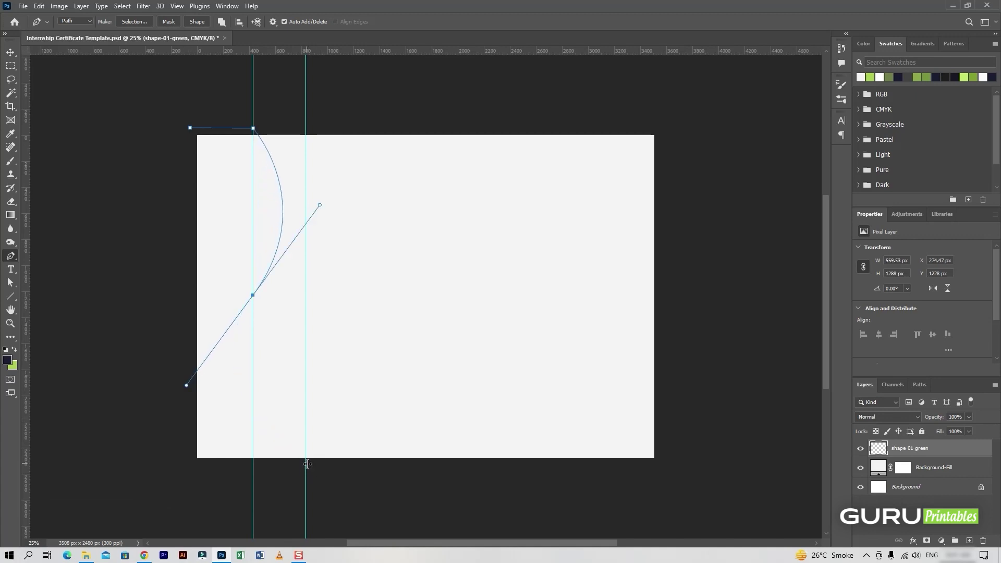
{"action": "left_click", "coordinate": [345, 478]}
{"action": "left_click_drag", "start_coordinate": [347, 483], "coordinate": [346, 490]}
{"action": "left_click", "coordinate": [169, 472]}
{"action": "left_click", "coordinate": [189, 129]}
Turn the path into a selection, fill it green and deselect
{"action": "right_click", "coordinate": [225, 216]}
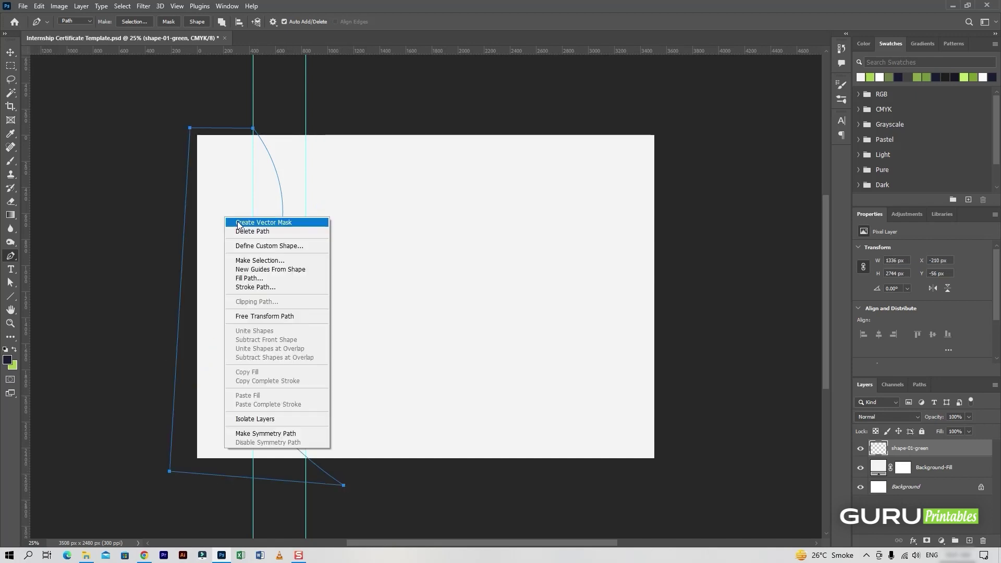
{"action": "left_click", "coordinate": [245, 260]}
{"action": "left_click", "coordinate": [567, 149]}
{"action": "key", "text": "alt+BackSpace"}
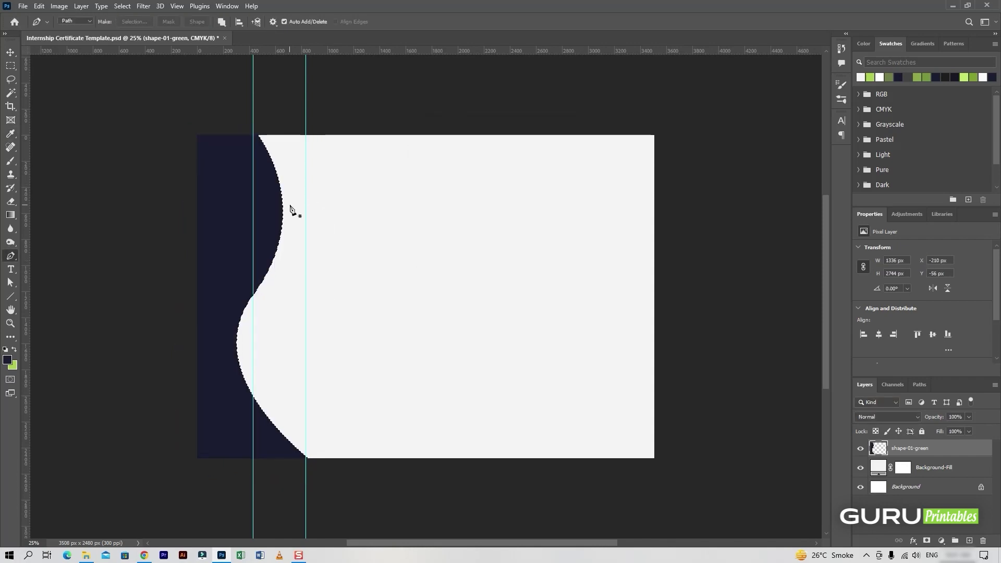
{"action": "key", "text": "ctrl+BackSpace"}
{"action": "key", "text": "ctrl+d"}
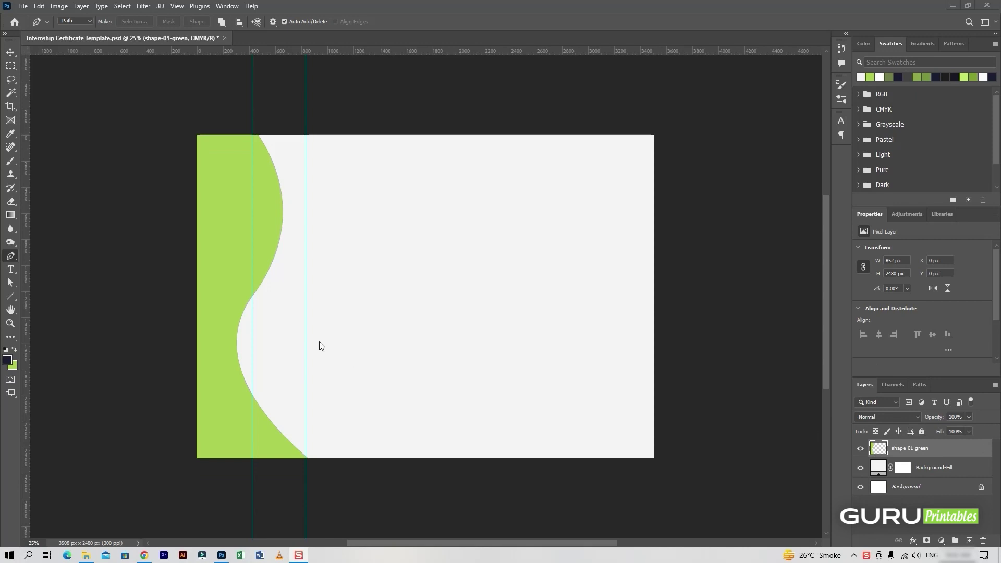
Convert shape-01-green to a smart object and widen it to about 940 px
{"action": "right_click", "coordinate": [970, 457]}
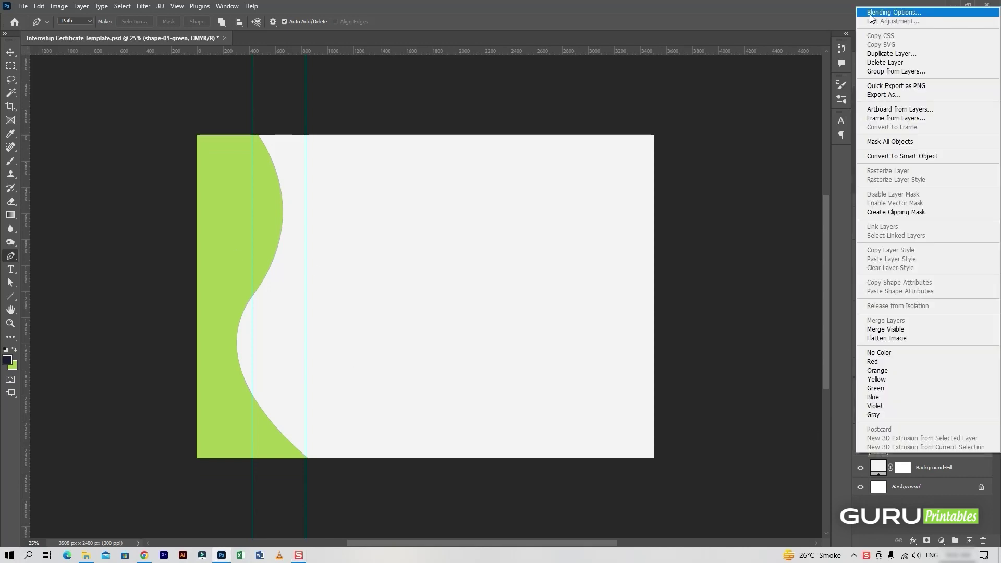
{"action": "left_click", "coordinate": [870, 157]}
{"action": "key", "text": "ctrl+t"}
{"action": "left_click_drag", "start_coordinate": [307, 297], "coordinate": [330, 297]}
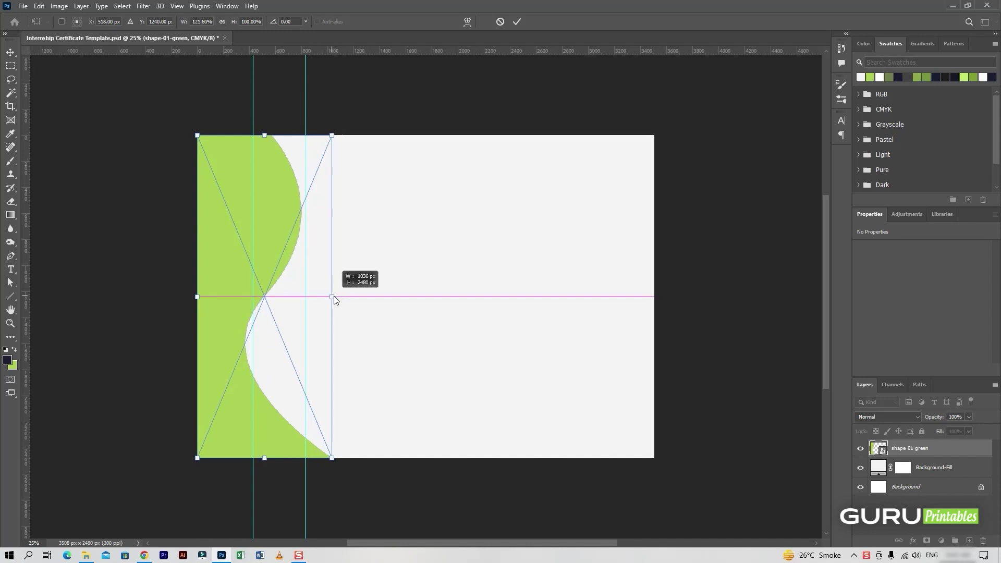
Warp the shape's curved edge into a deeper, smoother S-curve
{"action": "right_click", "coordinate": [253, 316]}
{"action": "right_click", "coordinate": [280, 260]}
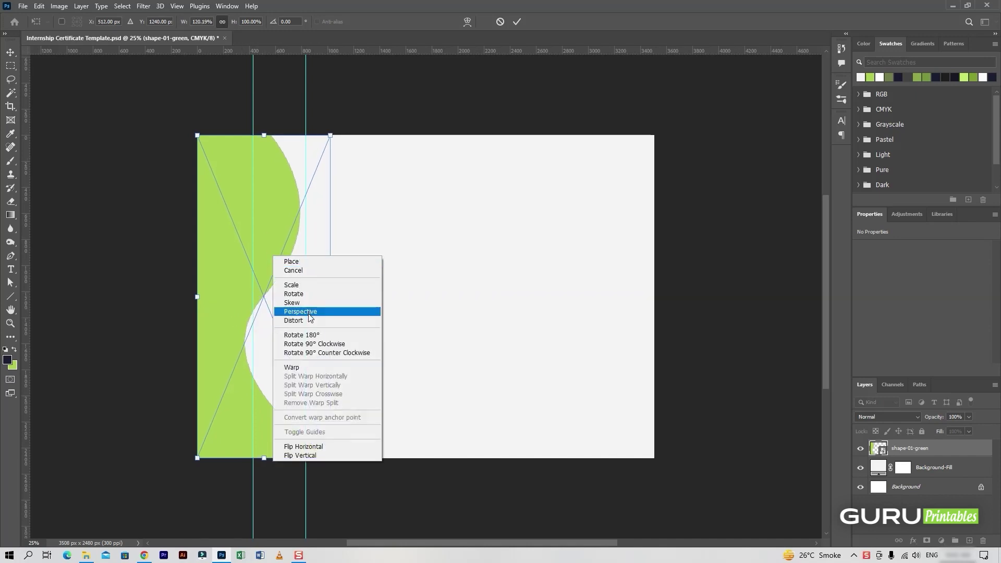
{"action": "left_click", "coordinate": [292, 367]}
{"action": "left_click_drag", "start_coordinate": [292, 249], "coordinate": [277, 245]}
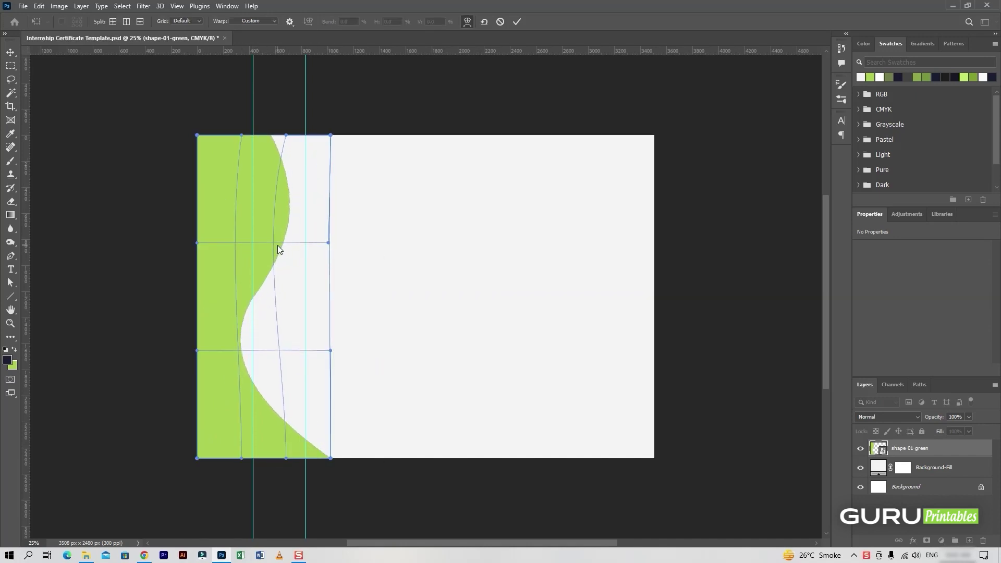
{"action": "left_click_drag", "start_coordinate": [248, 348], "coordinate": [267, 355]}
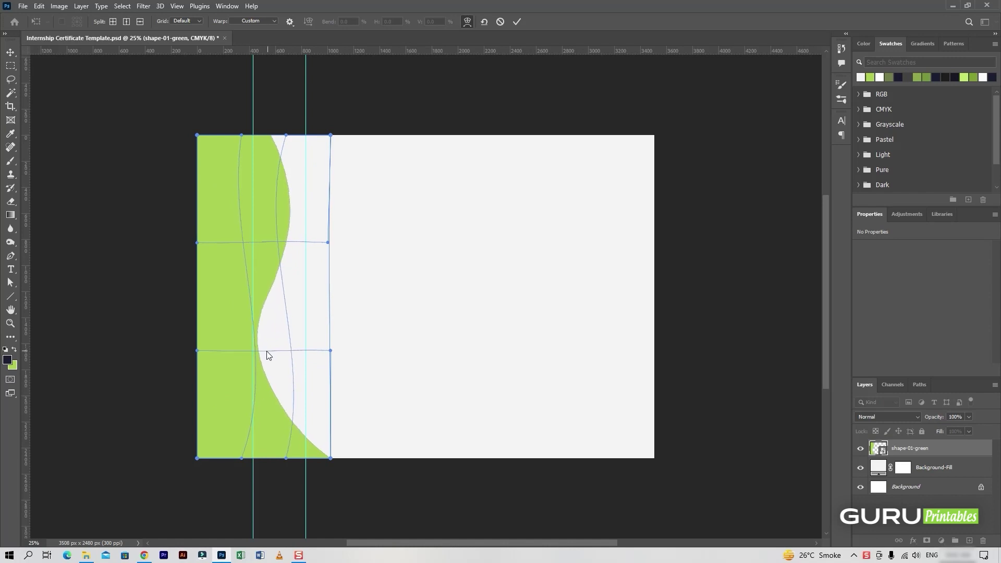
{"action": "left_click_drag", "start_coordinate": [324, 457], "coordinate": [312, 460]}
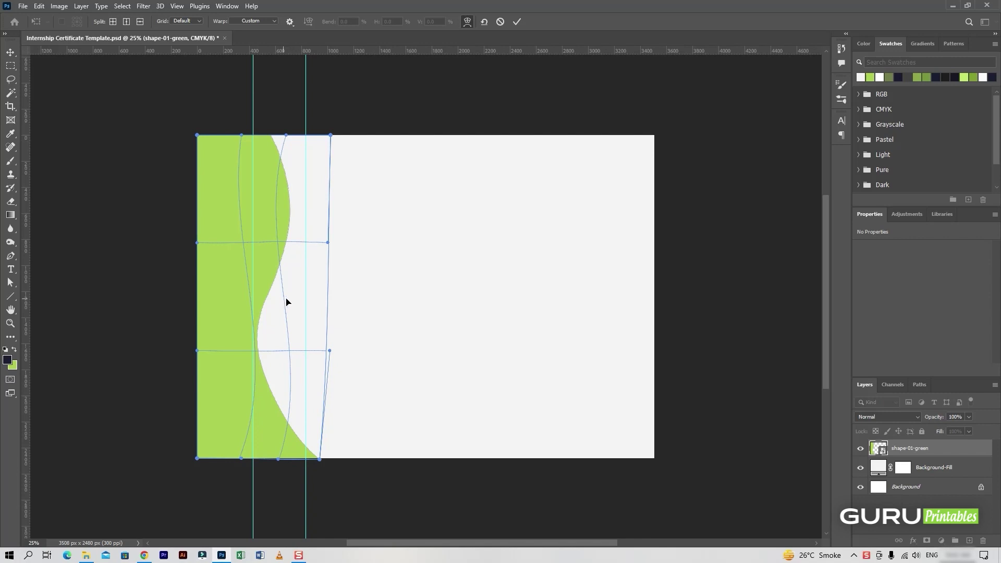
{"action": "key", "text": "Return"}
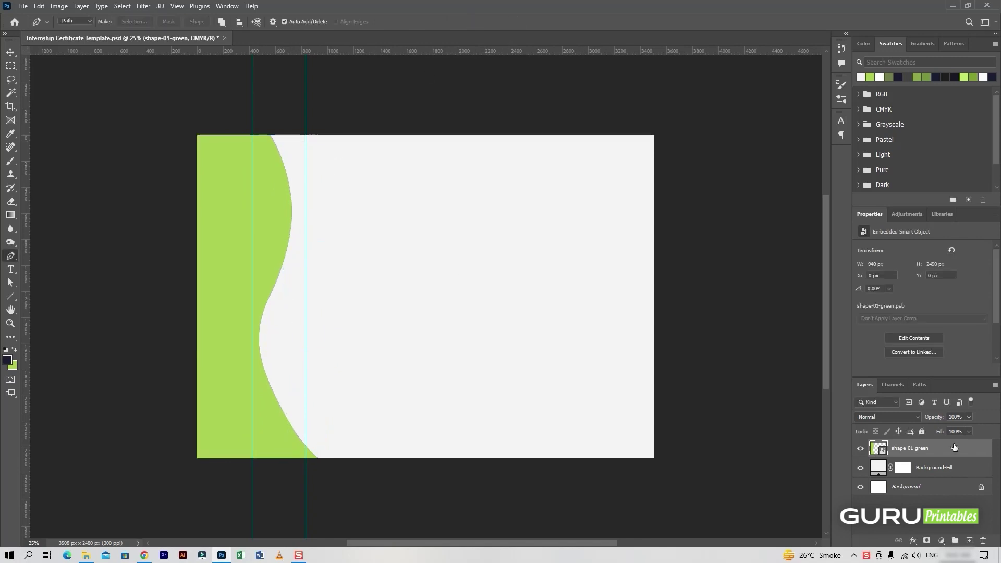
Add a Gradient Overlay to the shape-01-green layer style
{"action": "right_click", "coordinate": [957, 454]}
{"action": "left_click", "coordinate": [854, 86]}
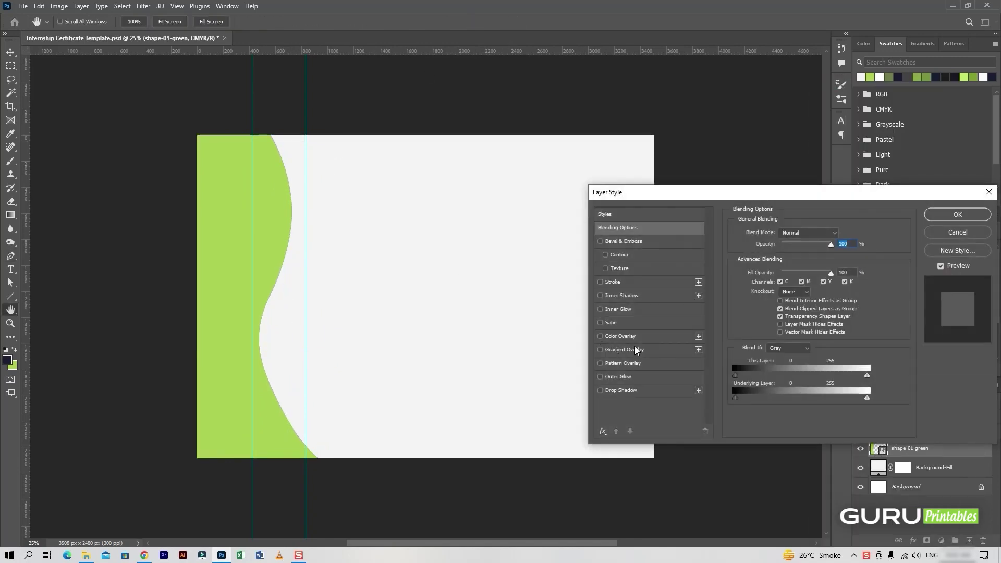
{"action": "left_click", "coordinate": [634, 348]}
{"action": "left_click", "coordinate": [809, 261]}
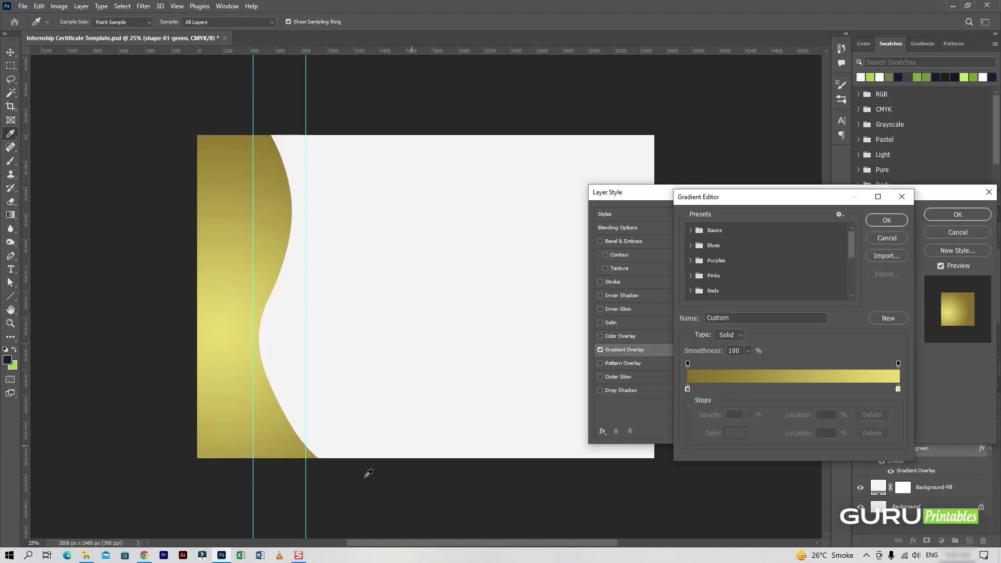
Set the gradient's starting stop to darker green #6ca743 from Colors.txt
{"action": "left_click", "coordinate": [86, 555]}
{"action": "double_click", "coordinate": [189, 78]}
{"action": "left_click", "coordinate": [352, 140]}
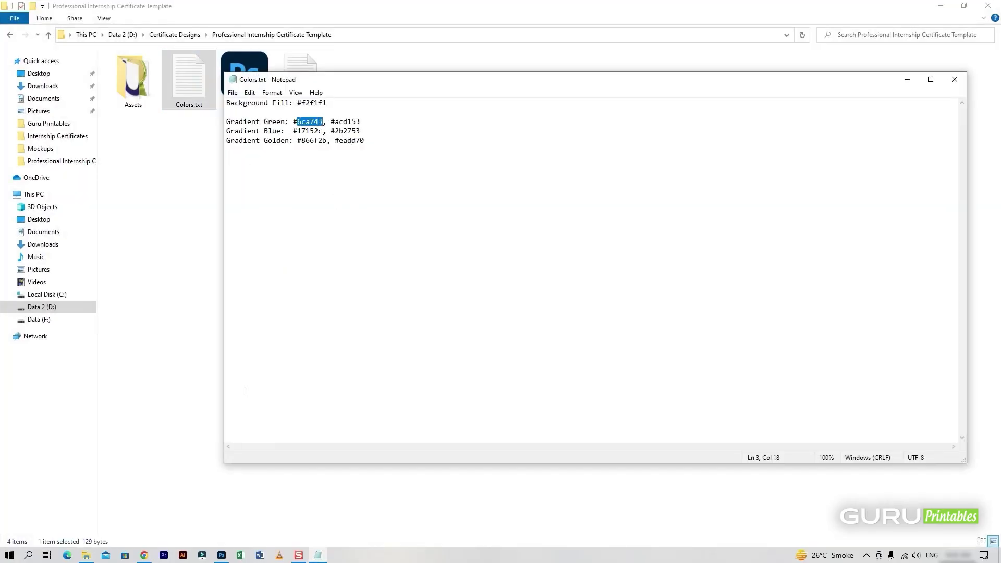
{"action": "left_click", "coordinate": [228, 556]}
{"action": "left_click", "coordinate": [687, 389]}
{"action": "left_click", "coordinate": [733, 432]}
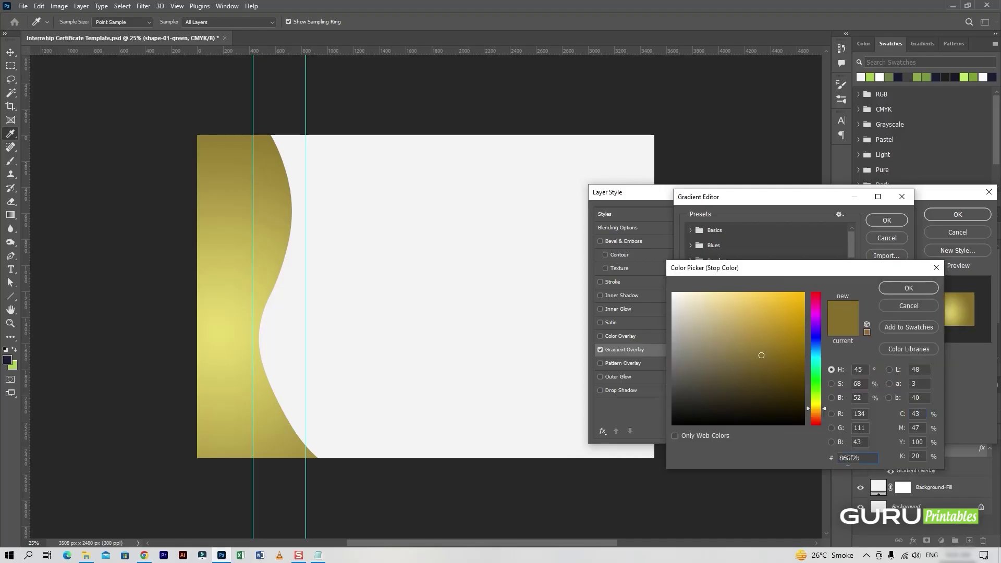
{"action": "key", "text": "ctrl+v"}
{"action": "left_click", "coordinate": [909, 289]}
Set the gradient's ending stop to lighter green #acd153
{"action": "left_click", "coordinate": [897, 388]}
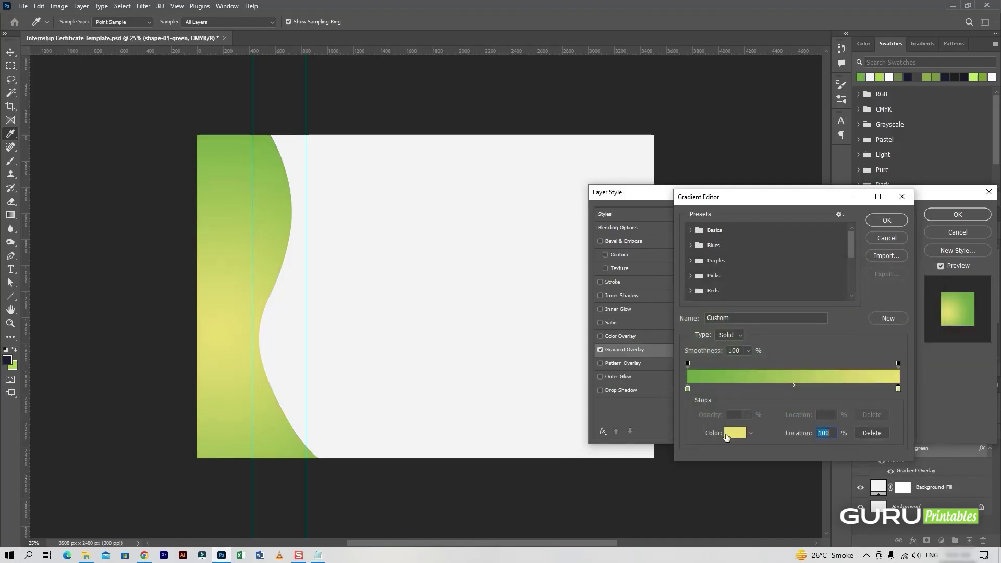
{"action": "left_click", "coordinate": [318, 555]}
{"action": "left_click_drag", "start_coordinate": [360, 122], "coordinate": [346, 121]}
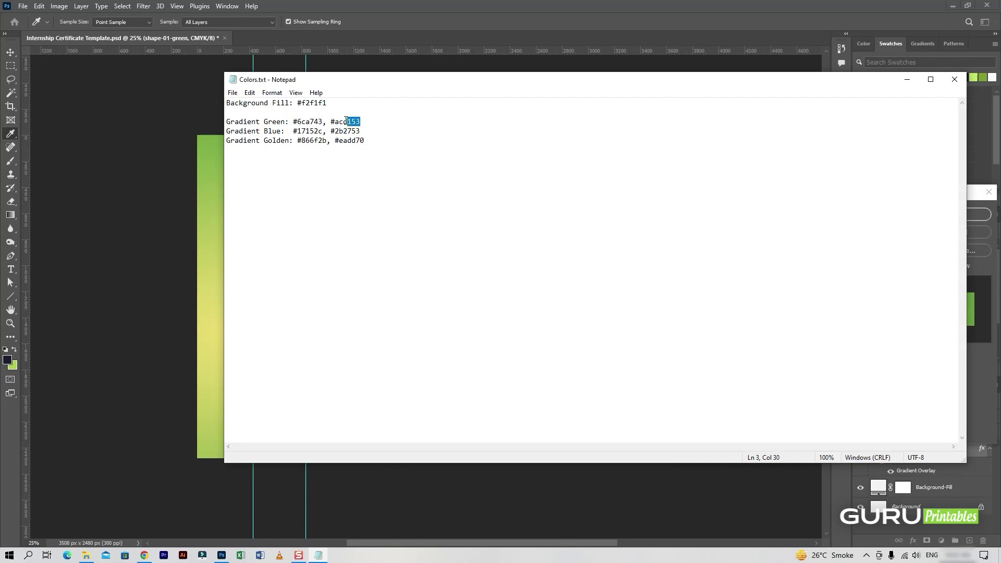
{"action": "key", "text": "ctrl+c"}
{"action": "left_click", "coordinate": [222, 555]}
{"action": "left_click", "coordinate": [736, 432]}
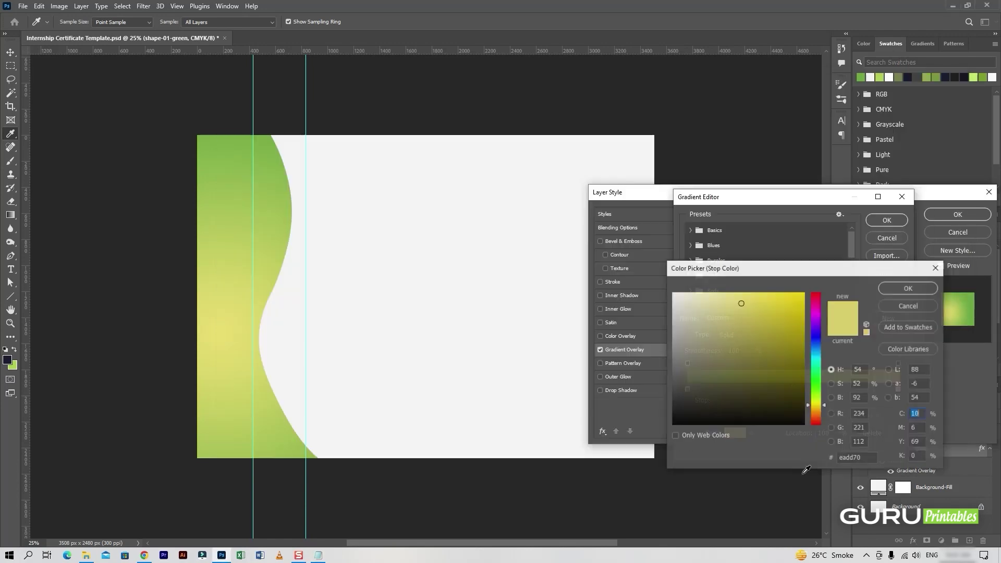
{"action": "double_click", "coordinate": [850, 458]}
{"action": "key", "text": "ctrl+v"}
{"action": "left_click", "coordinate": [908, 287]}
{"action": "left_click", "coordinate": [886, 220]}
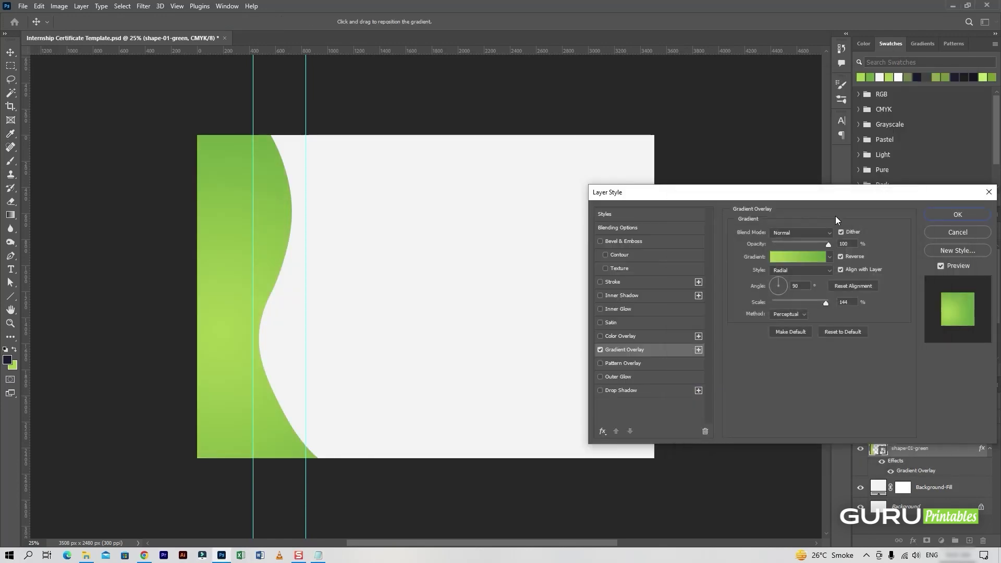
Make the gradient Reflected at 0° angle with scale about 95
{"action": "left_click", "coordinate": [796, 268]}
{"action": "left_click", "coordinate": [786, 304]}
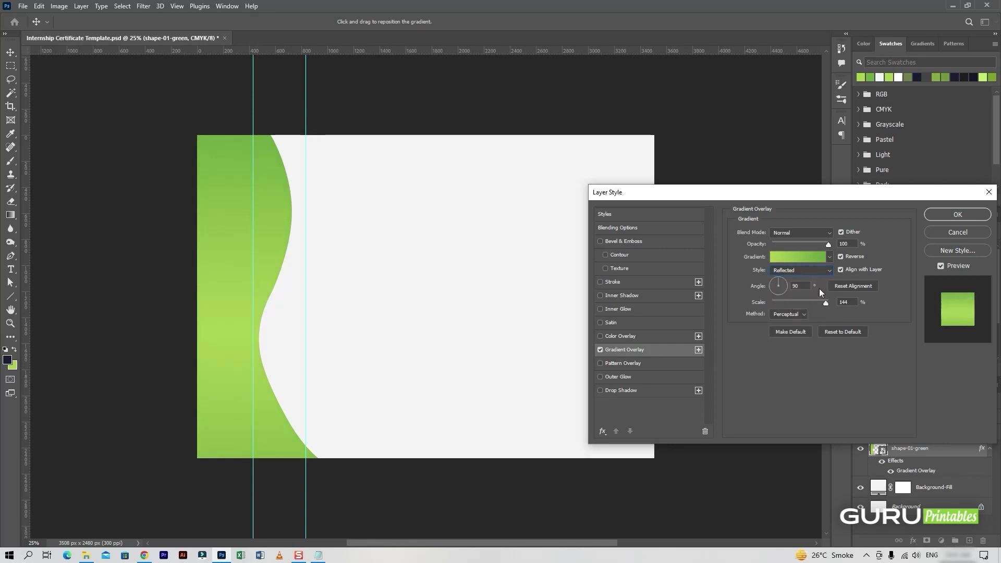
{"action": "type", "text": "0"}
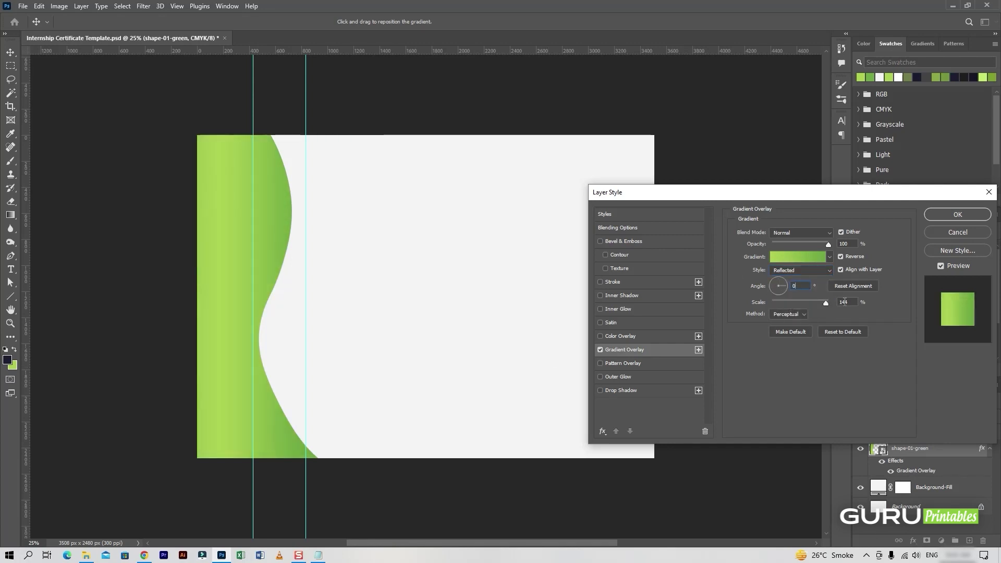
{"action": "key", "text": "Tab"}
{"action": "type", "text": "70"}
{"action": "left_click_drag", "start_coordinate": [168, 311], "coordinate": [250, 313]}
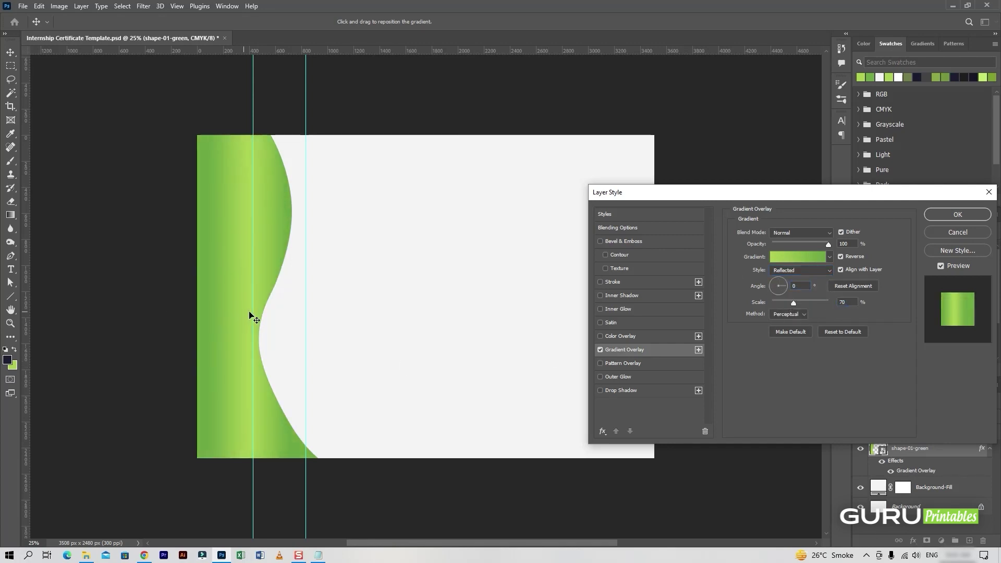
{"action": "left_click_drag", "start_coordinate": [799, 302], "coordinate": [792, 303]}
{"action": "left_click_drag", "start_coordinate": [217, 352], "coordinate": [254, 355]}
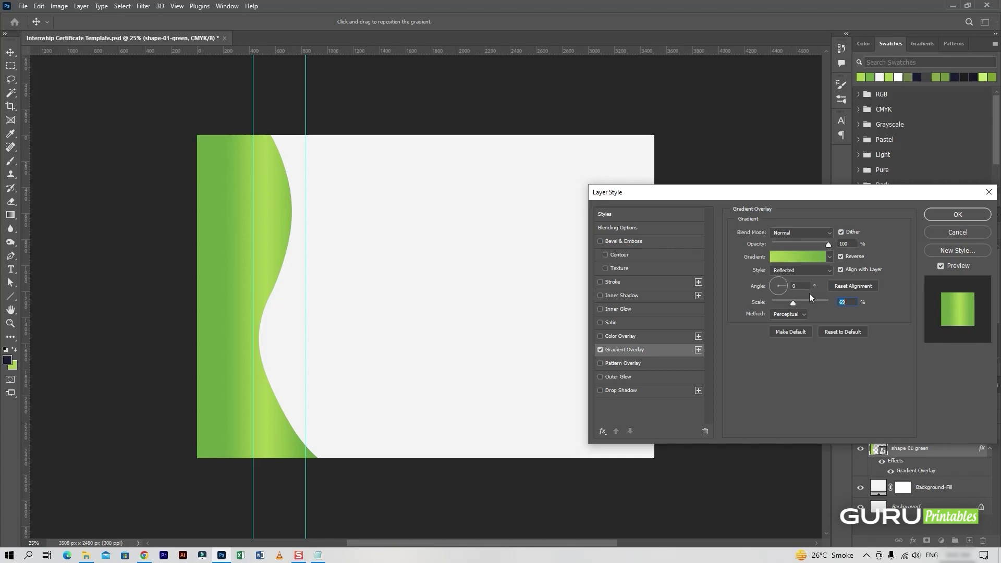
{"action": "left_click_drag", "start_coordinate": [796, 305], "coordinate": [805, 306]}
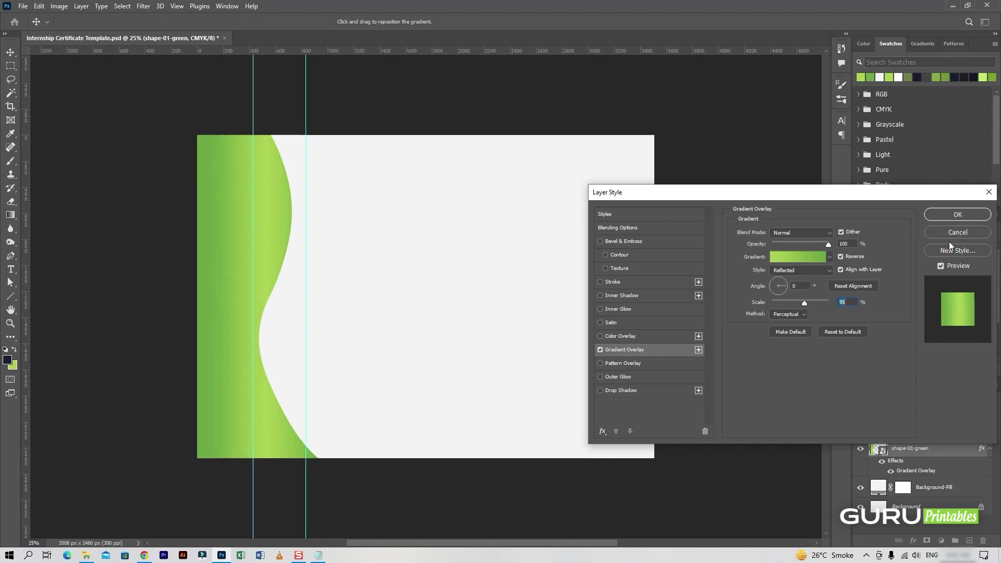
{"action": "key", "text": "p"}
{"action": "left_click", "coordinate": [959, 214]}
{"action": "right_click", "coordinate": [963, 448]}
{"action": "left_click", "coordinate": [859, 86]}
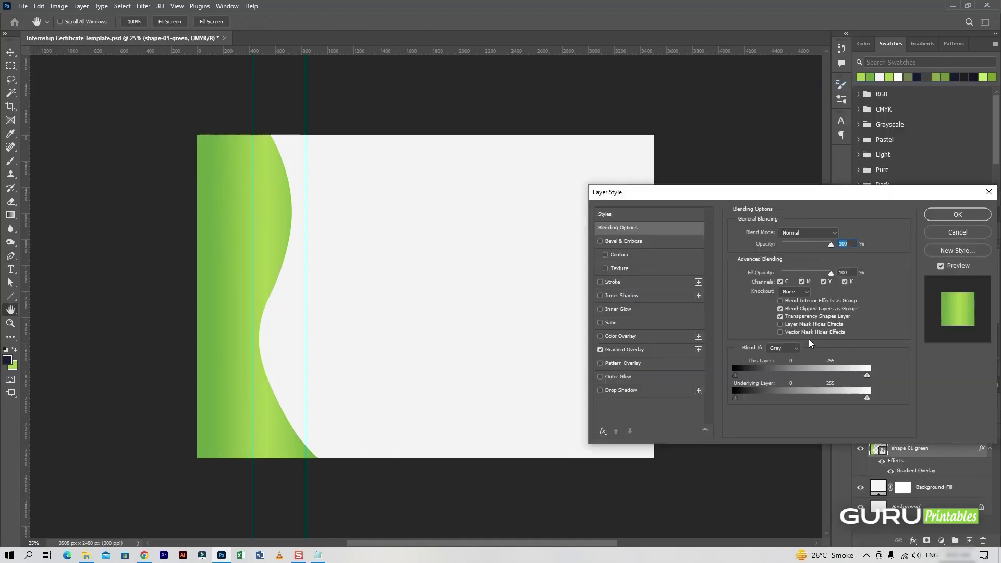
Give the green wave an Inner Shadow with distance 12 and size 180
{"action": "left_click", "coordinate": [646, 295]}
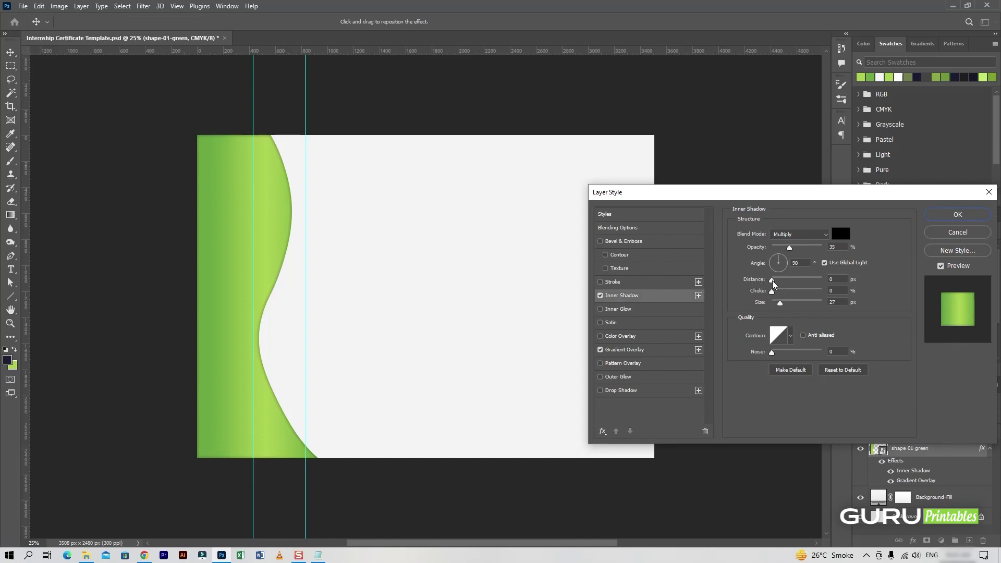
{"action": "left_click_drag", "start_coordinate": [772, 280], "coordinate": [811, 303]}
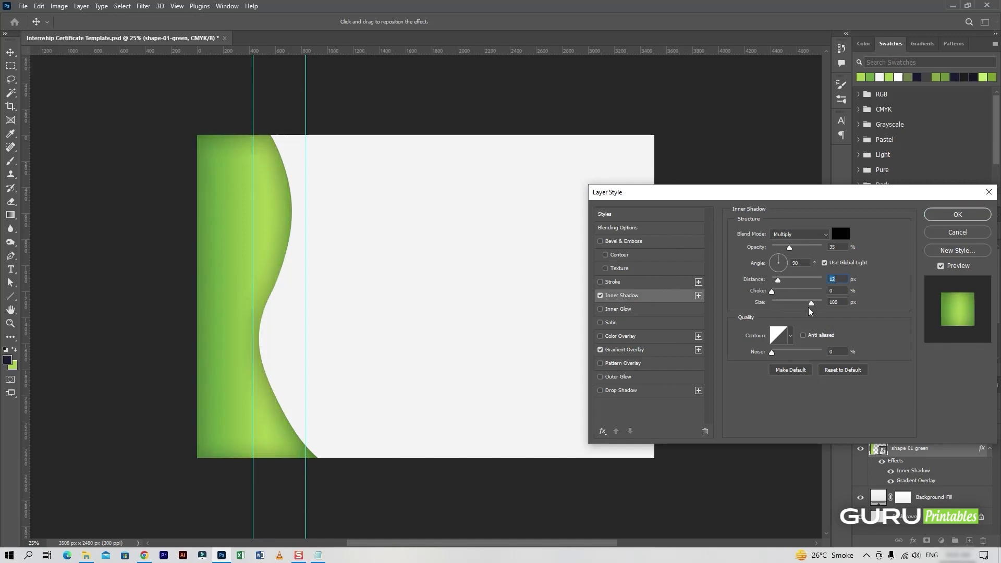
{"action": "left_click_drag", "start_coordinate": [793, 254], "coordinate": [792, 248]}
{"action": "mouse_move", "coordinate": [777, 279]}
{"action": "left_mouse_down"}
{"action": "mouse_move", "coordinate": [790, 303]}
{"action": "mouse_move", "coordinate": [798, 281]}
{"action": "mouse_move", "coordinate": [771, 291]}
{"action": "mouse_move", "coordinate": [797, 304]}
{"action": "mouse_move", "coordinate": [778, 280]}
{"action": "mouse_move", "coordinate": [804, 302]}
{"action": "left_mouse_up"}
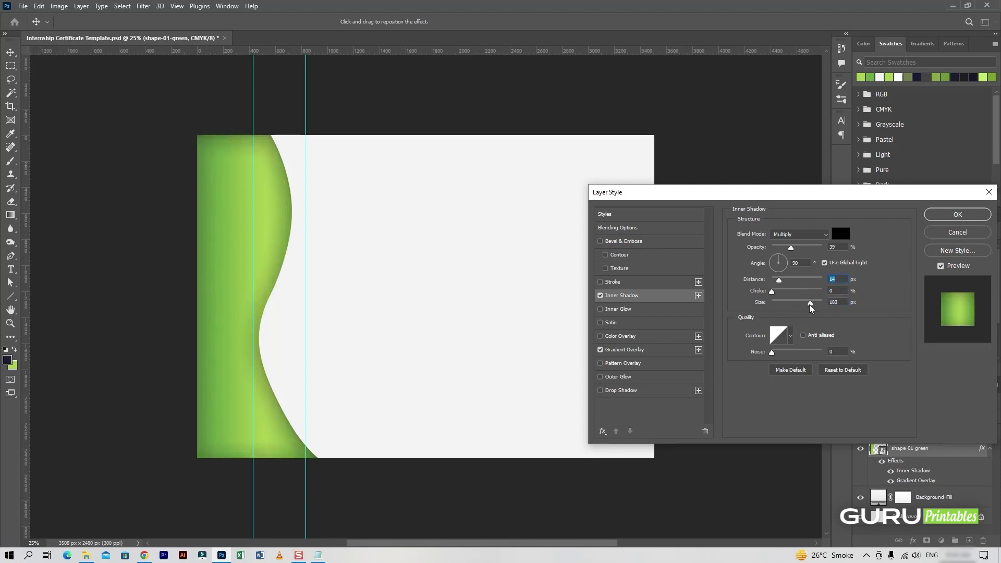
{"action": "left_click", "coordinate": [957, 214]}
Save, remove both vertical guides, and add a new empty layer
{"action": "left_click", "coordinate": [988, 449]}
{"action": "key", "text": "ctrl+s"}
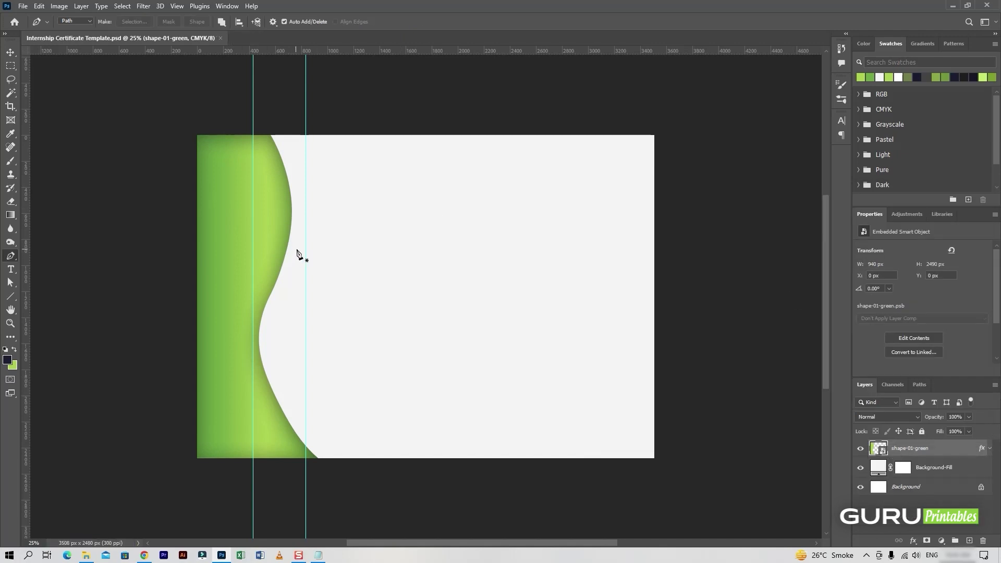
{"action": "key", "text": "v"}
{"action": "left_click_drag", "start_coordinate": [305, 252], "coordinate": [68, 310]}
{"action": "left_click_drag", "start_coordinate": [254, 296], "coordinate": [36, 292]}
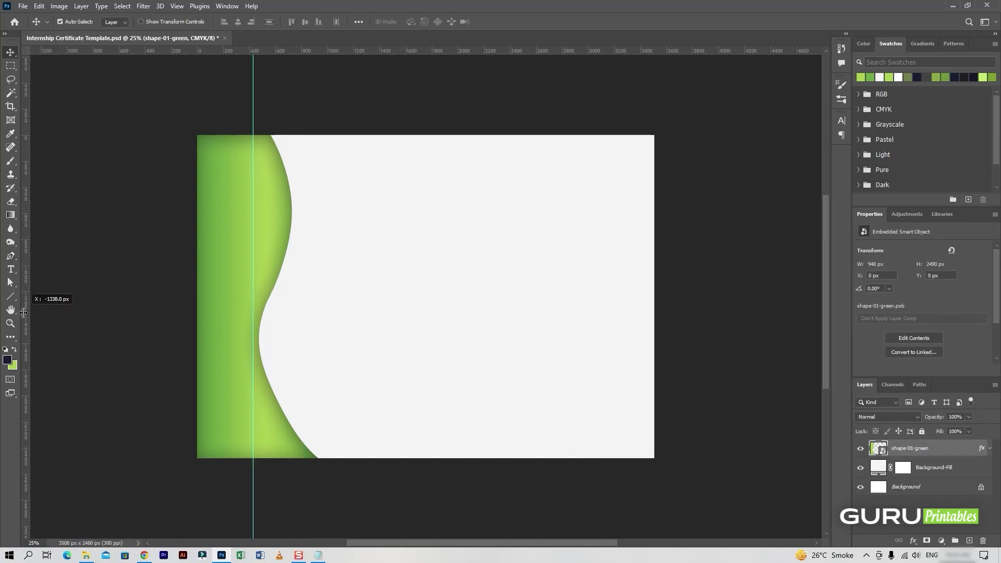
{"action": "left_click", "coordinate": [969, 541]}
{"action": "type", "text": "shape-02-blue"}
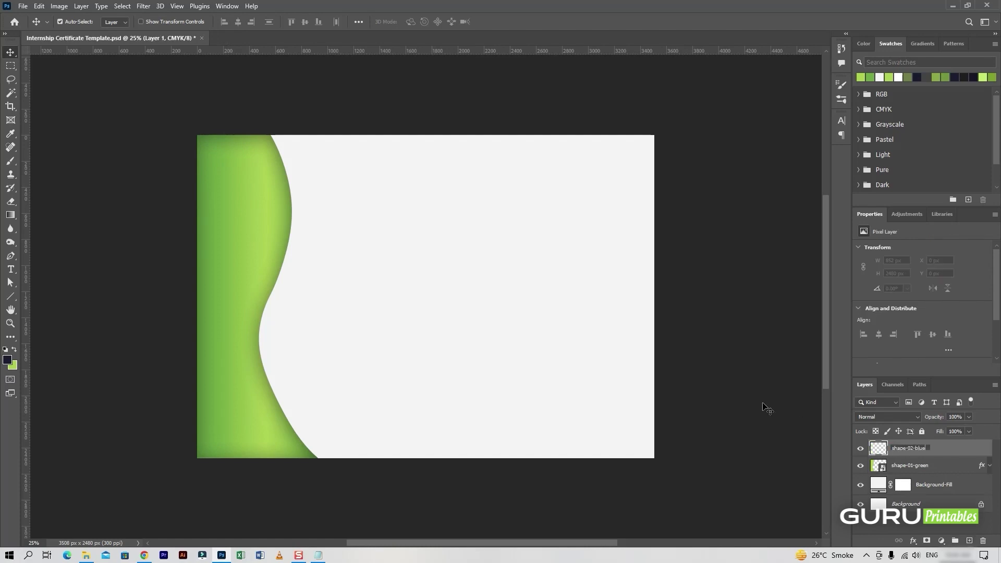
Name the layer shape-02-blue and set the Pen to Shape mode with a dark navy solid stroke
{"action": "key", "text": "Return"}
{"action": "left_click", "coordinate": [10, 257]}
{"action": "left_click", "coordinate": [91, 18]}
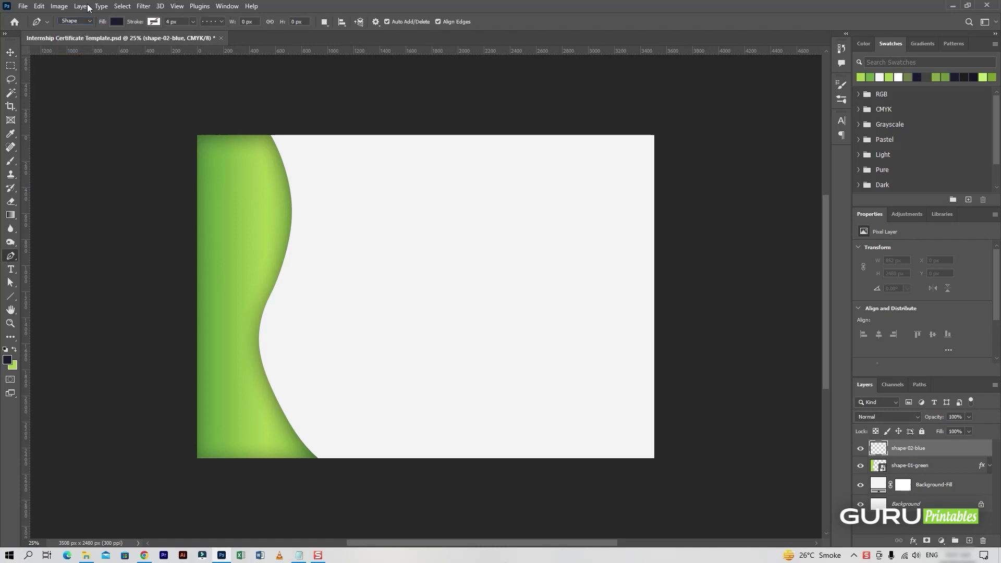
{"action": "left_click", "coordinate": [154, 22]}
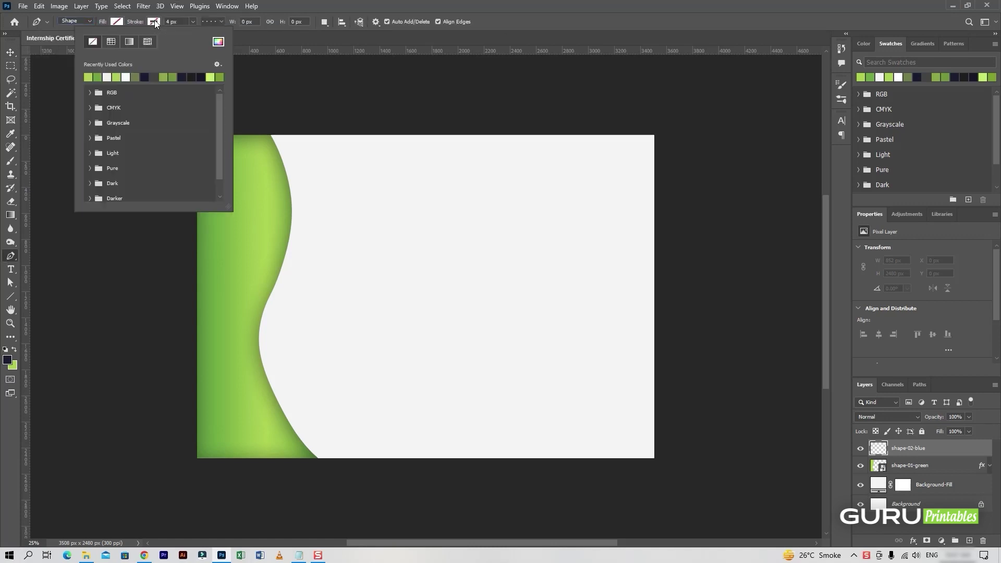
{"action": "double_click", "coordinate": [150, 75]}
{"action": "left_click", "coordinate": [211, 21]}
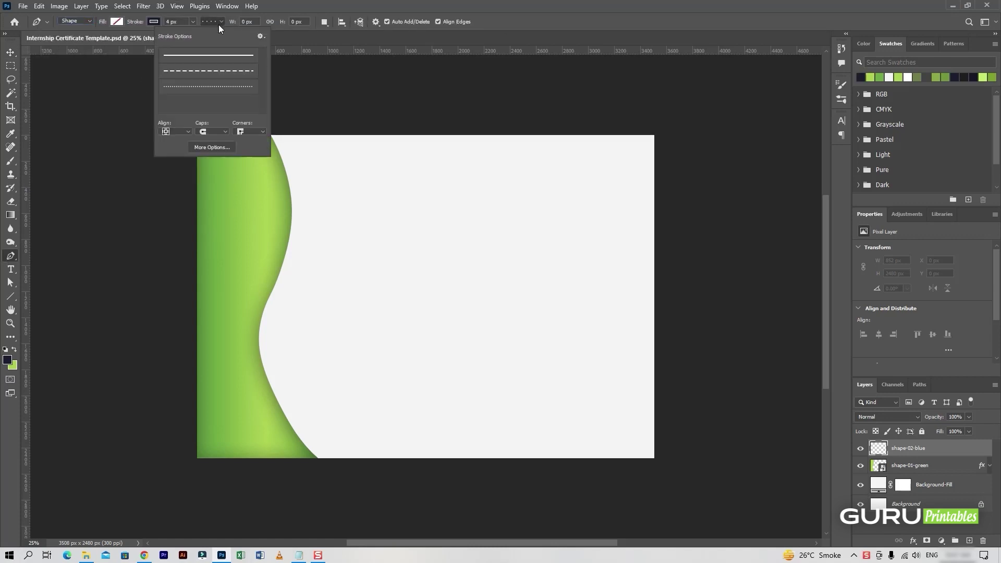
{"action": "left_click", "coordinate": [212, 147]}
{"action": "key", "text": "Return"}
{"action": "left_click", "coordinate": [205, 54]}
{"action": "left_click", "coordinate": [211, 22]}
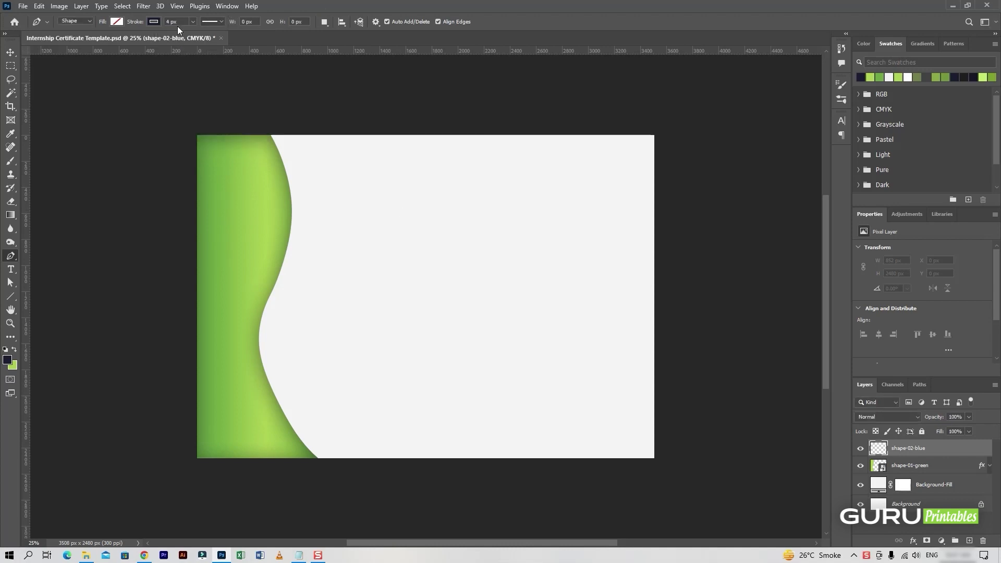
Draw a 70 px navy curve tracing the green wave's edge from page top to bottom
{"action": "left_click", "coordinate": [266, 127]}
{"action": "mouse_move", "coordinate": [258, 339]}
{"action": "left_mouse_down"}
{"action": "mouse_move", "coordinate": [179, 500]}
{"action": "mouse_move", "coordinate": [172, 488]}
{"action": "left_mouse_up"}
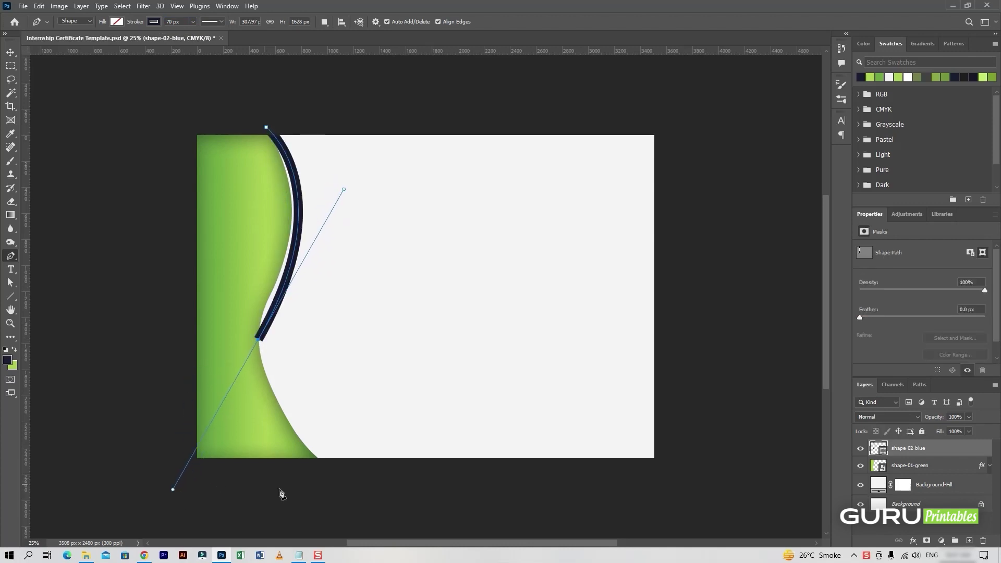
{"action": "left_click", "coordinate": [326, 459]}
{"action": "key", "text": "ctrl+z"}
{"action": "key", "text": "ctrl+z"}
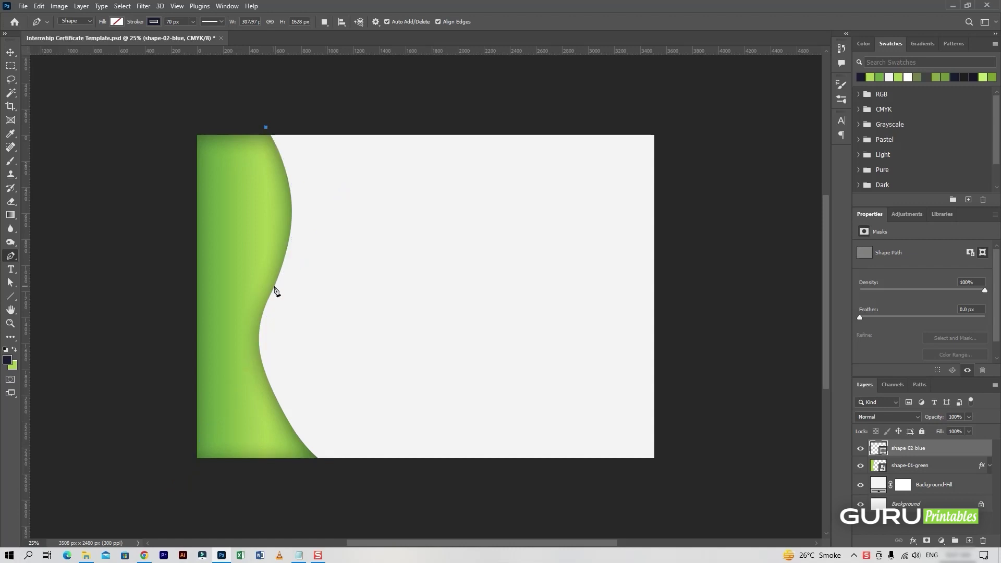
{"action": "mouse_move", "coordinate": [273, 288]}
{"action": "left_mouse_down"}
{"action": "mouse_move", "coordinate": [226, 387]}
{"action": "mouse_move", "coordinate": [227, 374]}
{"action": "left_mouse_up"}
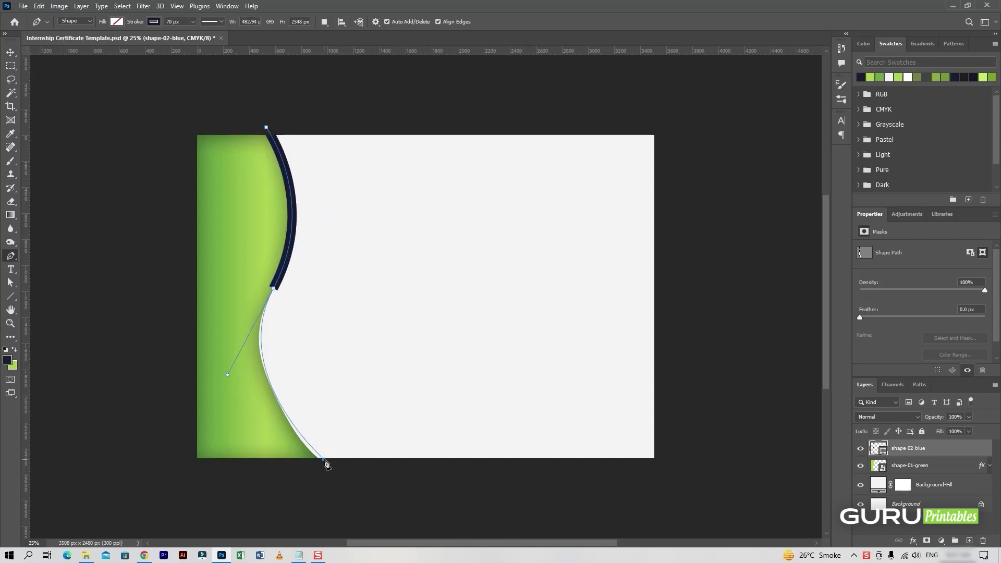
{"action": "left_click", "coordinate": [326, 459]}
{"action": "key", "text": "ctrl+z"}
{"action": "left_click", "coordinate": [335, 467]}
{"action": "key", "text": "ctrl+z"}
{"action": "left_click", "coordinate": [336, 470]}
{"action": "key", "text": "ctrl+z"}
{"action": "left_click_drag", "start_coordinate": [336, 474], "coordinate": [336, 474]}
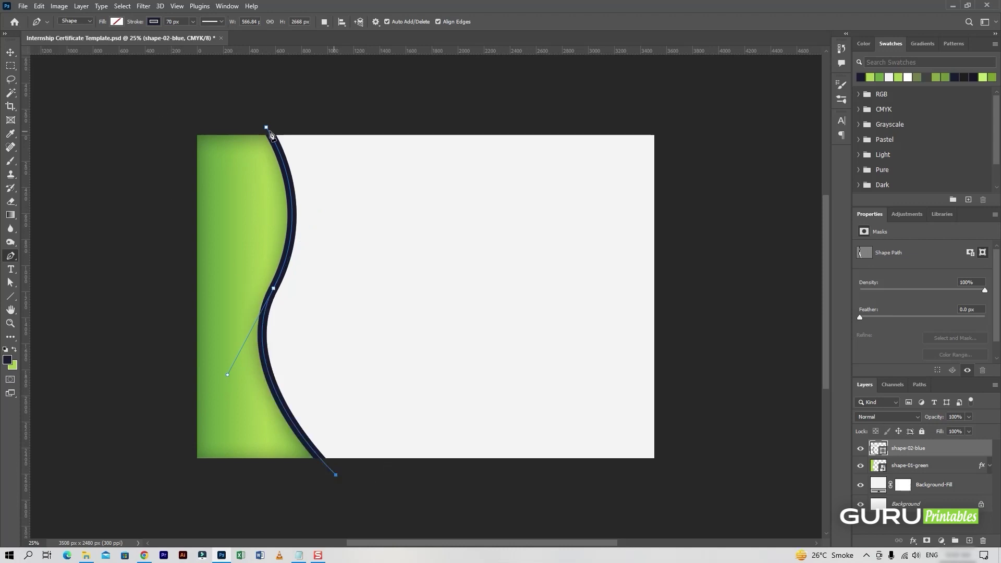
{"action": "key", "text": "Return"}
Convert the shape-02-blue curve layer to a smart object
{"action": "key", "text": "v"}
{"action": "left_click", "coordinate": [366, 316]}
{"action": "left_click", "coordinate": [945, 449]}
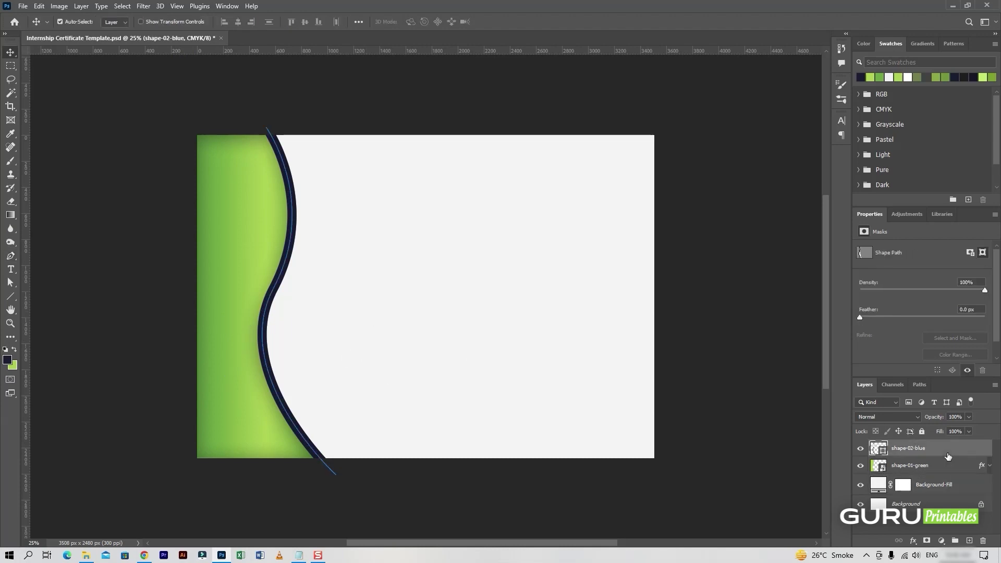
{"action": "right_click", "coordinate": [946, 449]}
{"action": "left_click", "coordinate": [959, 152]}
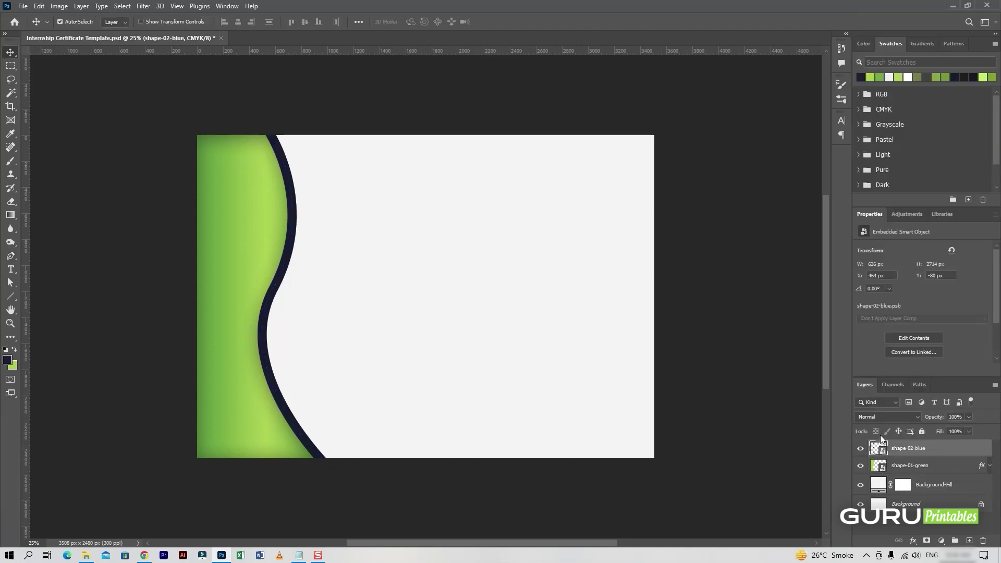
Add a Gradient Overlay to the blue wave and set its left stop to #17152c
{"action": "right_click", "coordinate": [949, 449]}
{"action": "left_click", "coordinate": [837, 85]}
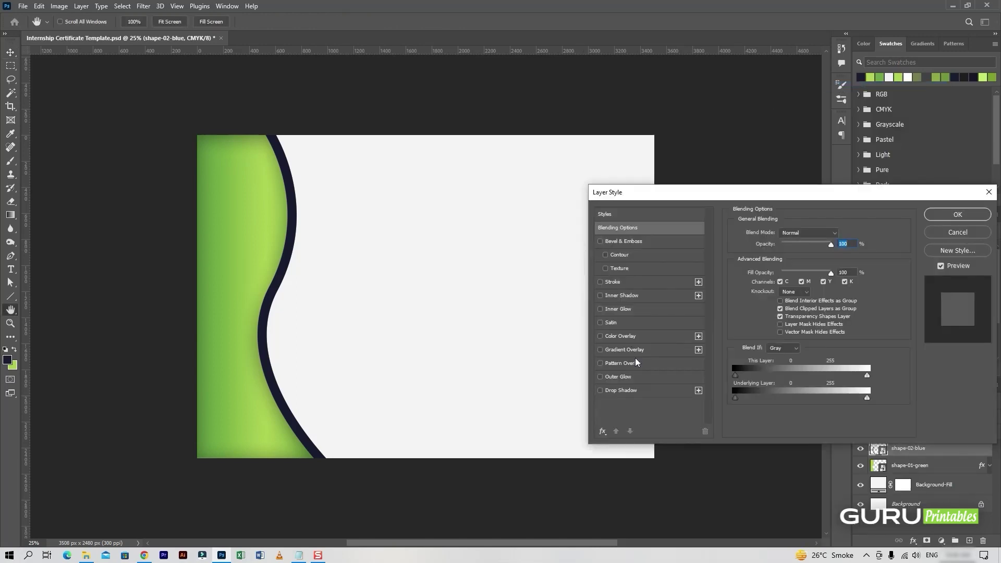
{"action": "left_click", "coordinate": [624, 349]}
{"action": "left_click", "coordinate": [799, 259]}
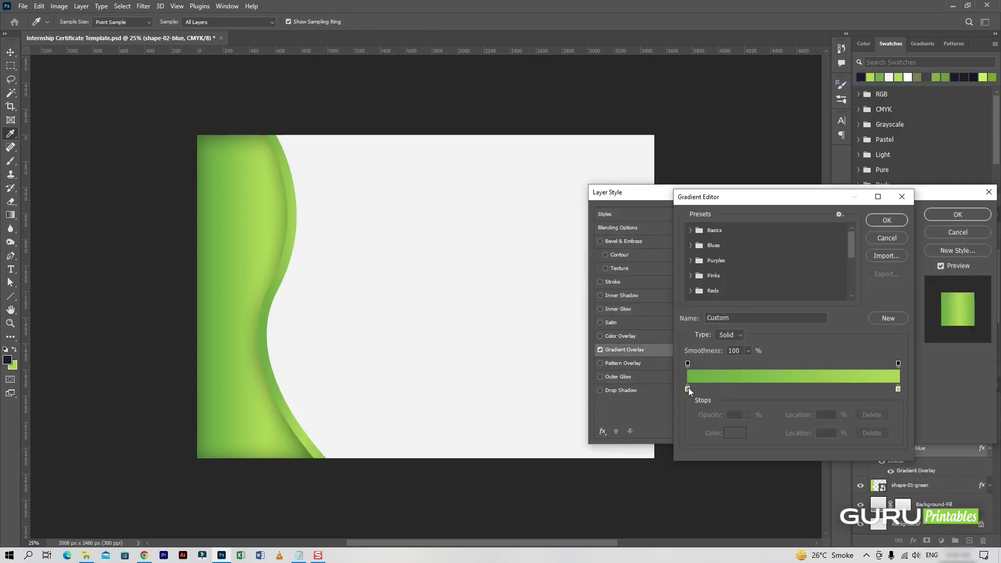
{"action": "left_click", "coordinate": [687, 389]}
{"action": "left_click", "coordinate": [298, 554]}
{"action": "left_click_drag", "start_coordinate": [322, 131], "coordinate": [310, 131]}
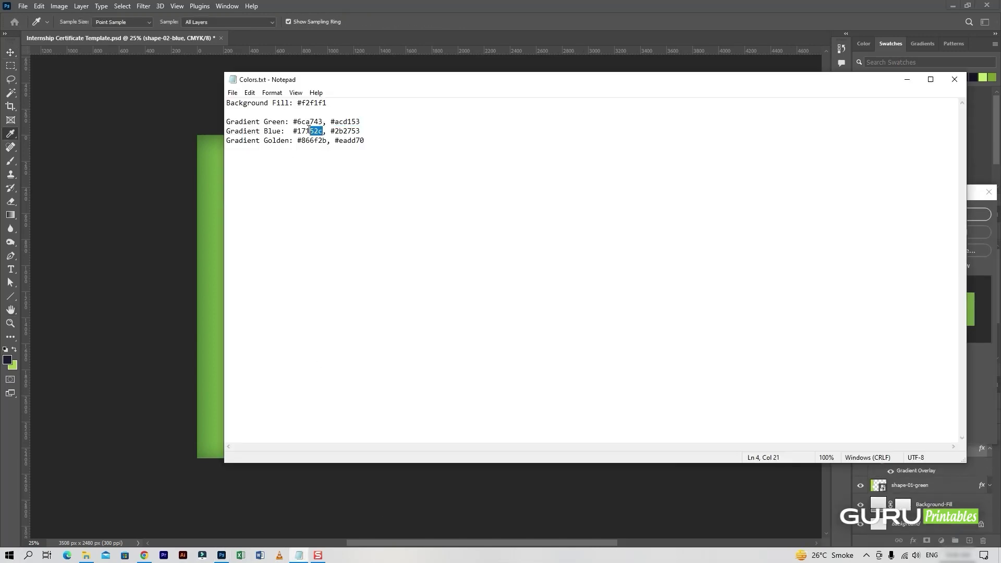
{"action": "left_click", "coordinate": [221, 555]}
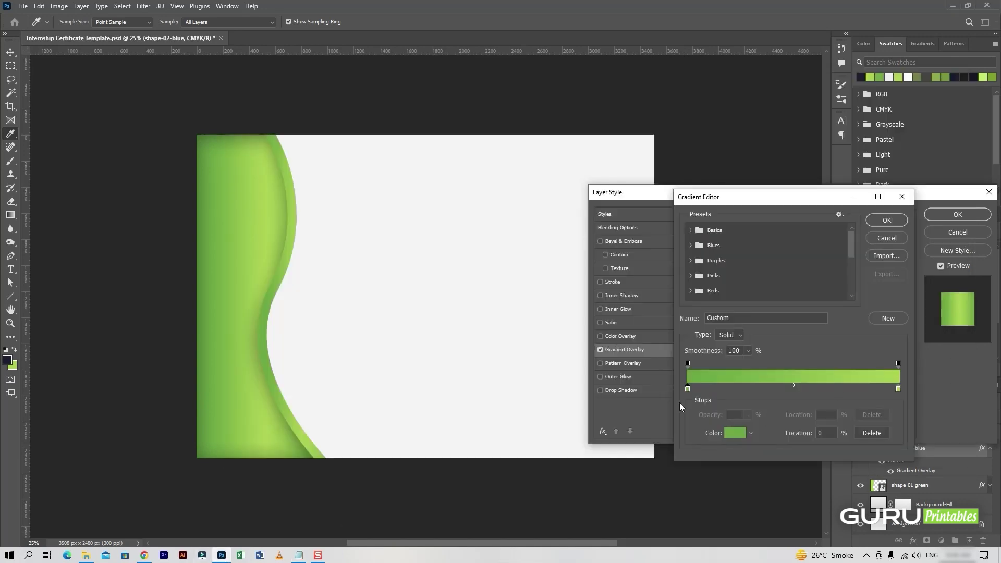
{"action": "left_click", "coordinate": [734, 440]}
{"action": "type", "text": "17152c"}
{"action": "left_click", "coordinate": [908, 288]}
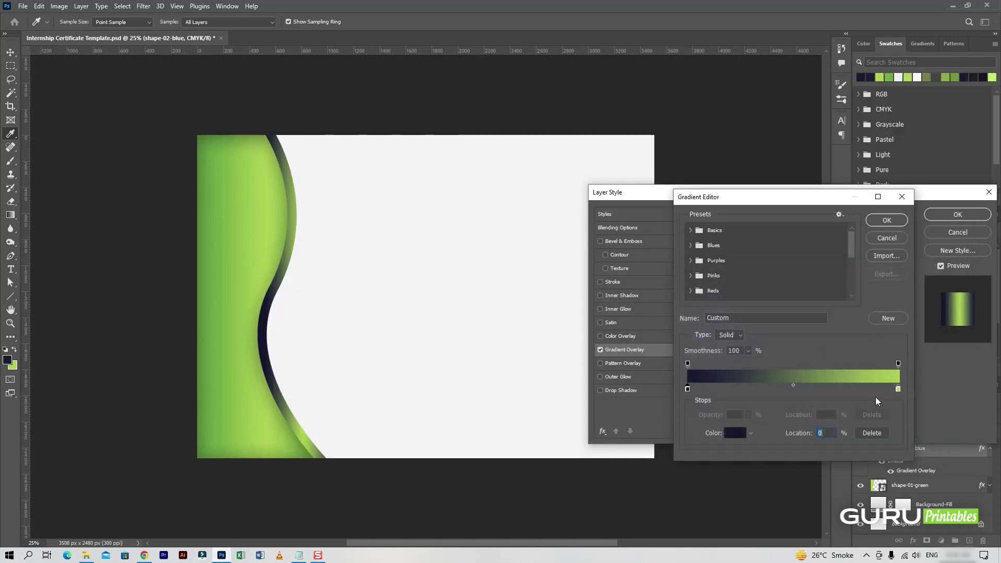
Set the gradient's right stop to dark blue #2b2753
{"action": "left_click", "coordinate": [897, 389]}
{"action": "left_click", "coordinate": [308, 554]}
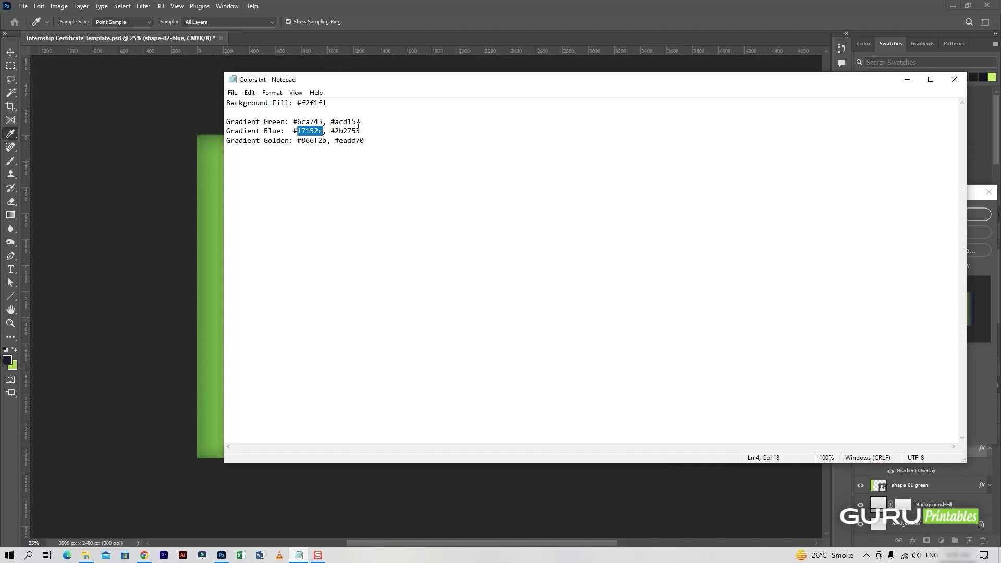
{"action": "left_click_drag", "start_coordinate": [359, 131], "coordinate": [335, 131]}
{"action": "key", "text": "alt+Tab"}
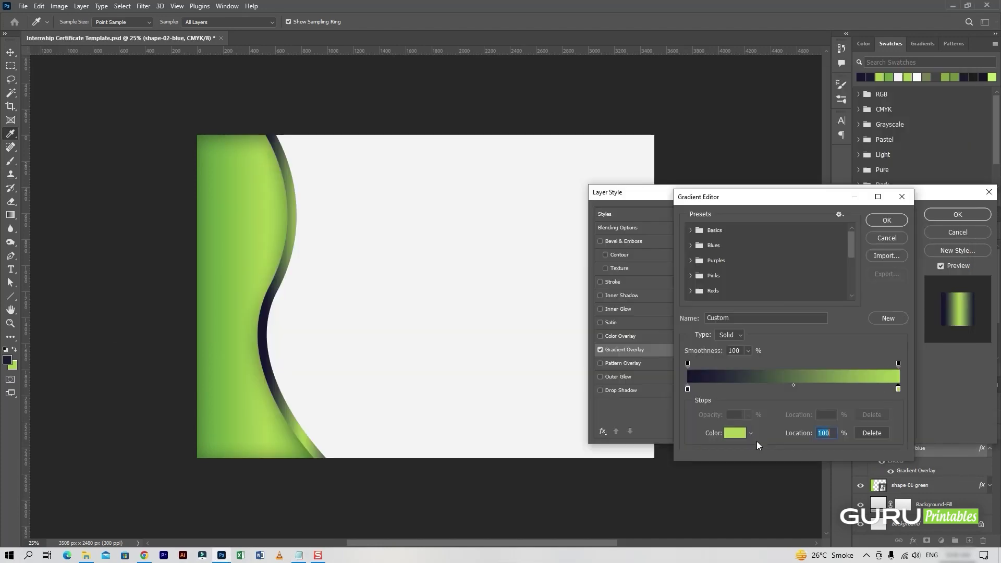
{"action": "left_click", "coordinate": [734, 432]}
{"action": "type", "text": "2b2753"}
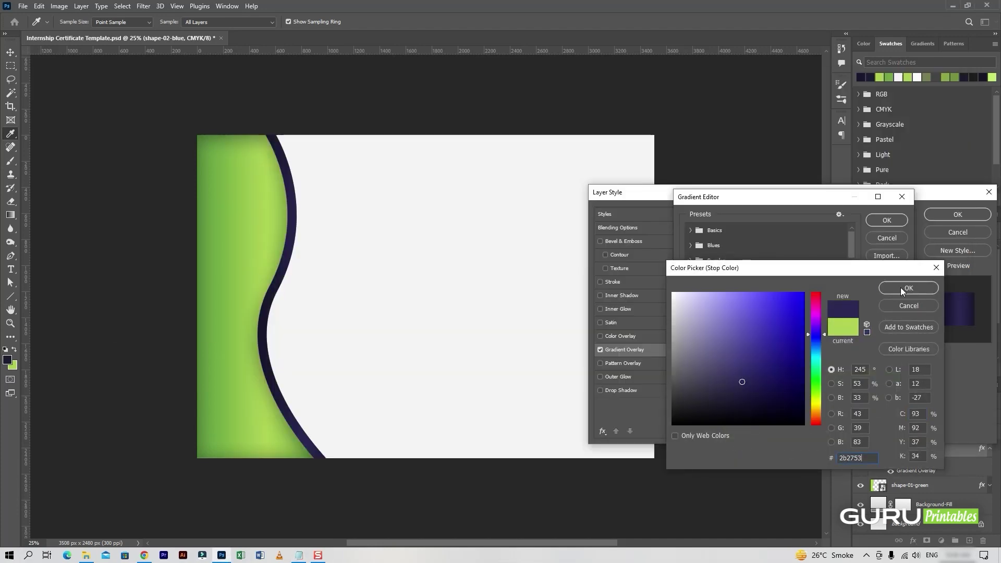
{"action": "left_click", "coordinate": [901, 288]}
Set the gradient overlay to 90° angle and 122% scale, then apply it
{"action": "left_click", "coordinate": [889, 221]}
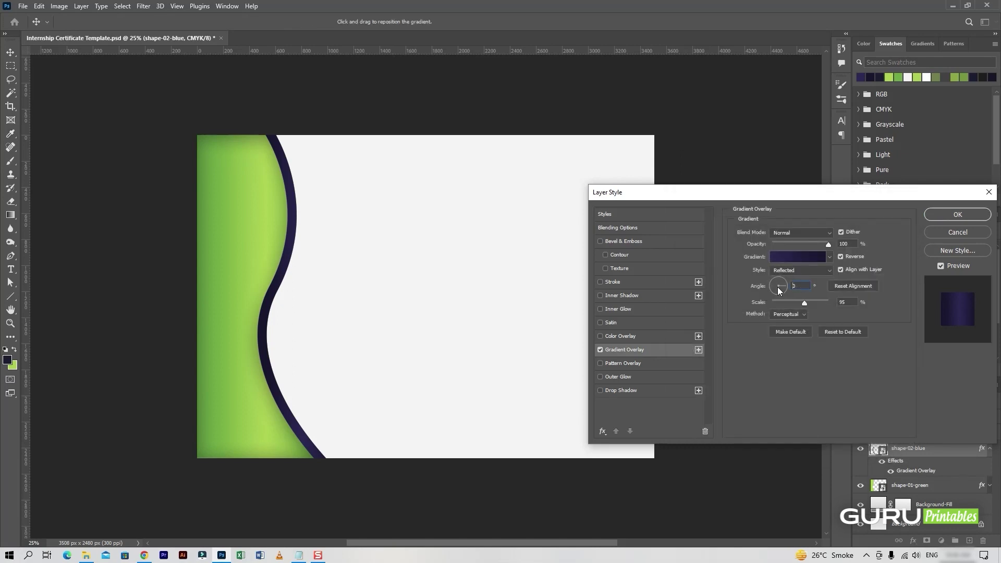
{"action": "type", "text": "90"}
{"action": "left_click_drag", "start_coordinate": [804, 303], "coordinate": [807, 303]}
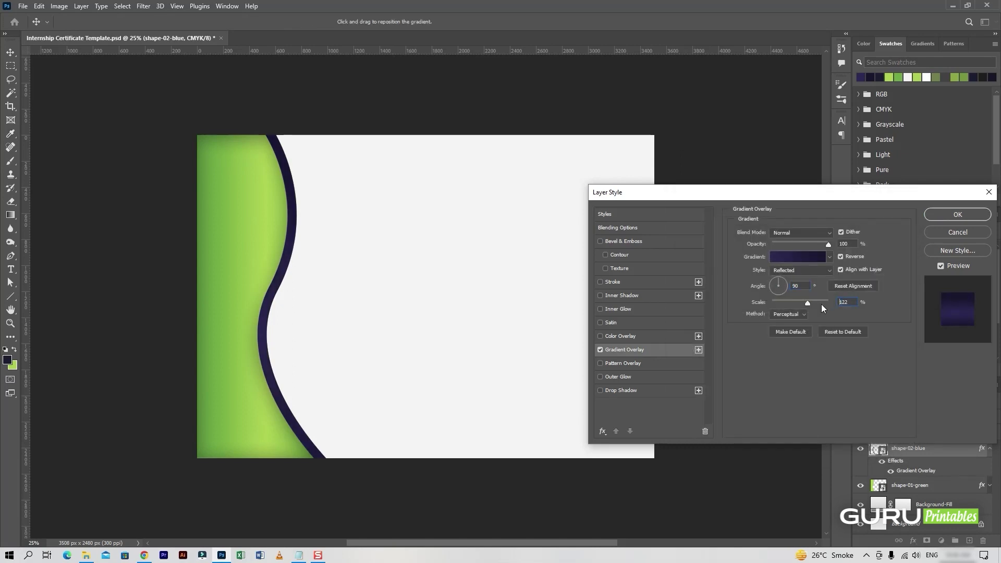
{"action": "left_click", "coordinate": [972, 218]}
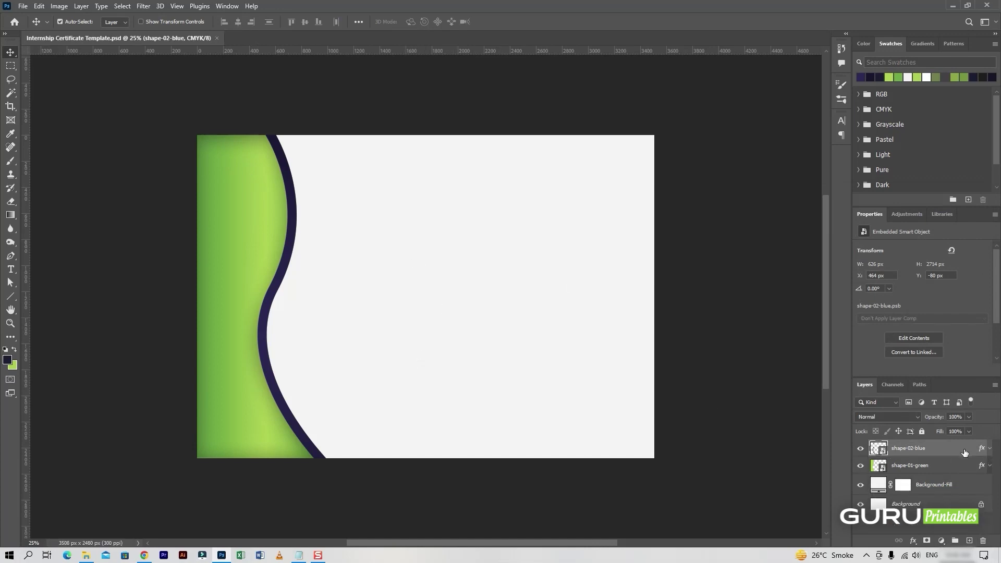
Create a new layer named shape-03-golden
{"action": "left_click", "coordinate": [969, 540]}
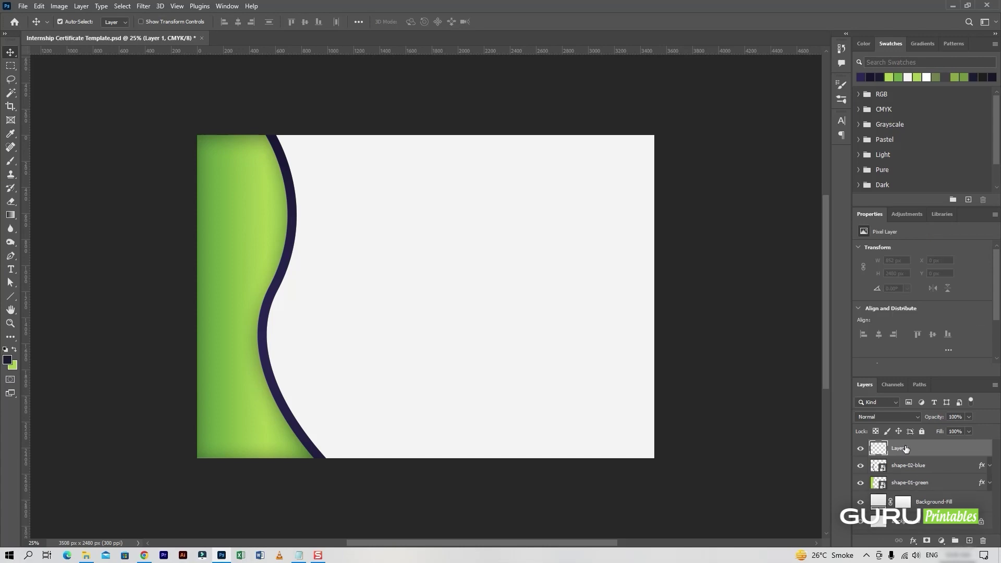
{"action": "double_click", "coordinate": [910, 448]}
{"action": "type", "text": "shape-03-golden"}
{"action": "key", "text": "Return"}
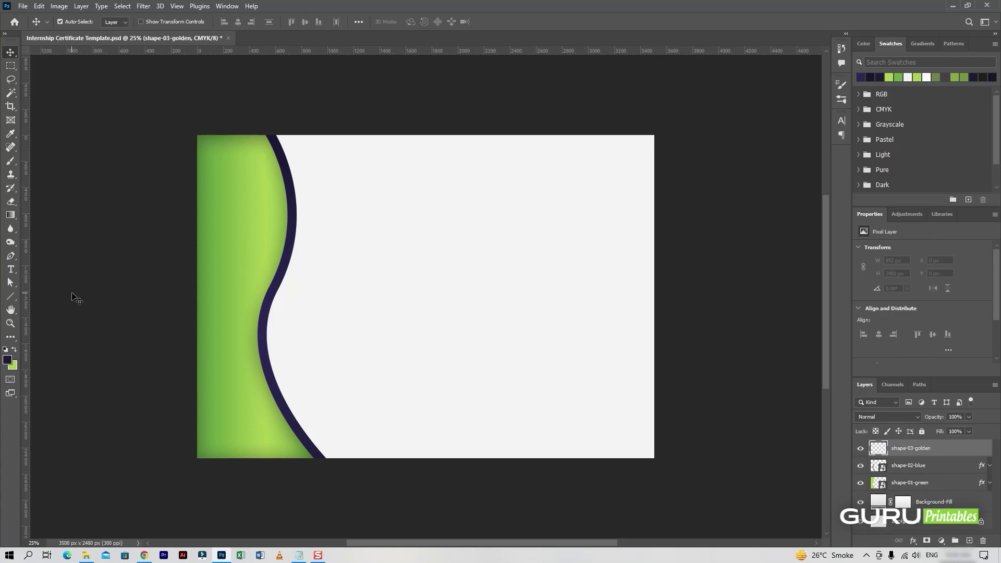
Set the Pen tool to Shape mode with a 50 px golden stroke
{"action": "left_click", "coordinate": [10, 255]}
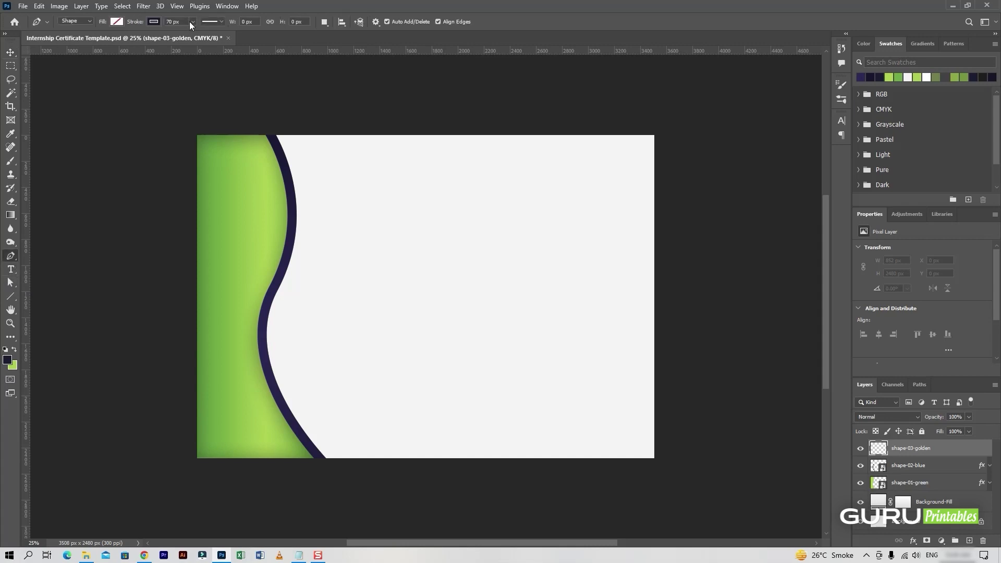
{"action": "left_click", "coordinate": [153, 23]}
{"action": "left_click", "coordinate": [218, 42]}
{"action": "left_click_drag", "start_coordinate": [822, 360], "coordinate": [825, 406]}
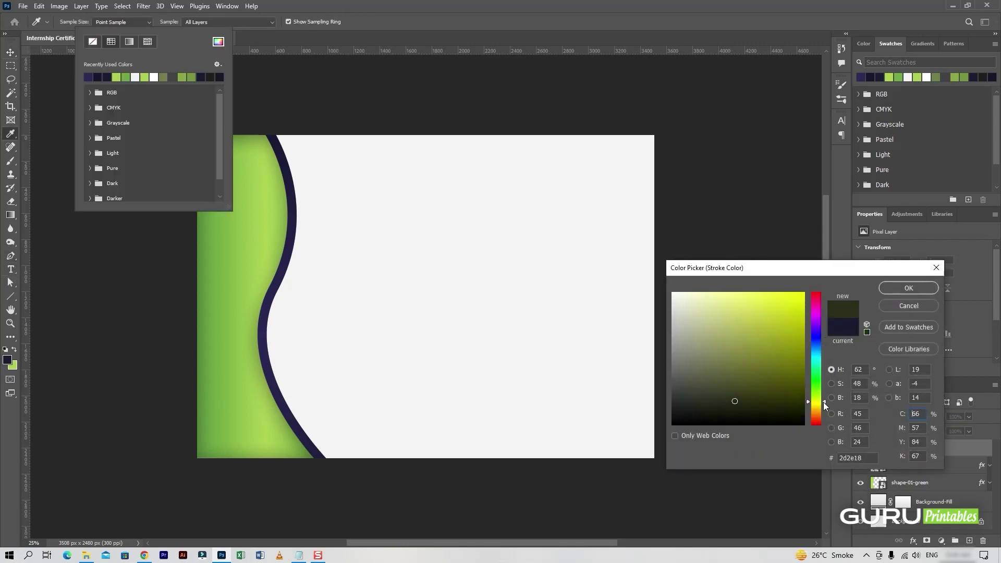
{"action": "left_click", "coordinate": [776, 356]}
{"action": "key", "text": "Return"}
{"action": "left_click", "coordinate": [170, 21]}
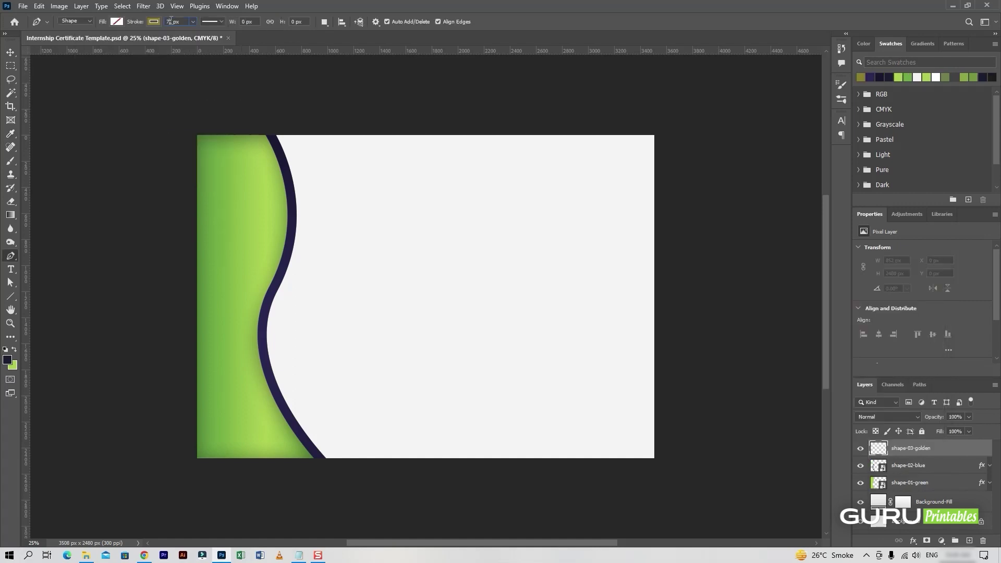
{"action": "type", "text": "50"}
Draw the curved golden path from the top edge down to the canvas bottom
{"action": "left_click", "coordinate": [246, 127]}
{"action": "left_click_drag", "start_coordinate": [239, 311], "coordinate": [162, 415]}
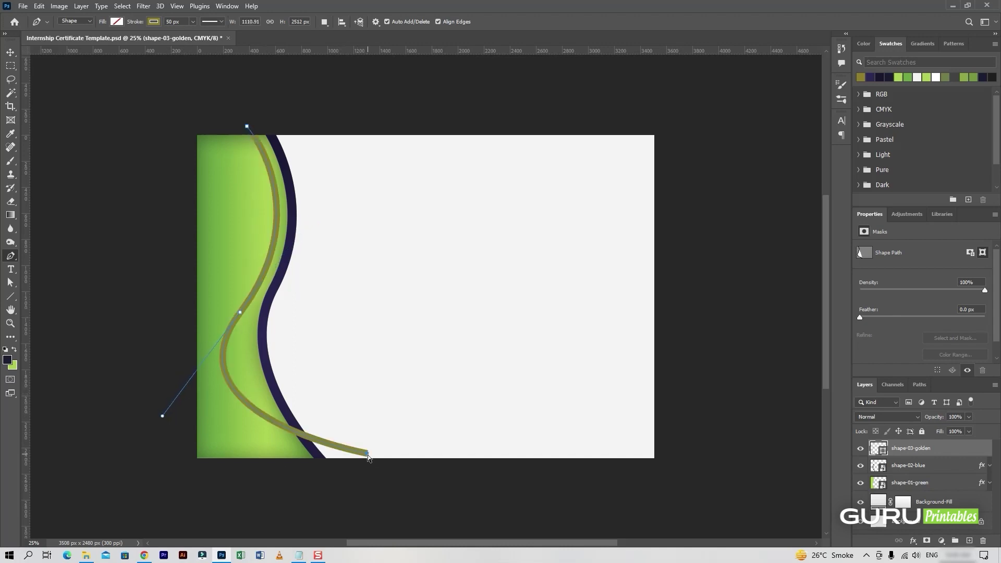
{"action": "key", "text": "ctrl+z"}
{"action": "mouse_move", "coordinate": [245, 351]}
{"action": "left_mouse_down"}
{"action": "mouse_move", "coordinate": [237, 393]}
{"action": "mouse_move", "coordinate": [200, 282]}
{"action": "left_mouse_up"}
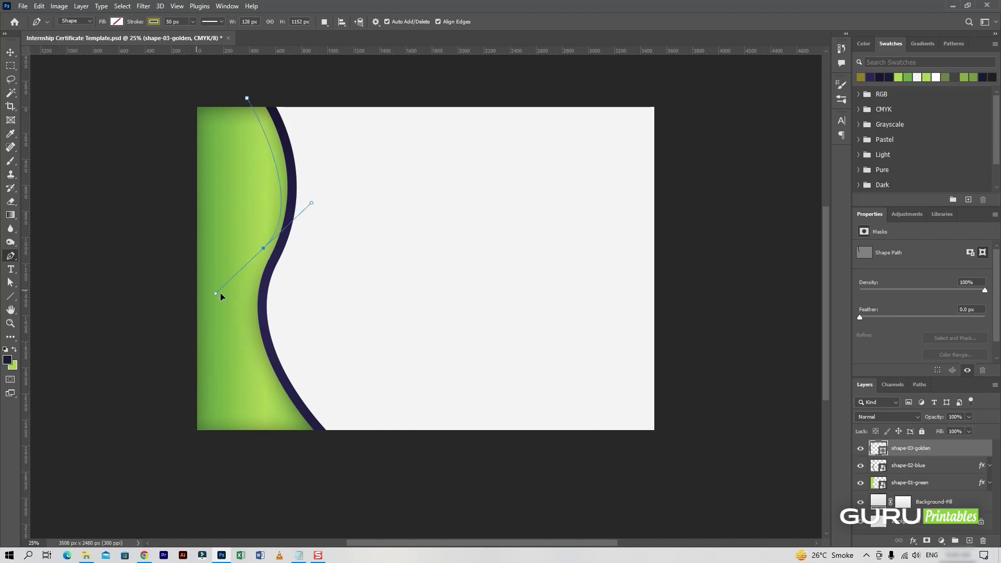
{"action": "key", "text": "ctrl+z"}
{"action": "left_click_drag", "start_coordinate": [254, 241], "coordinate": [210, 320]}
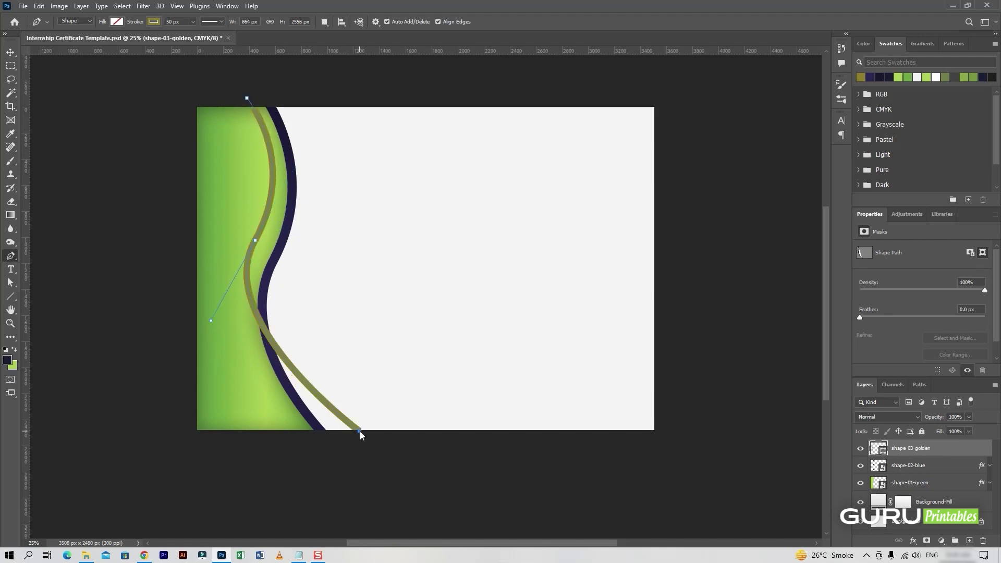
{"action": "left_click", "coordinate": [347, 432]}
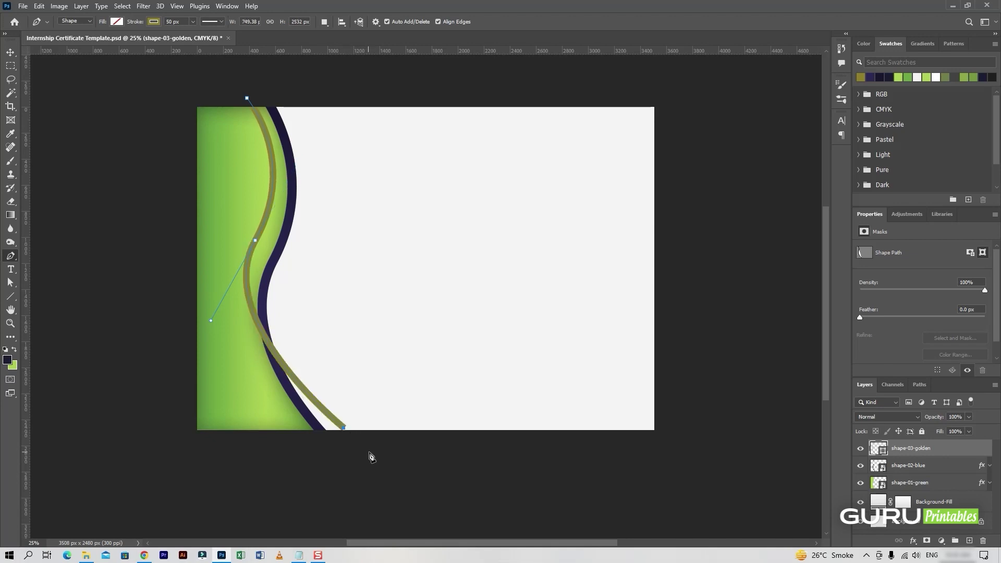
{"action": "left_click_drag", "start_coordinate": [347, 432], "coordinate": [359, 443]}
{"action": "scroll", "coordinate": [371, 443], "scroll_direction": "up", "scroll_amount": 1}
Finish the golden path, select shape-03-golden and add a Gradient Overlay
{"action": "key", "text": "v"}
{"action": "left_click", "coordinate": [339, 330]}
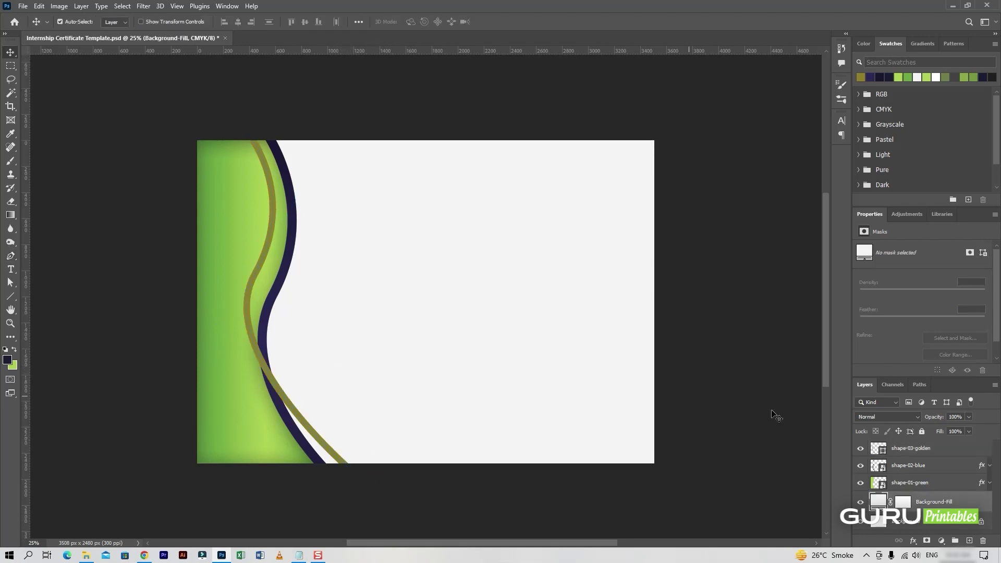
{"action": "left_click", "coordinate": [941, 454]}
{"action": "scroll", "coordinate": [686, 424], "scroll_direction": "up", "scroll_amount": 1}
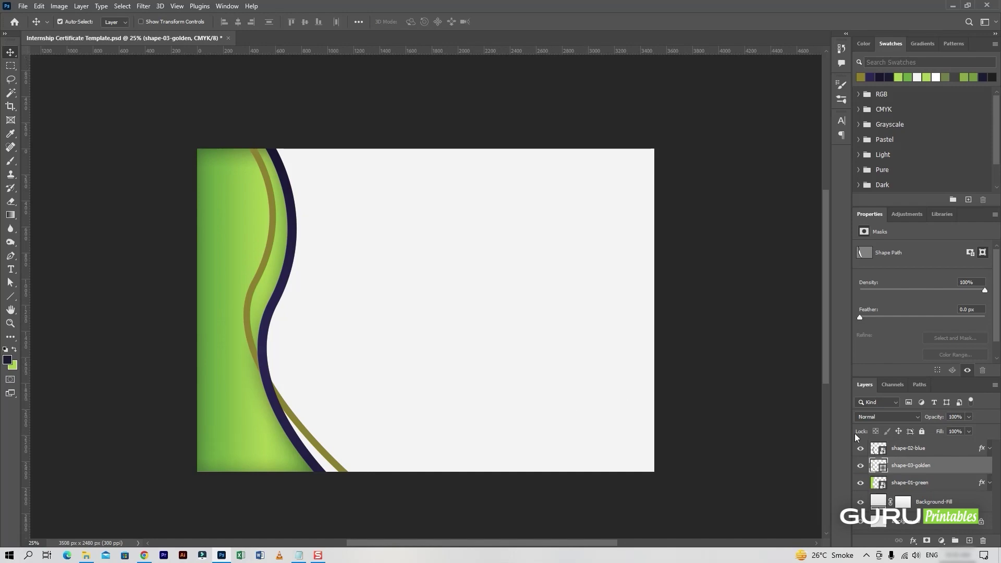
{"action": "right_click", "coordinate": [927, 448]}
{"action": "key", "text": "Escape"}
{"action": "right_click", "coordinate": [878, 465]}
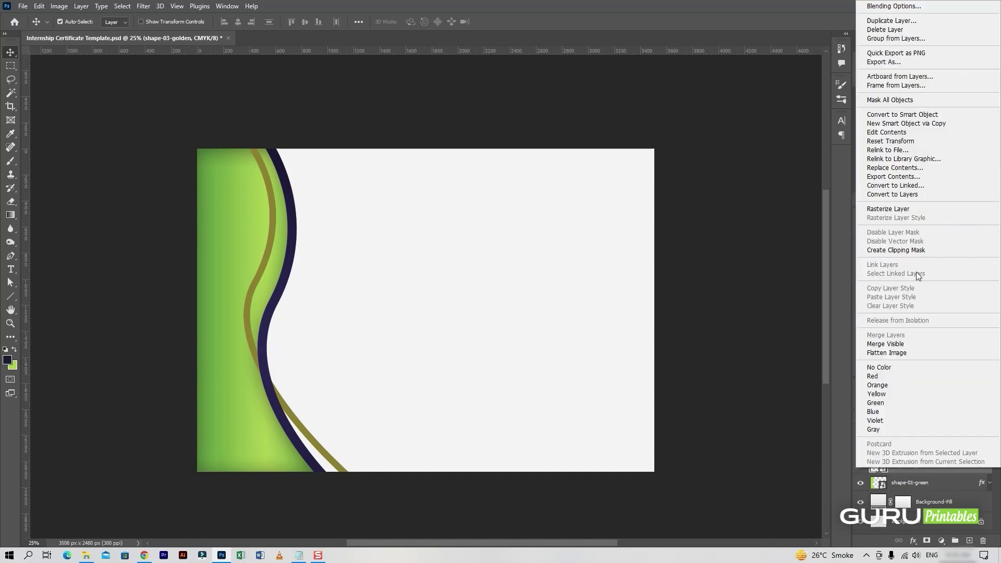
{"action": "left_click", "coordinate": [891, 8]}
{"action": "left_click", "coordinate": [644, 349]}
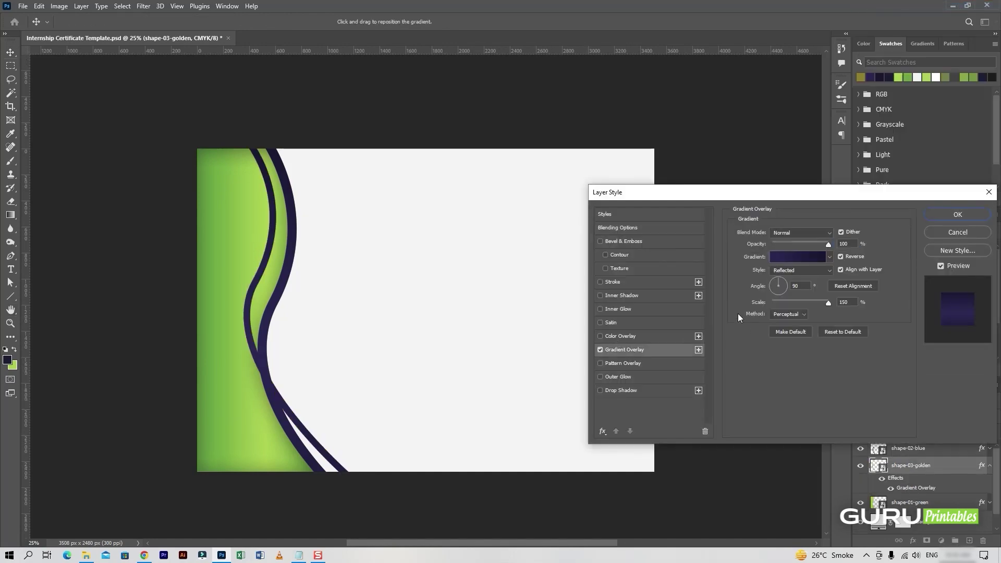
Set the gradient's left stop to dark gold #866f2b
{"action": "left_click", "coordinate": [799, 257]}
{"action": "left_click", "coordinate": [298, 555]}
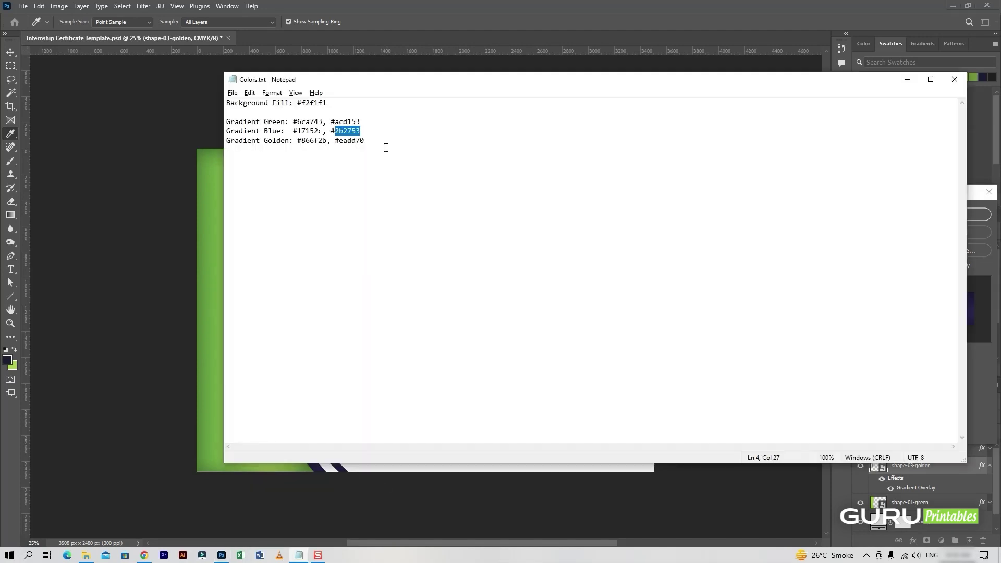
{"action": "left_click_drag", "start_coordinate": [327, 141], "coordinate": [301, 141]}
{"action": "key", "text": "alt+Tab"}
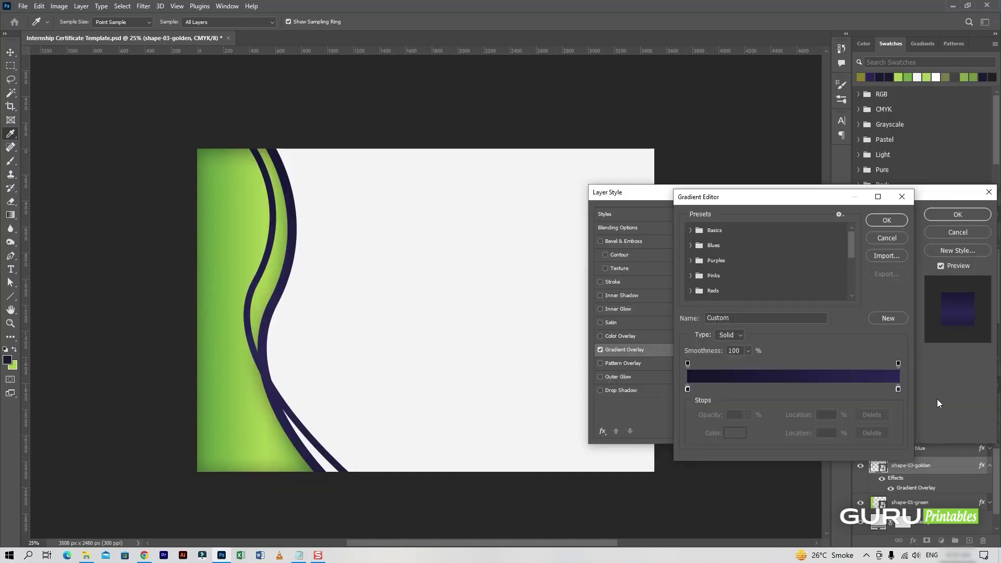
{"action": "left_click", "coordinate": [687, 389]}
{"action": "left_click", "coordinate": [734, 433]}
{"action": "key", "text": "ctrl+v"}
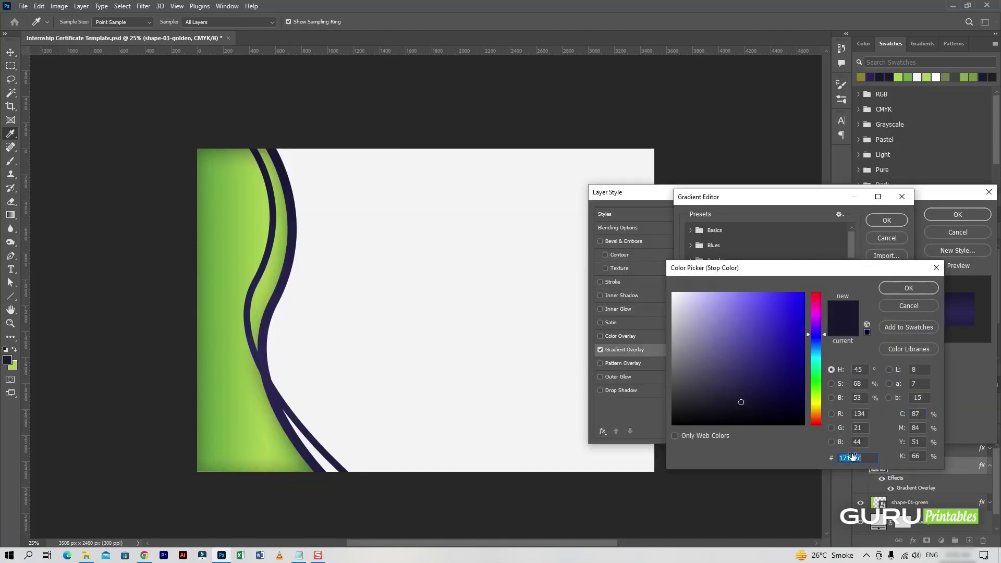
{"action": "left_click", "coordinate": [909, 288]}
Set the gradient's right stop to light gold #eadd70
{"action": "key", "text": "alt+Tab"}
{"action": "left_click_drag", "start_coordinate": [365, 140], "coordinate": [335, 140]}
{"action": "left_click", "coordinate": [366, 140]}
{"action": "key", "text": "ctrl+c"}
{"action": "key", "text": "alt+Tab"}
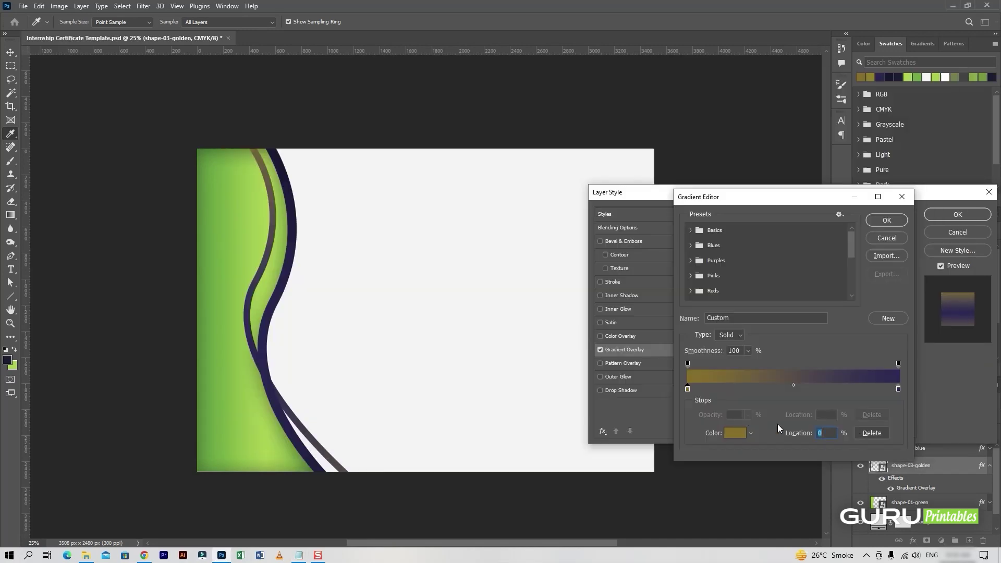
{"action": "left_click", "coordinate": [897, 389]}
{"action": "left_click", "coordinate": [735, 433]}
{"action": "key", "text": "ctrl+v"}
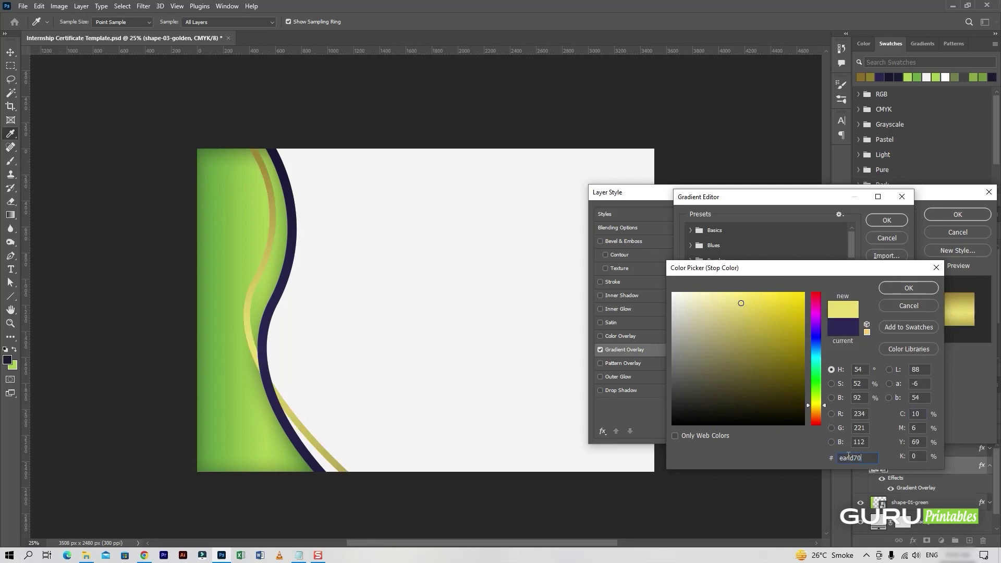
{"action": "left_click", "coordinate": [902, 291]}
{"action": "left_click", "coordinate": [886, 221]}
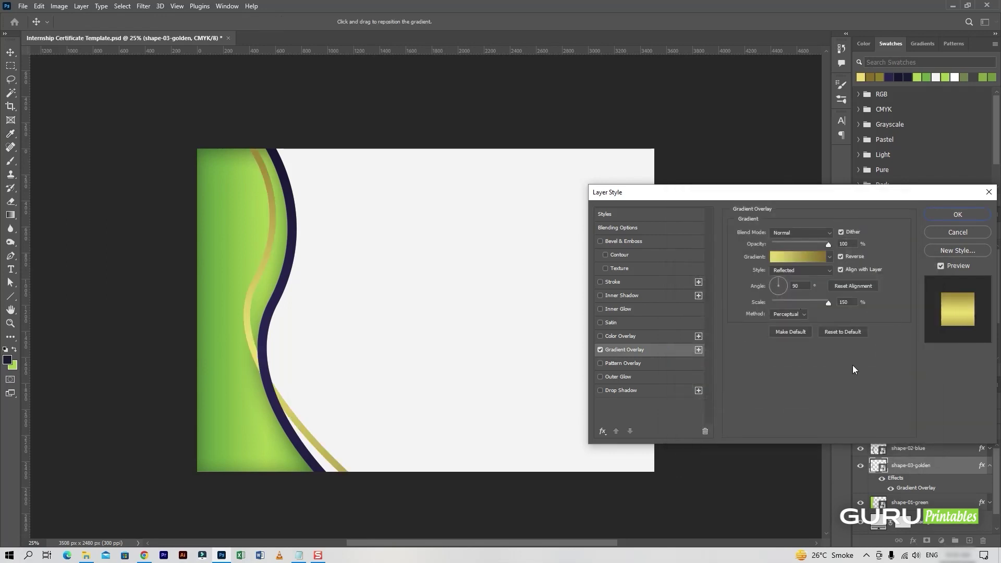
Make the gold overlay Radial at 144% scale, shift its highlight, and apply
{"action": "double_click", "coordinate": [851, 301]}
{"action": "type", "text": "144"}
{"action": "left_click", "coordinate": [801, 270]}
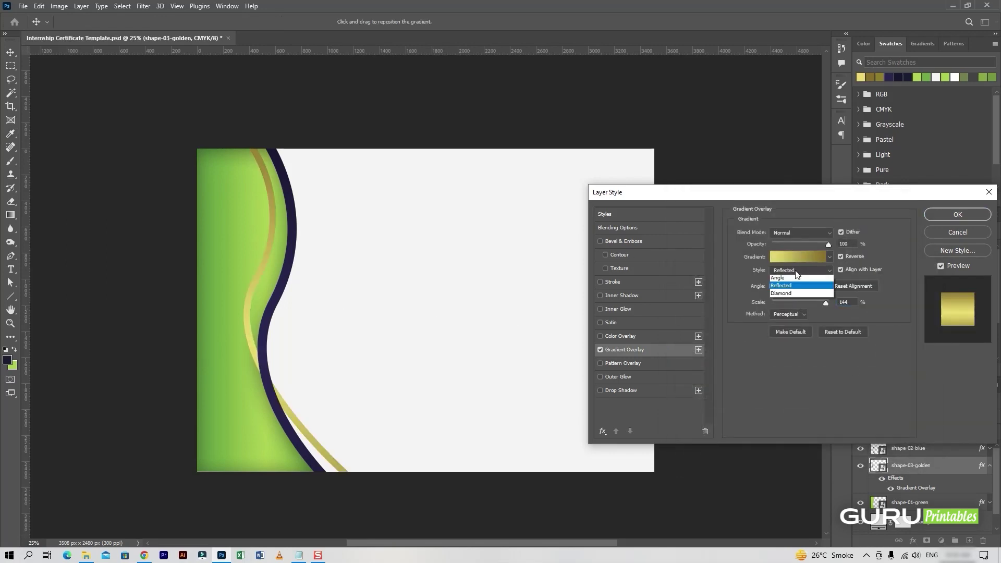
{"action": "left_click", "coordinate": [784, 281]}
{"action": "mouse_move", "coordinate": [262, 317]}
{"action": "left_mouse_down"}
{"action": "mouse_move", "coordinate": [230, 308]}
{"action": "mouse_move", "coordinate": [234, 329]}
{"action": "left_mouse_up"}
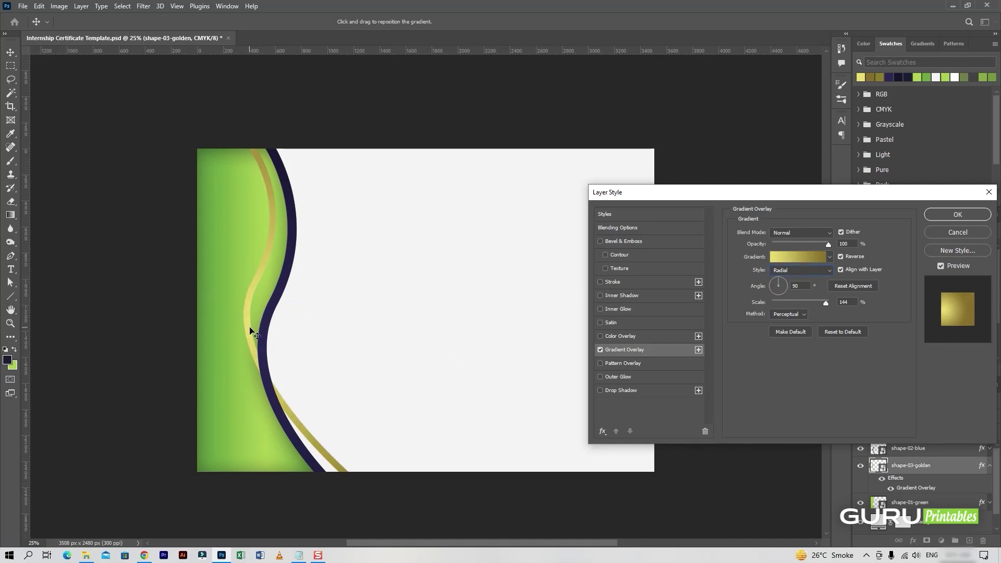
{"action": "left_click", "coordinate": [943, 216]}
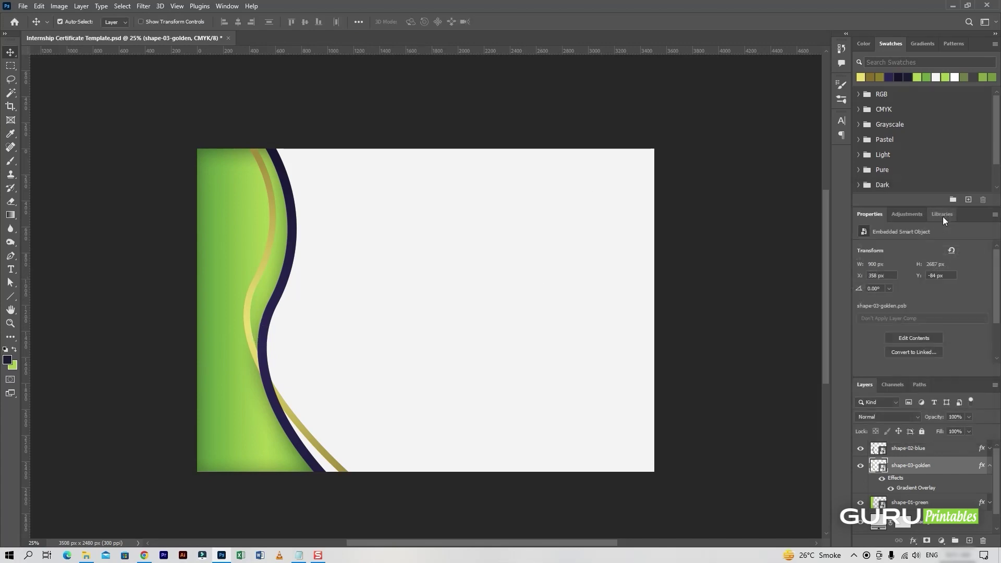
{"action": "left_click", "coordinate": [989, 469]}
Add a drop shadow to shape-02-blue: Spread 0, Angle 180°, Distance 23 px, Opacity 35%
{"action": "left_click", "coordinate": [290, 277]}
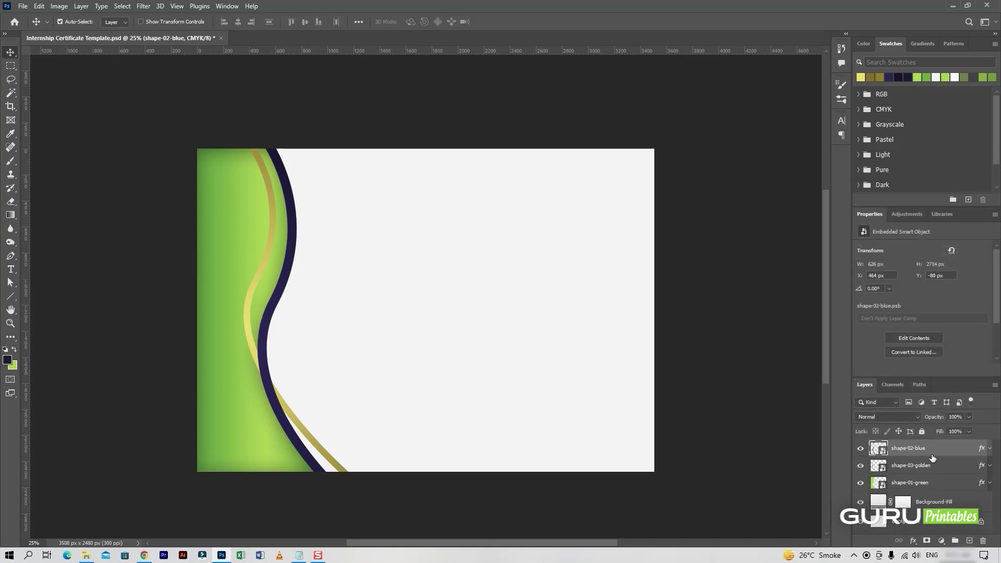
{"action": "right_click", "coordinate": [930, 452]}
{"action": "left_click", "coordinate": [870, 89]}
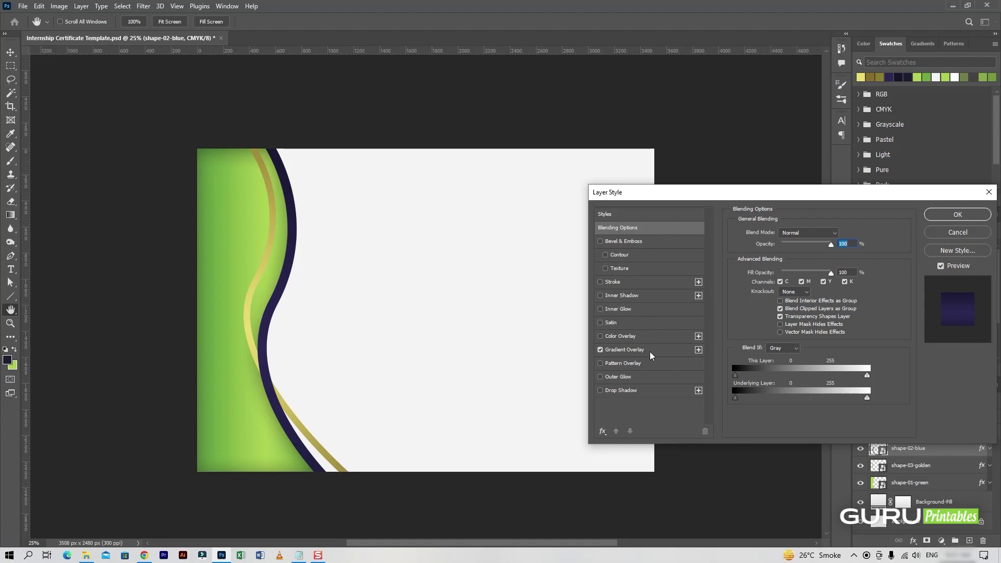
{"action": "left_click", "coordinate": [635, 390]}
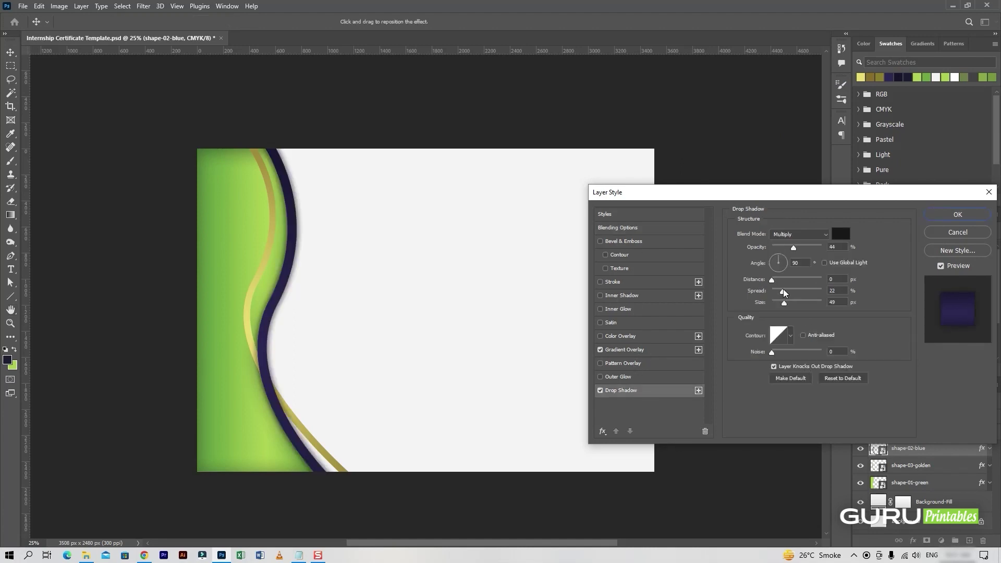
{"action": "left_click_drag", "start_coordinate": [783, 290], "coordinate": [704, 286]}
{"action": "left_click_drag", "start_coordinate": [772, 280], "coordinate": [801, 280]}
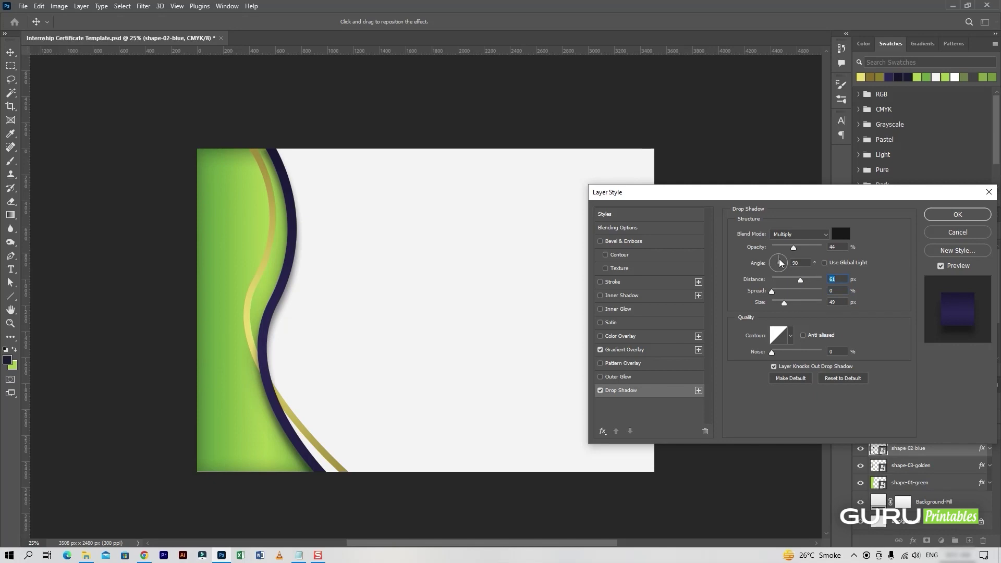
{"action": "key", "text": "shift+Tab"}
{"action": "key", "text": "shift+Tab"}
{"action": "type", "text": "0"}
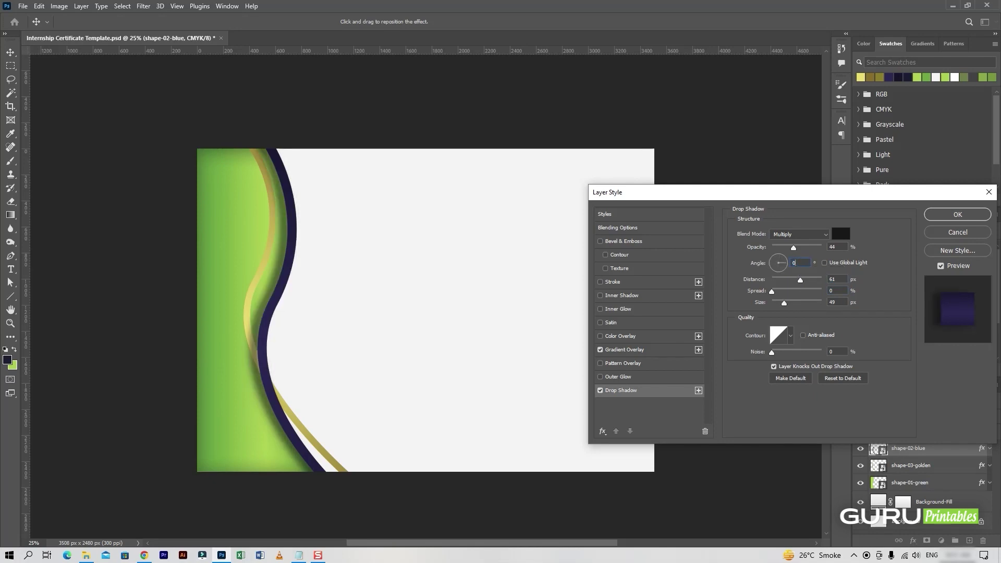
{"action": "left_click", "coordinate": [773, 263]}
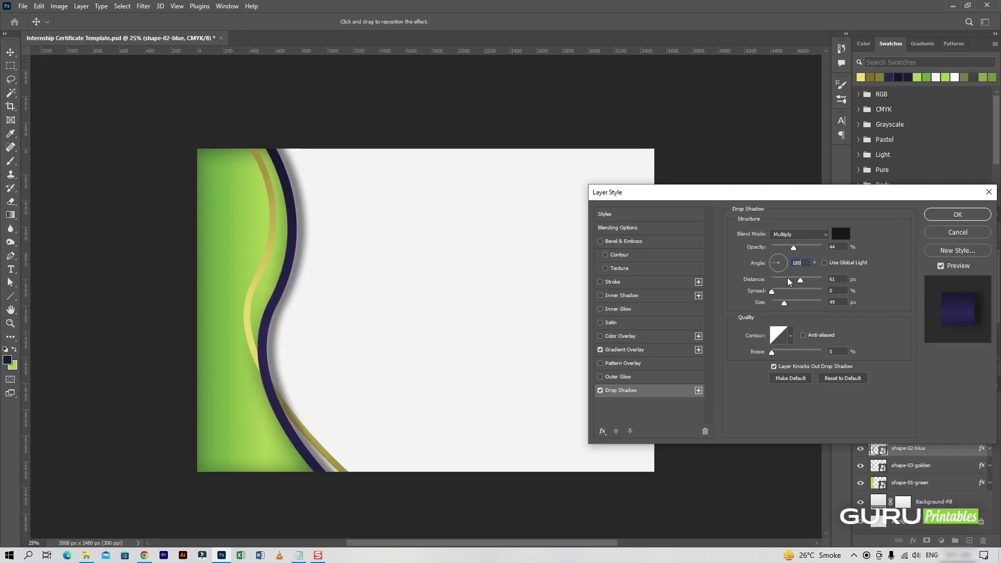
{"action": "mouse_move", "coordinate": [800, 281]}
{"action": "left_mouse_down"}
{"action": "mouse_move", "coordinate": [784, 280]}
{"action": "mouse_move", "coordinate": [792, 249]}
{"action": "left_mouse_up"}
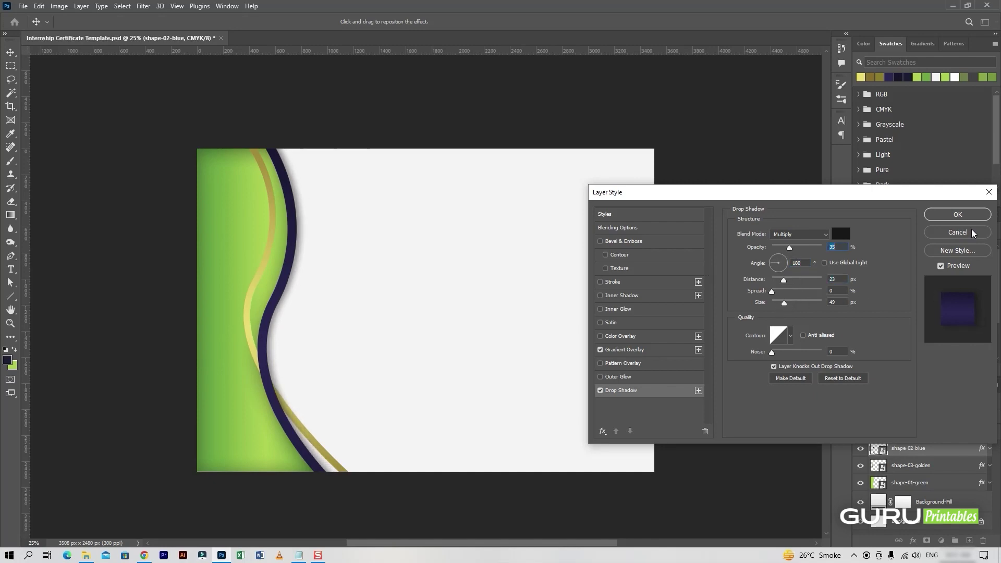
{"action": "left_click", "coordinate": [961, 215]}
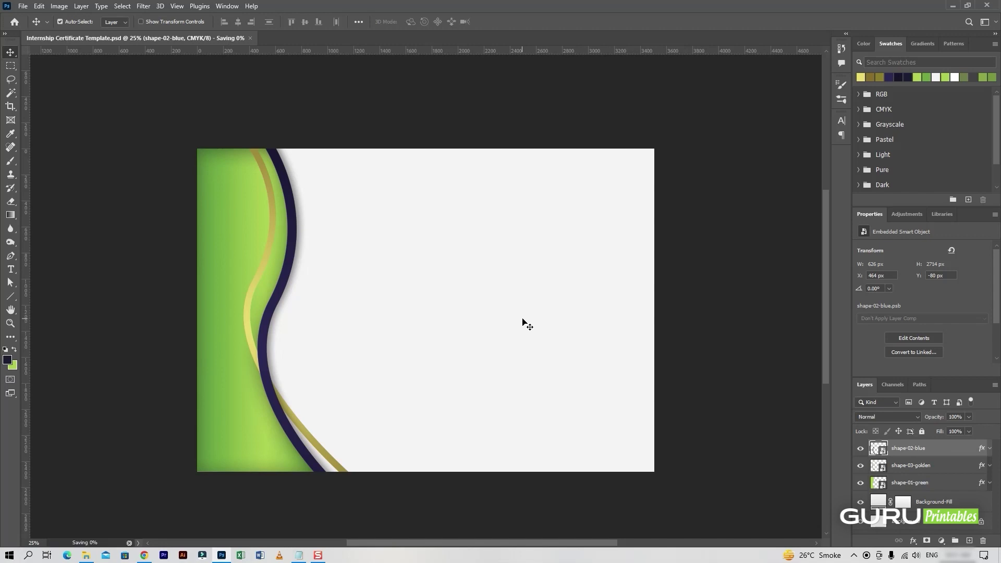
Add a title-background layer and place horizontal guides at 432 and 900 px
{"action": "left_click", "coordinate": [963, 541]}
{"action": "double_click", "coordinate": [898, 448]}
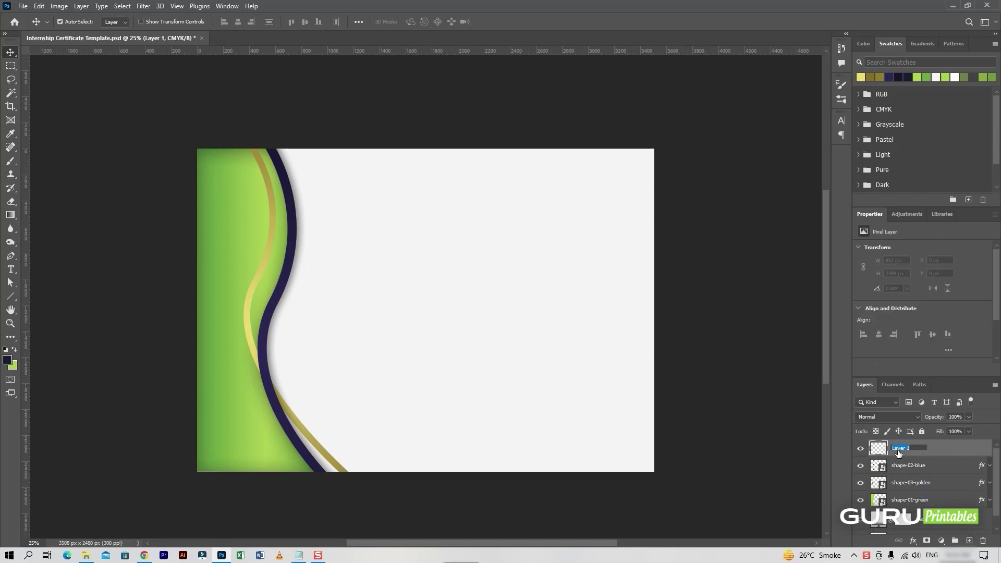
{"action": "type", "text": "title-backgroun"}
{"action": "type", "text": "d"}
{"action": "key", "text": "Return"}
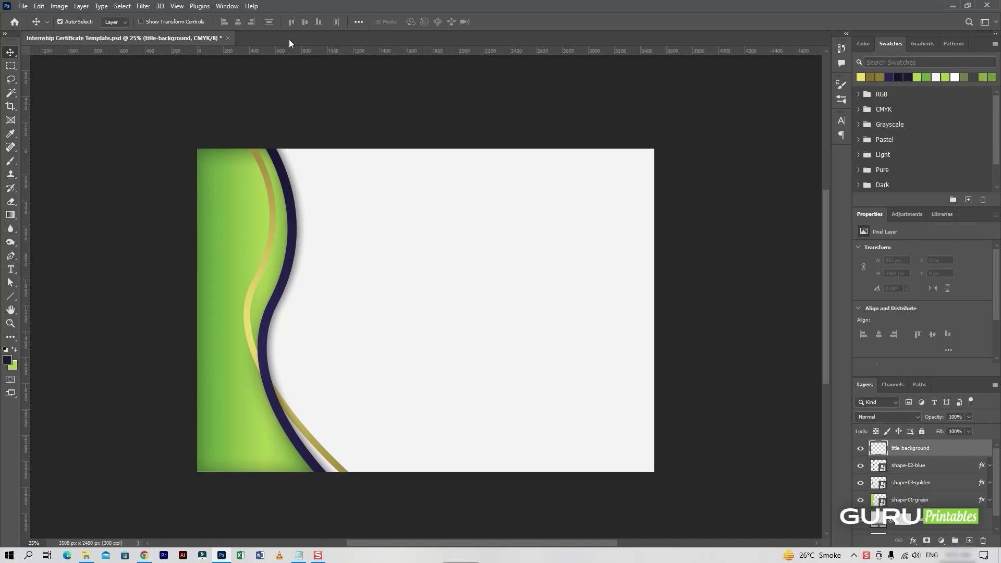
{"action": "left_click_drag", "start_coordinate": [290, 50], "coordinate": [367, 205]}
{"action": "left_click_drag", "start_coordinate": [380, 52], "coordinate": [389, 267]}
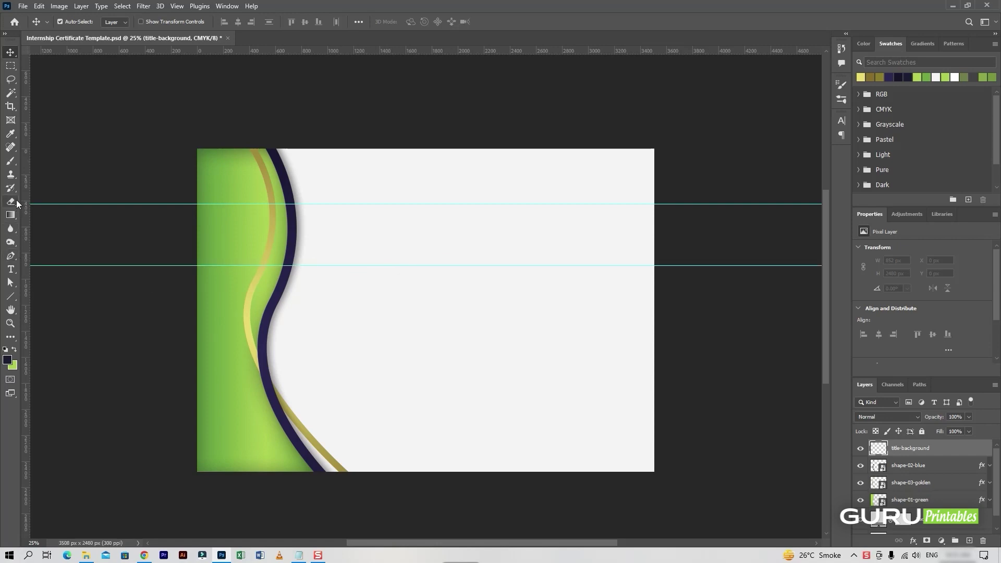
Draw a dark navy rectangle between the two guides across the page
{"action": "right_click", "coordinate": [11, 296]}
{"action": "left_click", "coordinate": [35, 298]}
{"action": "left_click", "coordinate": [154, 22]}
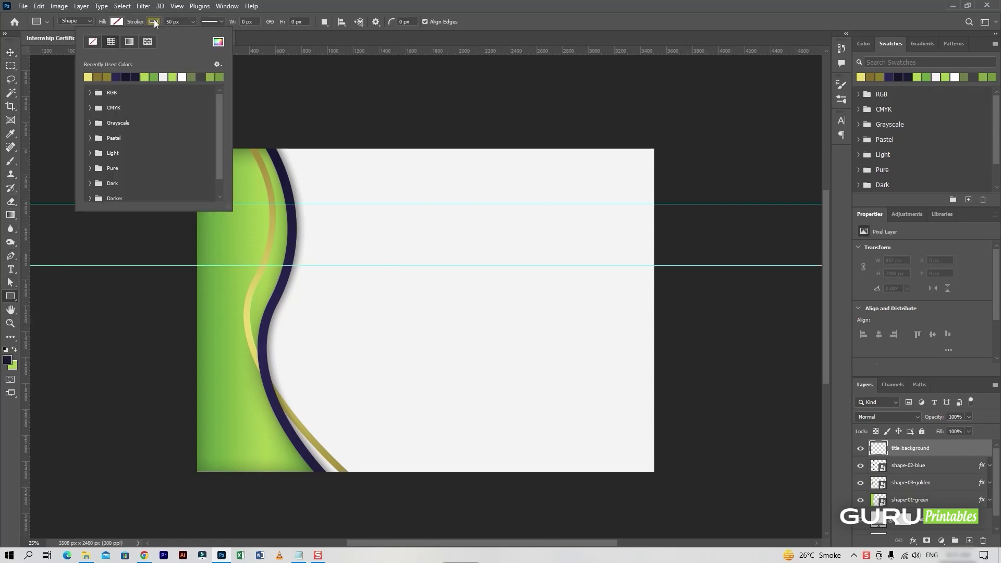
{"action": "double_click", "coordinate": [88, 77]}
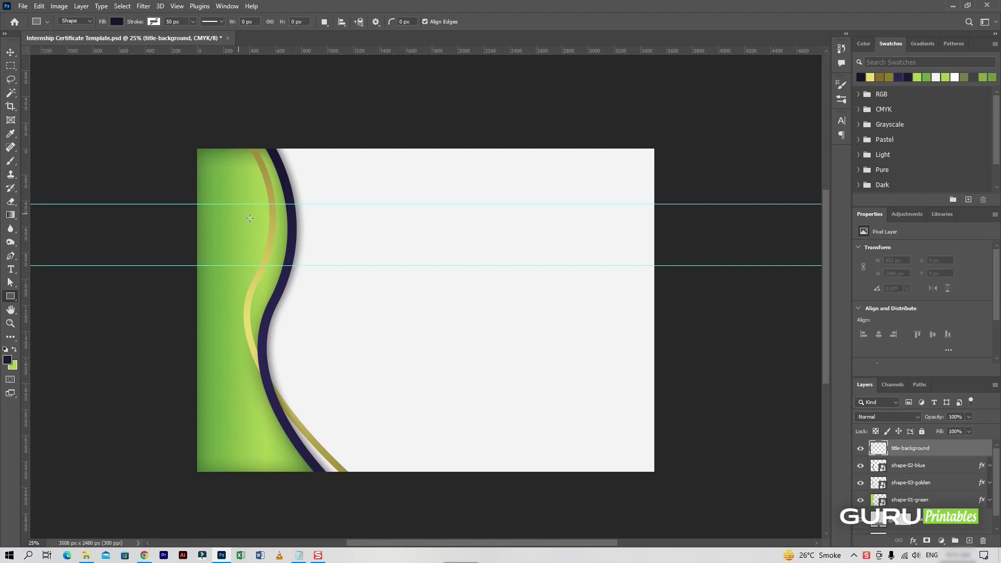
{"action": "left_click_drag", "start_coordinate": [269, 204], "coordinate": [655, 265]}
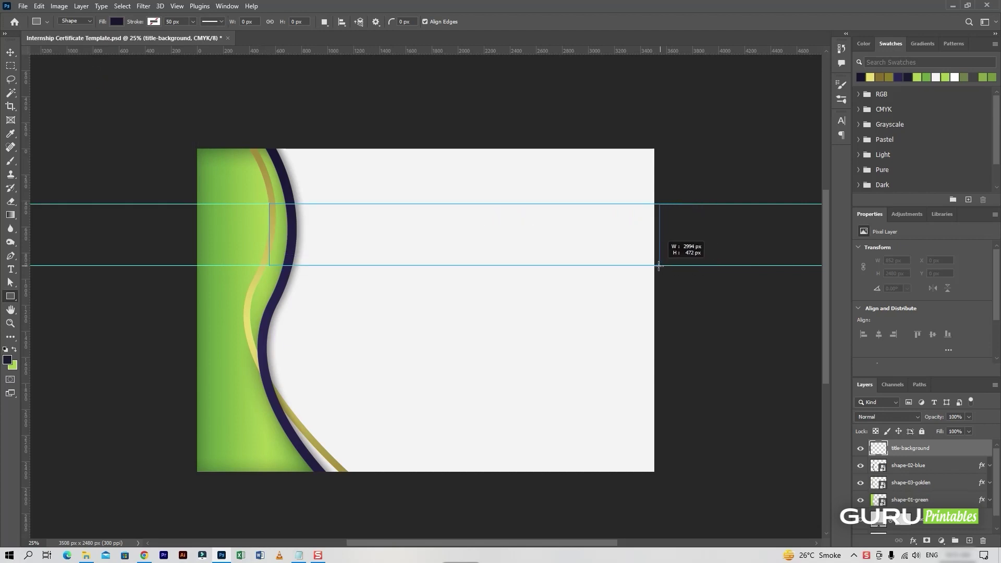
Convert the title band to a Smart Object and paste shape-02-blue's layer style onto it
{"action": "key", "text": "v"}
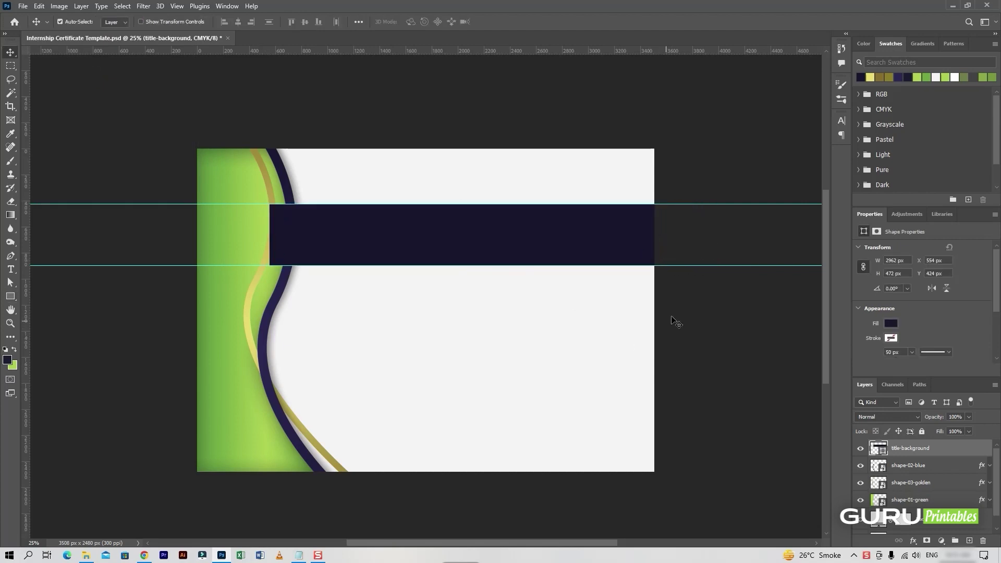
{"action": "right_click", "coordinate": [938, 448]}
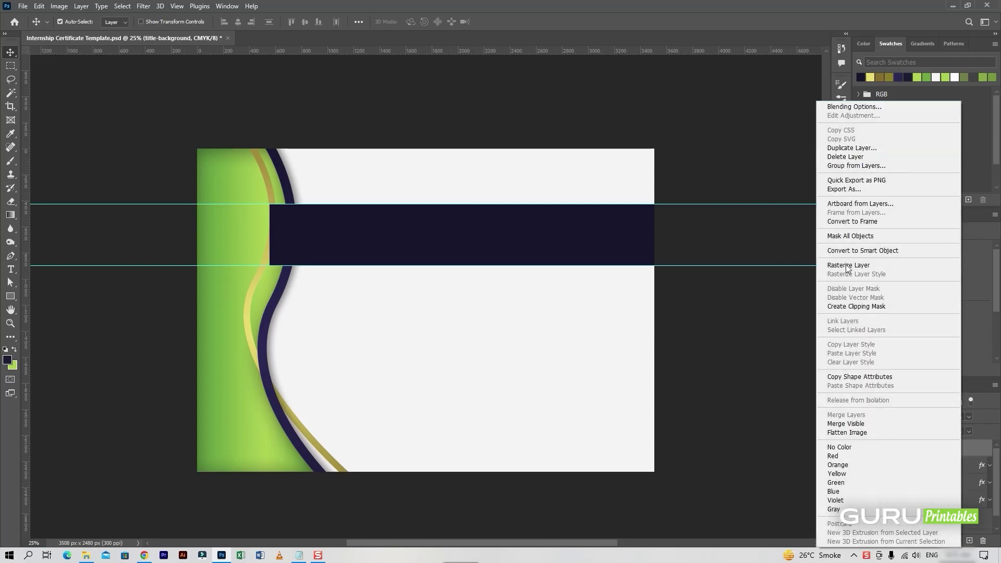
{"action": "key", "text": "Escape"}
{"action": "right_click", "coordinate": [958, 446]}
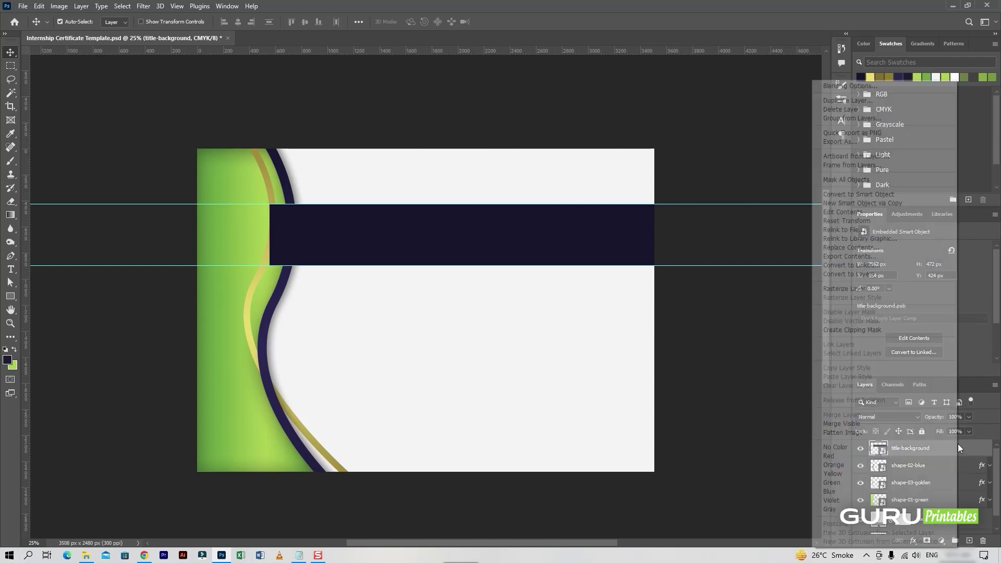
{"action": "left_click", "coordinate": [857, 86]}
{"action": "left_click", "coordinate": [957, 232]}
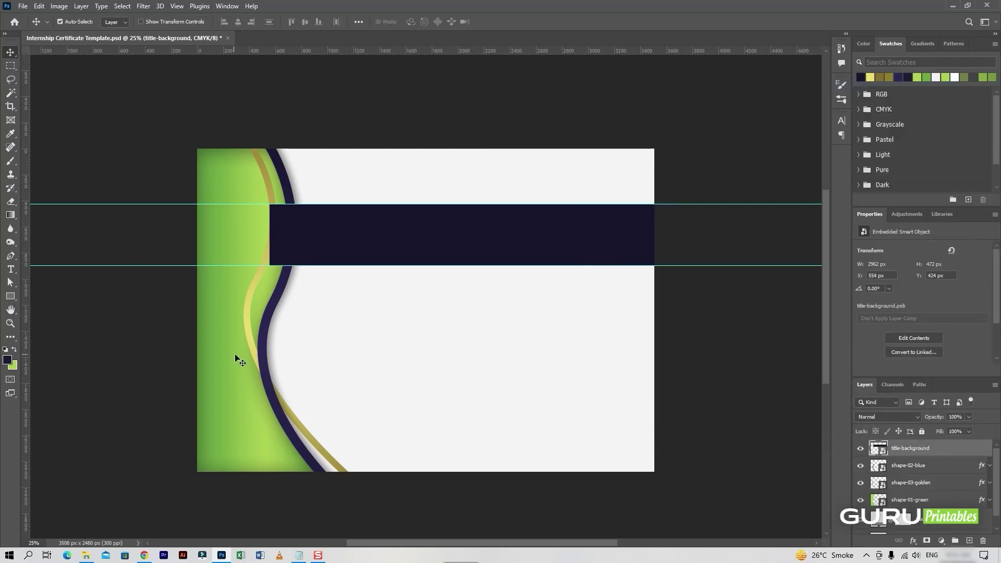
{"action": "left_click", "coordinate": [271, 366]}
{"action": "right_click", "coordinate": [938, 465]}
{"action": "left_click", "coordinate": [890, 288]}
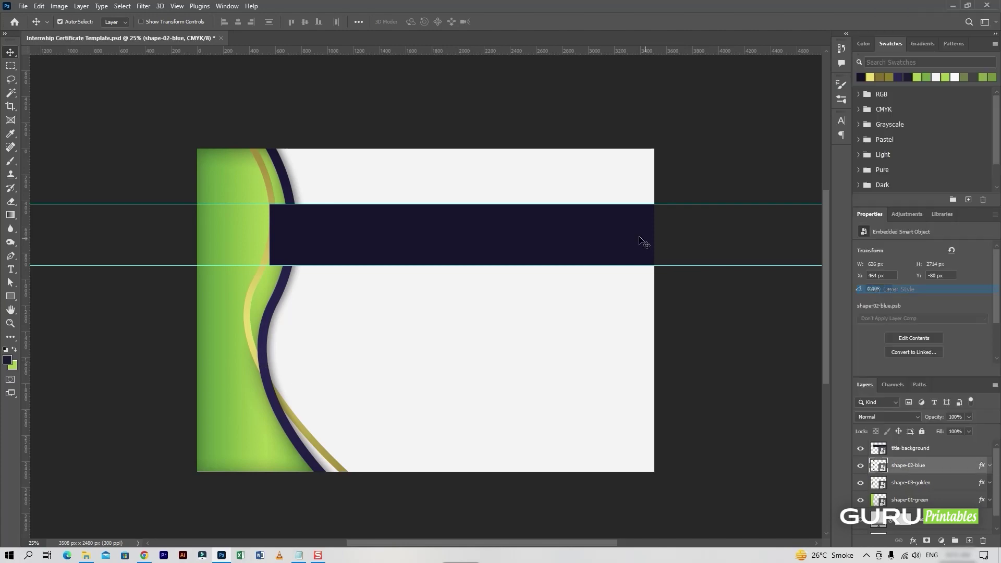
{"action": "right_click", "coordinate": [951, 448]}
{"action": "left_click", "coordinate": [889, 377]}
Turn off the title band's drop shadow and adjust its gradient overlay scale and position
{"action": "double_click", "coordinate": [951, 451]}
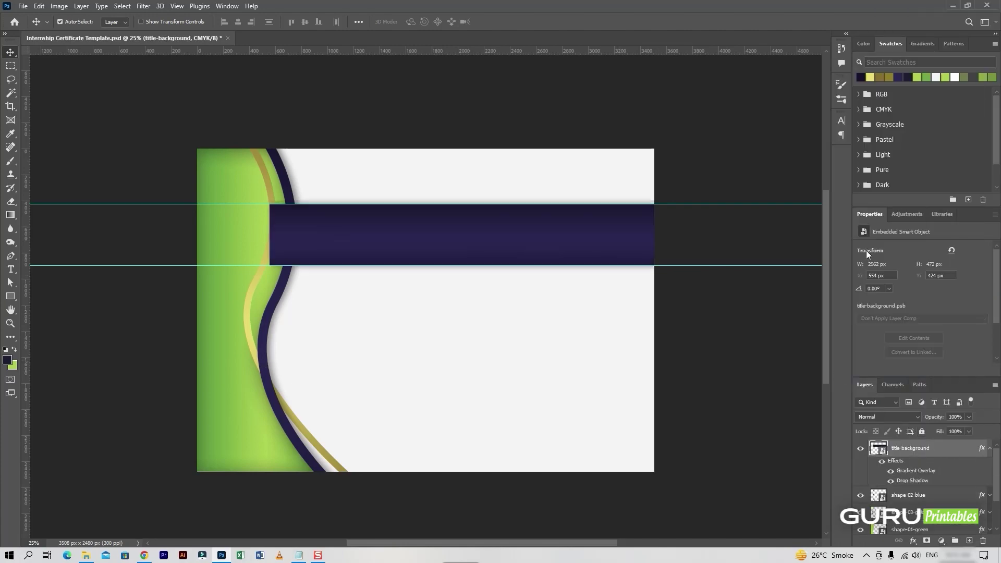
{"action": "left_click", "coordinate": [602, 390]}
{"action": "left_click", "coordinate": [631, 350]}
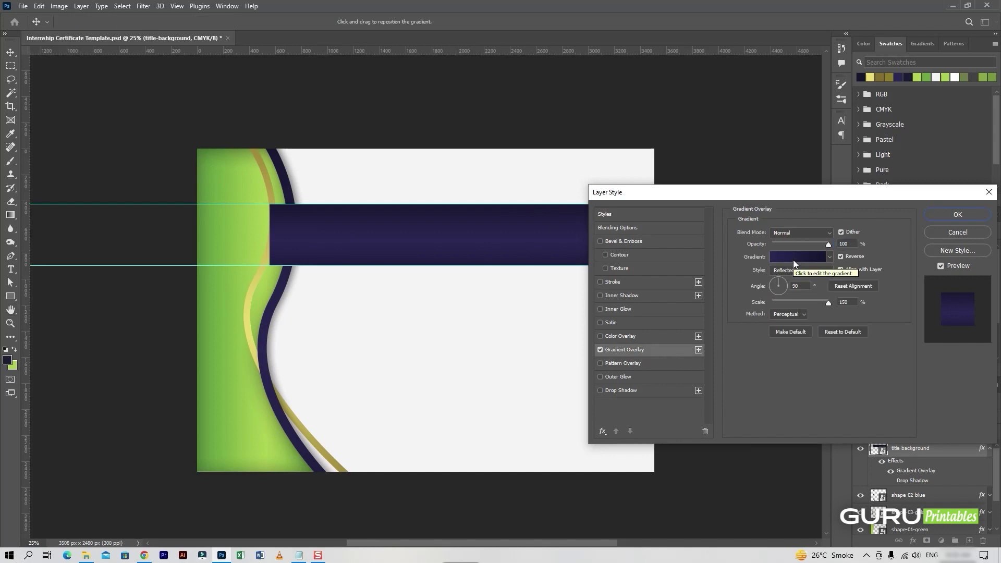
{"action": "left_click", "coordinate": [827, 303]}
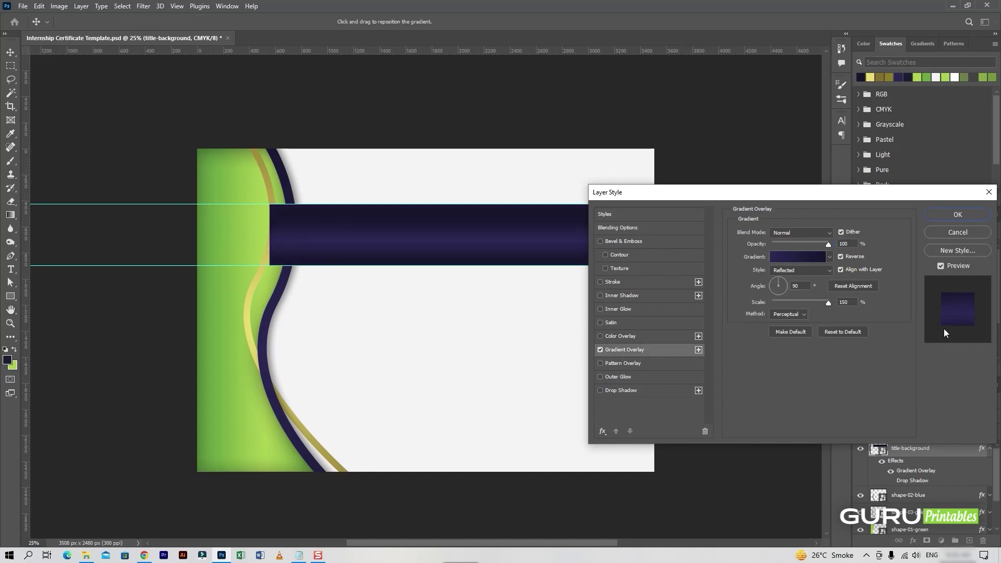
{"action": "double_click", "coordinate": [842, 302]}
{"action": "left_click_drag", "start_coordinate": [518, 243], "coordinate": [507, 236]}
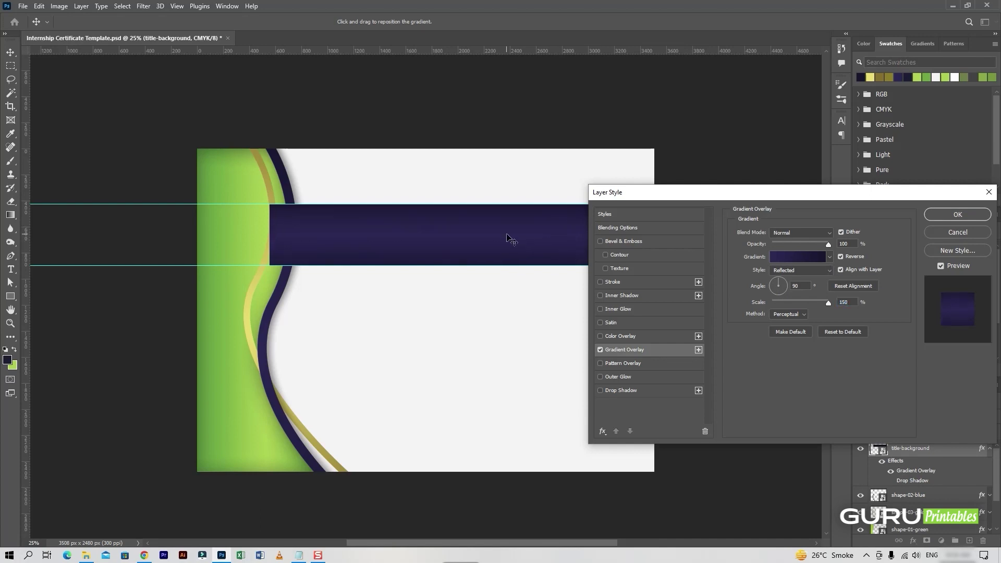
Add an inner shadow with 42 px distance and 18% opacity, then apply
{"action": "left_click", "coordinate": [615, 299]}
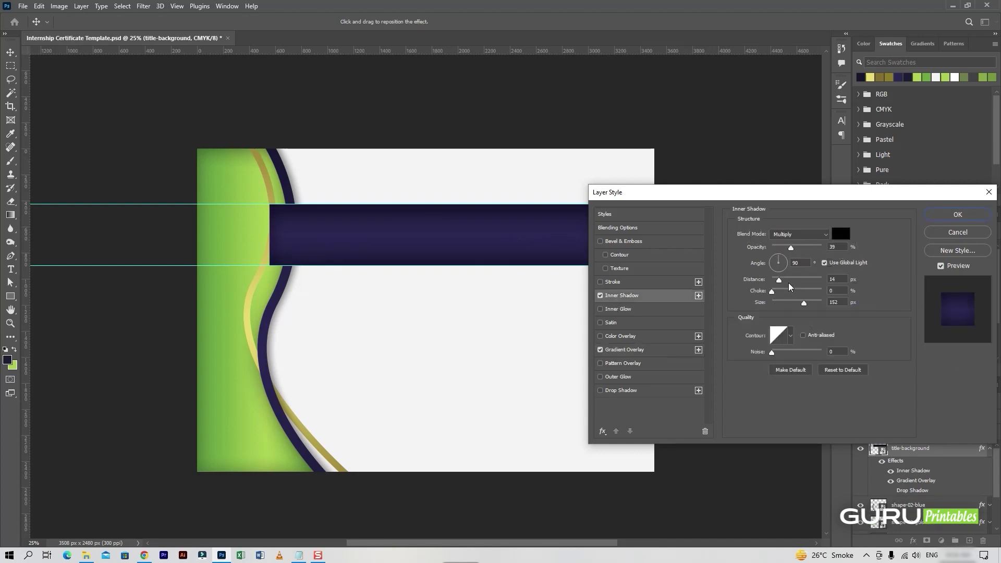
{"action": "mouse_move", "coordinate": [794, 283]}
{"action": "left_mouse_down"}
{"action": "mouse_move", "coordinate": [807, 280]}
{"action": "mouse_move", "coordinate": [789, 283]}
{"action": "mouse_move", "coordinate": [815, 303]}
{"action": "left_mouse_up"}
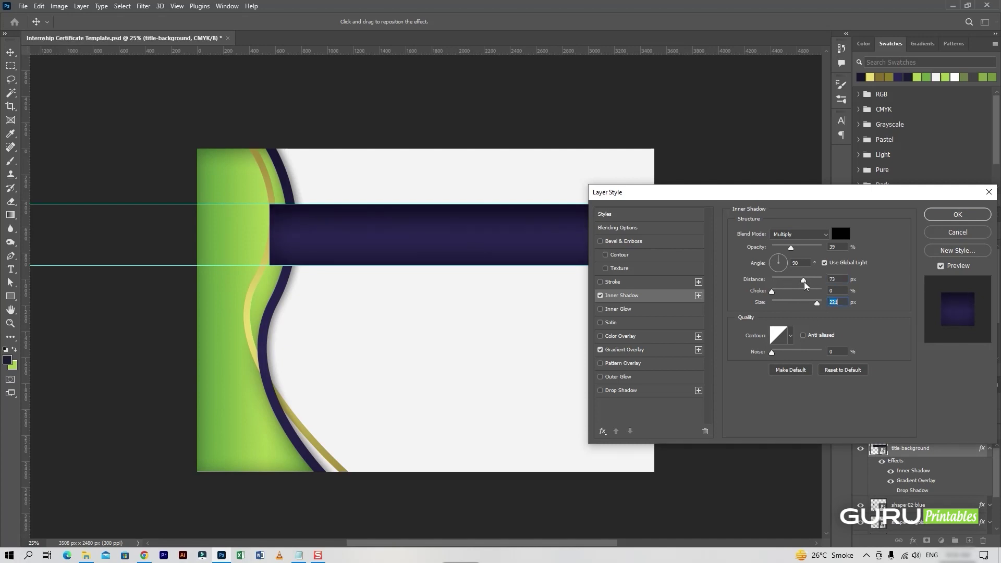
{"action": "left_click_drag", "start_coordinate": [806, 287], "coordinate": [794, 282]}
{"action": "left_click_drag", "start_coordinate": [790, 248], "coordinate": [776, 258]}
{"action": "left_click", "coordinate": [957, 214]}
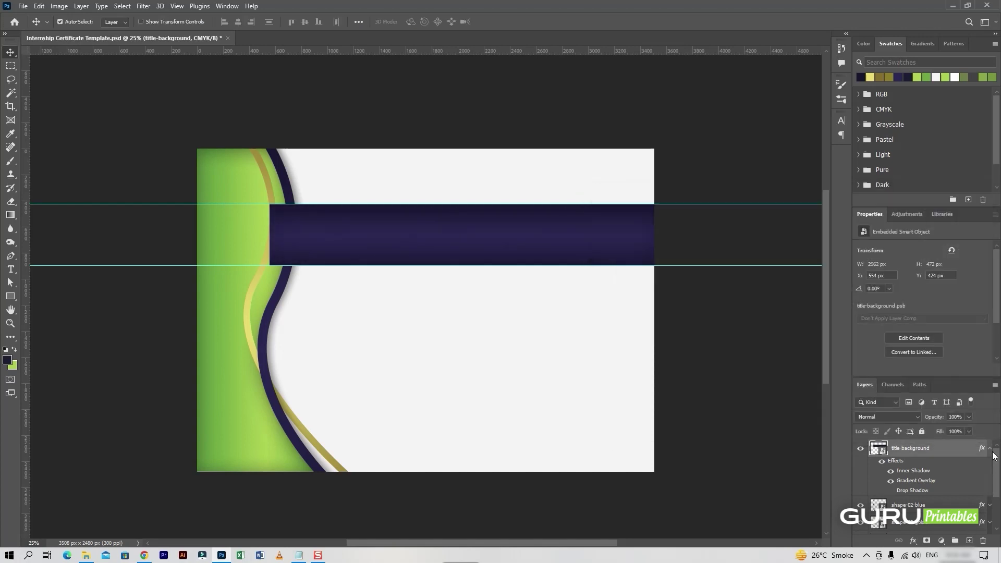
{"action": "left_click", "coordinate": [989, 448]}
Move the title band below the waves and group the layers as "design"
{"action": "left_click_drag", "start_coordinate": [945, 448], "coordinate": [945, 503]}
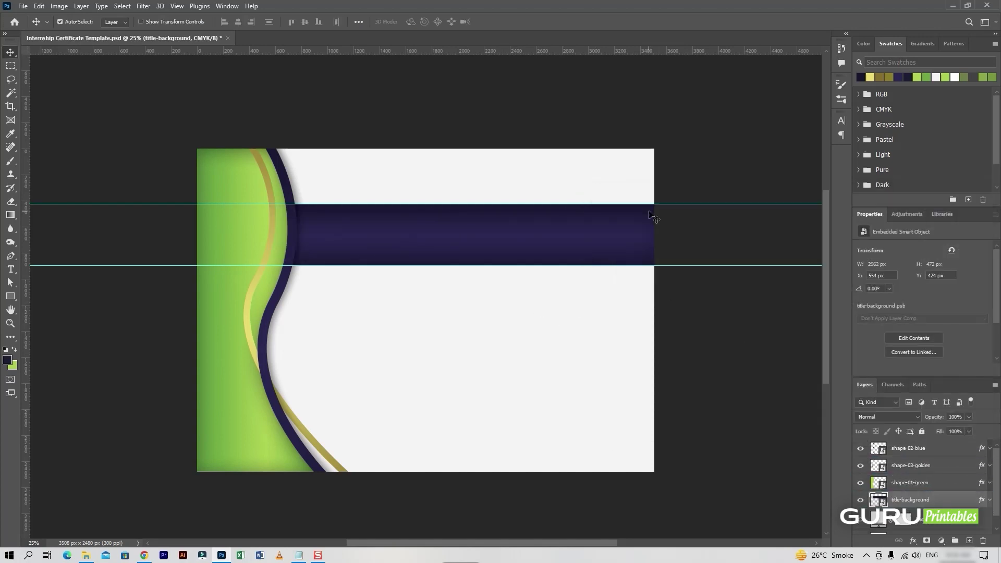
{"action": "left_click_drag", "start_coordinate": [646, 205], "coordinate": [646, 51]}
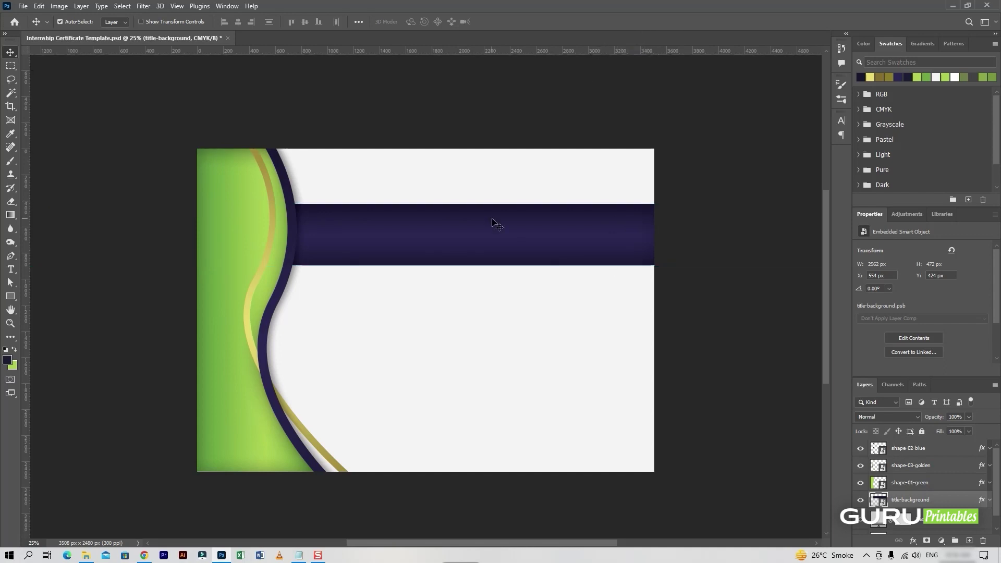
{"action": "key", "text": "ctrl+s"}
{"action": "left_click", "coordinate": [910, 448]}
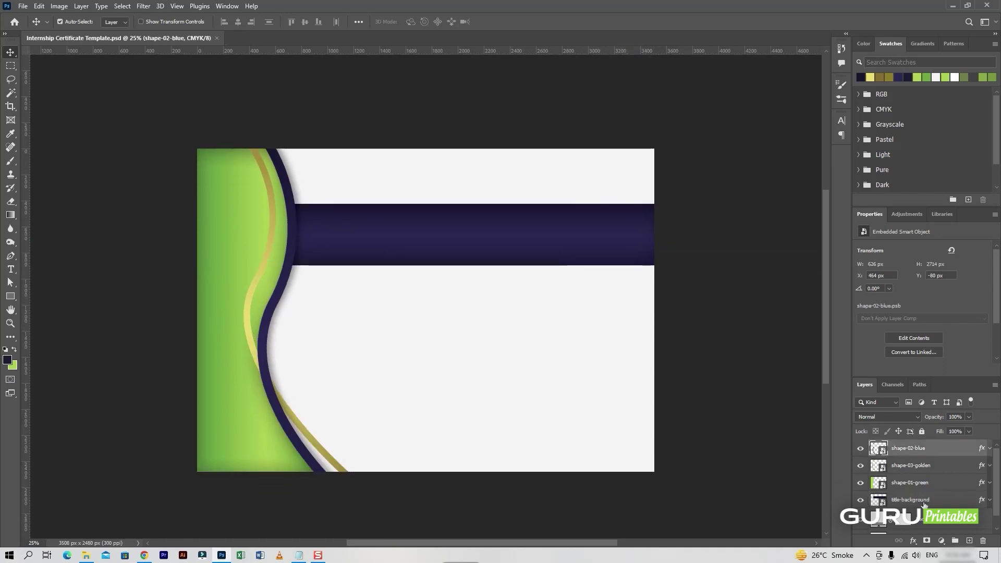
{"action": "left_click", "coordinate": [925, 500], "text": "shift"}
{"action": "key", "text": "ctrl+g"}
{"action": "double_click", "coordinate": [897, 445]}
{"action": "type", "text": "des"}
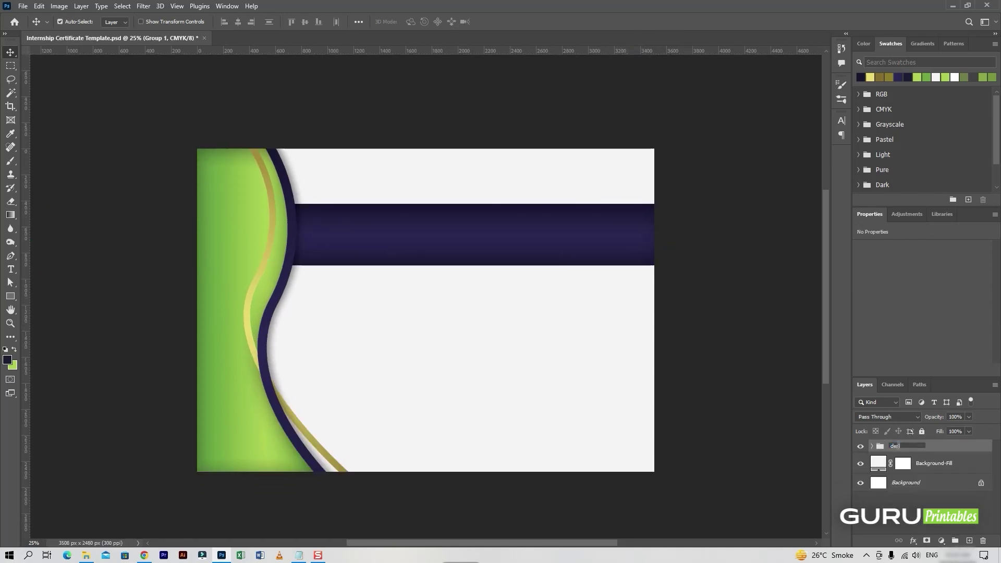
{"action": "type", "text": "ign"}
{"action": "key", "text": "Return"}
Bring sample-logo.png into the certificate and place it above the navy title band
{"action": "left_click", "coordinate": [22, 6]}
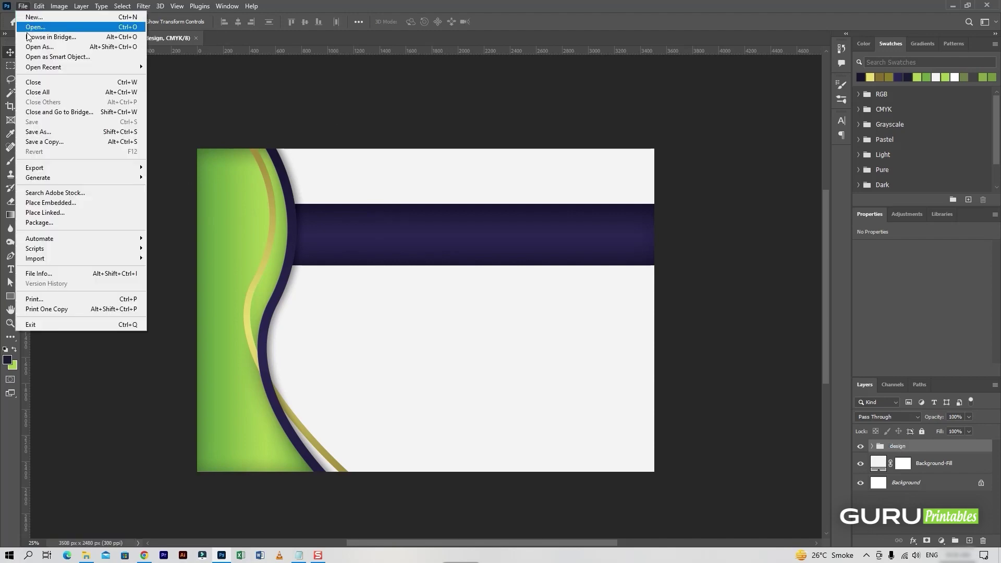
{"action": "left_click", "coordinate": [36, 28]}
{"action": "double_click", "coordinate": [116, 76]}
{"action": "double_click", "coordinate": [201, 154]}
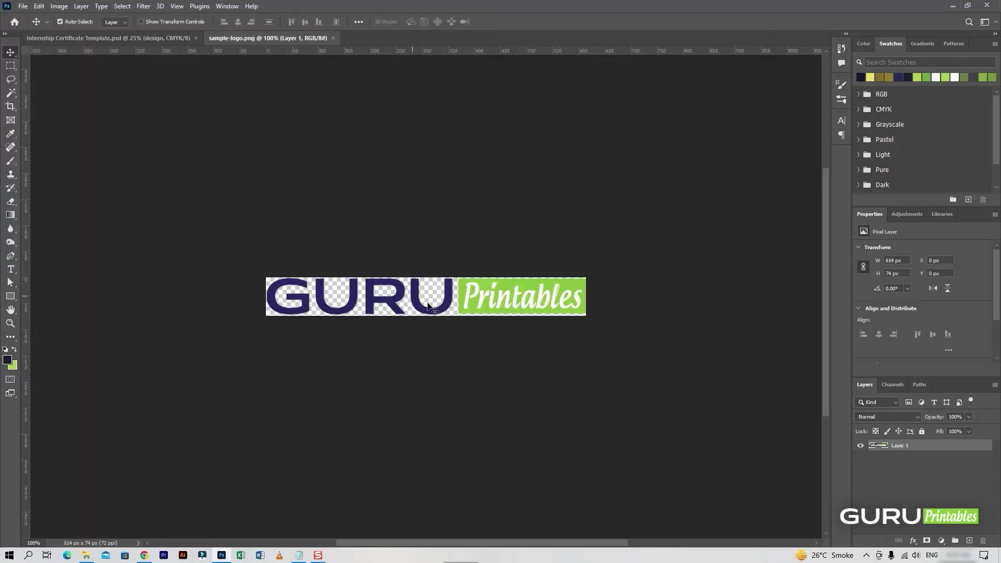
{"action": "left_click_drag", "start_coordinate": [426, 300], "coordinate": [344, 163]}
{"action": "key", "text": "ctrl+t"}
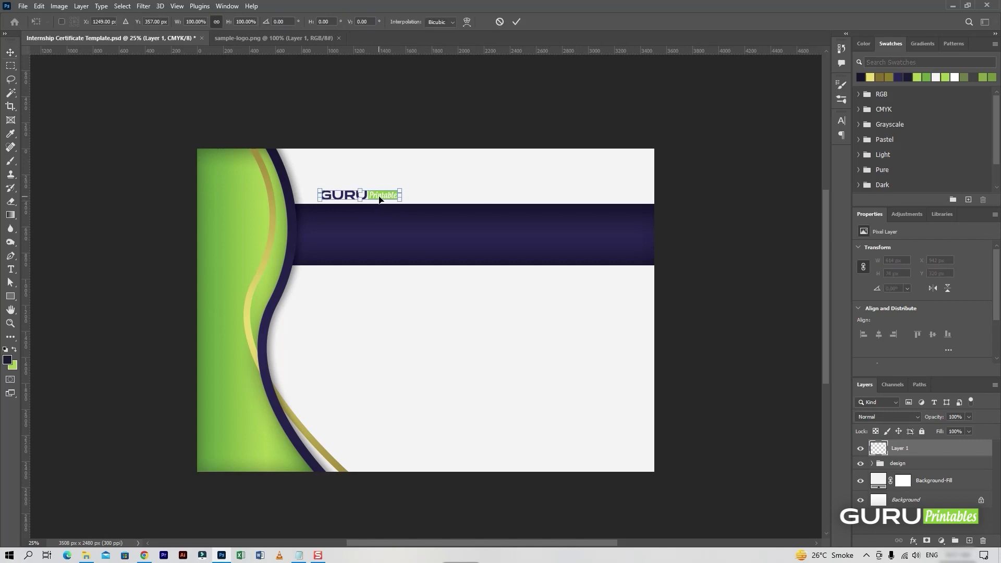
{"action": "left_click_drag", "start_coordinate": [380, 199], "coordinate": [385, 176]}
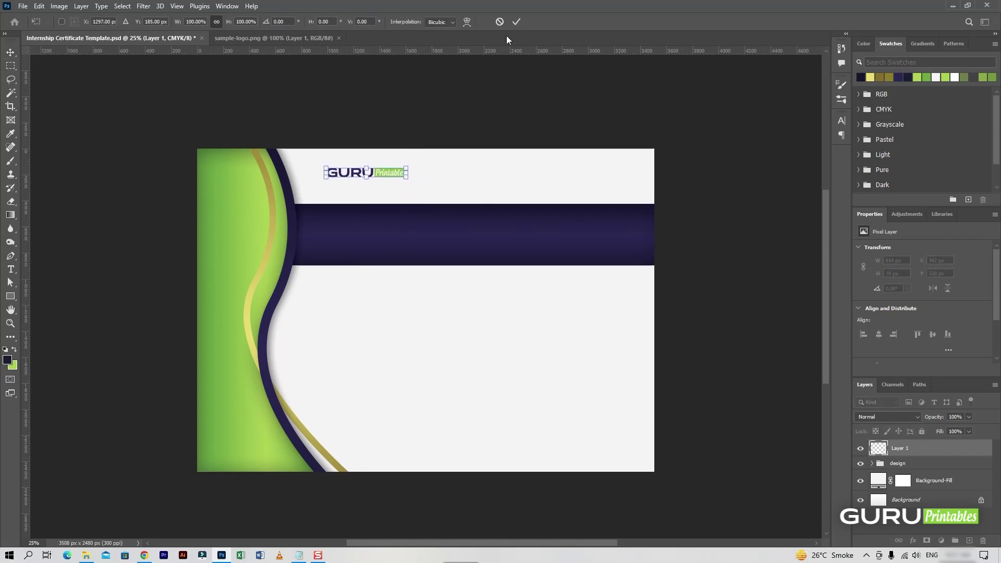
{"action": "left_click", "coordinate": [515, 22]}
Rename the logo layer replace-logo and convert it to a smart object
{"action": "double_click", "coordinate": [904, 447]}
{"action": "type", "text": "replace-lo"}
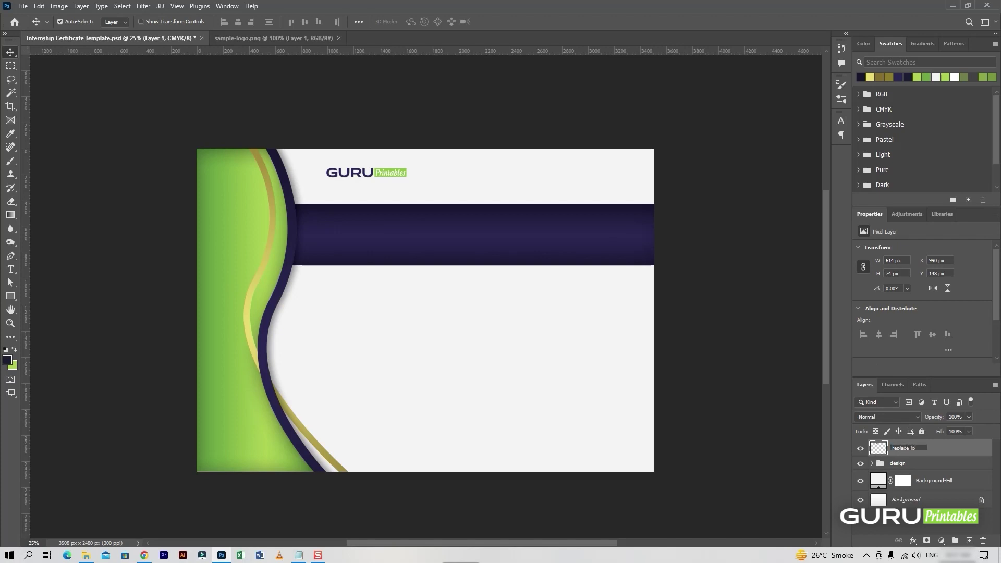
{"action": "type", "text": "go"}
{"action": "key", "text": "Return"}
{"action": "right_click", "coordinate": [933, 449]}
{"action": "left_click", "coordinate": [893, 155]}
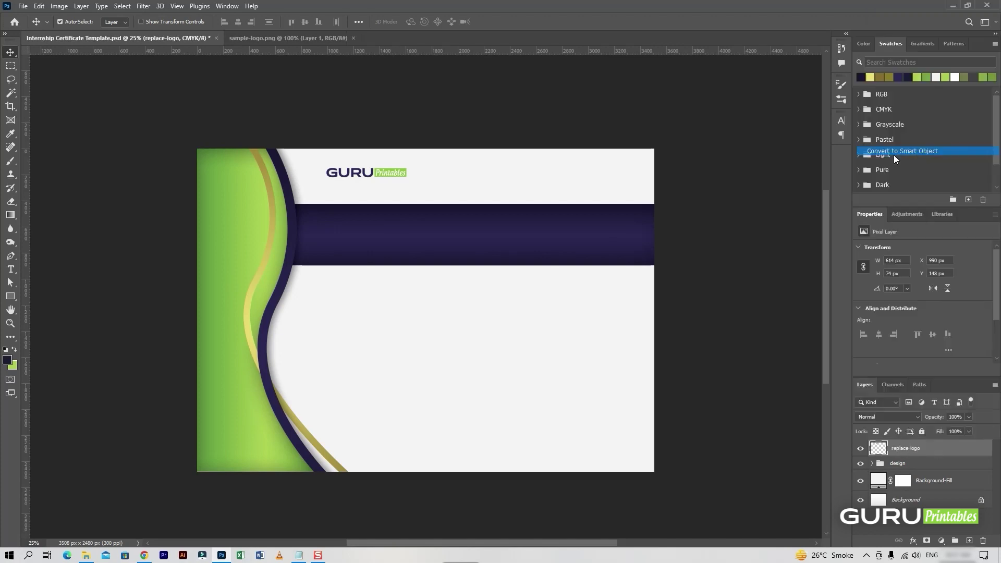
Choose the Type tool with Verdana as the font
{"action": "key", "text": "t"}
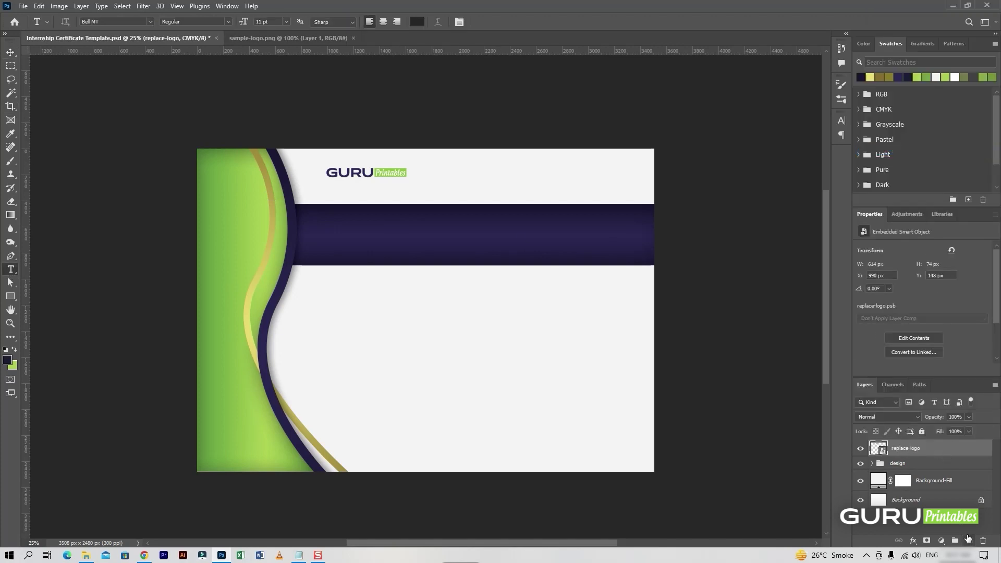
{"action": "left_click", "coordinate": [967, 538]}
{"action": "left_click", "coordinate": [133, 20]}
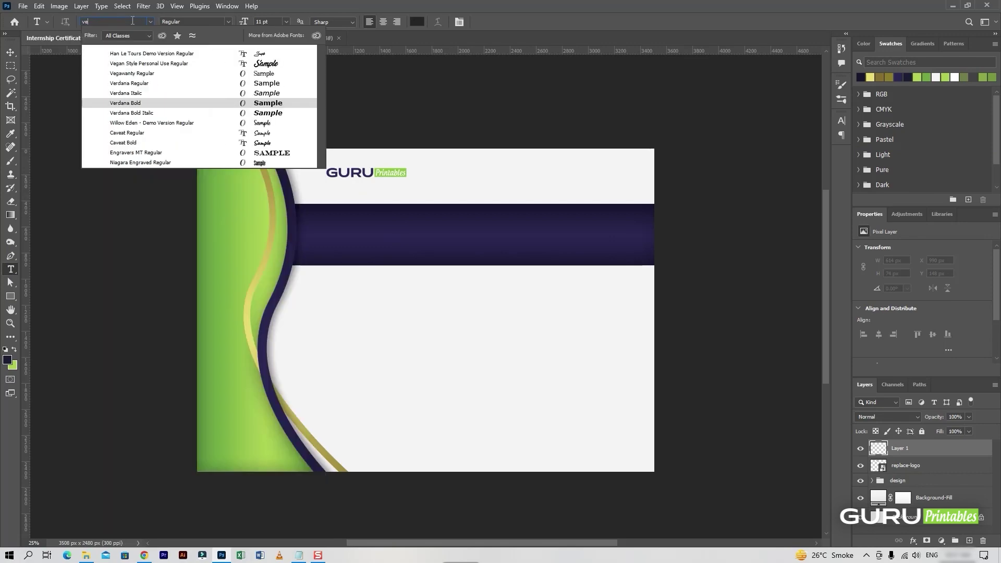
{"action": "type", "text": "ver"}
{"action": "key", "text": "Return"}
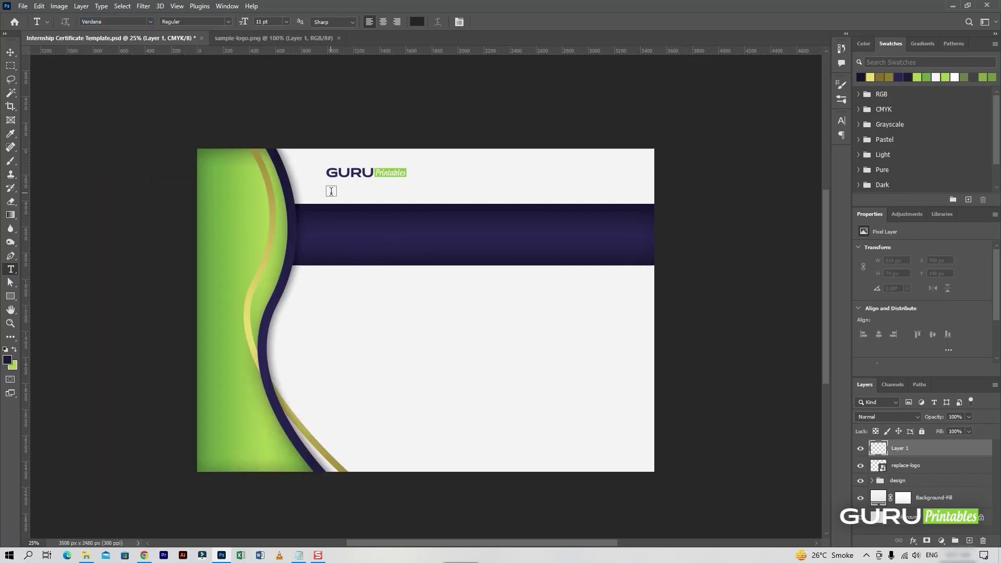
Type 'Company Name' on a new text line beneath the logo
{"action": "left_click", "coordinate": [329, 190]}
{"action": "key", "text": "ctrl+plus"}
{"action": "key", "text": "ctrl+plus"}
{"action": "scroll", "coordinate": [469, 275], "scroll_direction": "down", "scroll_amount": 1}
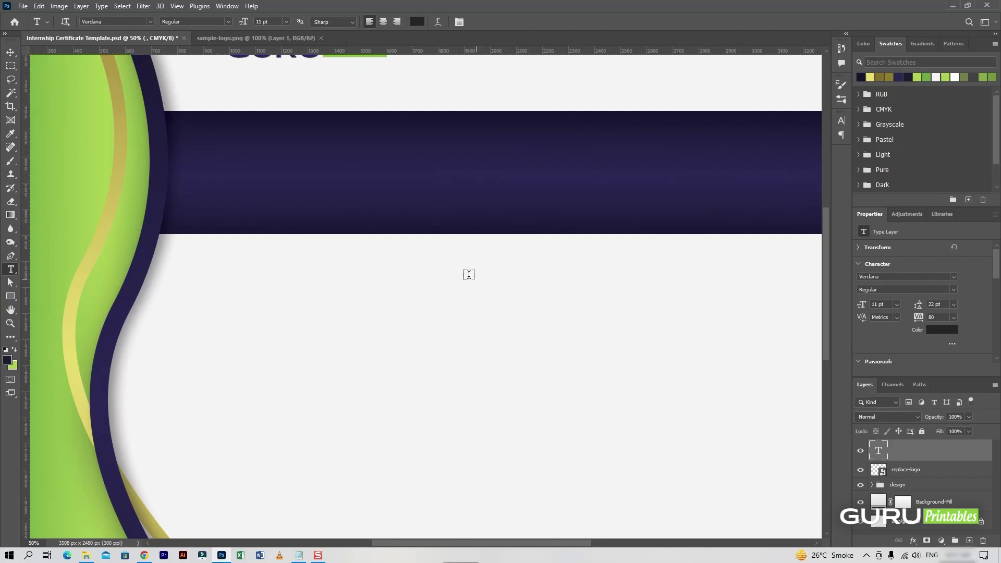
{"action": "scroll", "coordinate": [275, 118], "scroll_direction": "up", "scroll_amount": 2}
{"action": "left_click", "coordinate": [480, 21]}
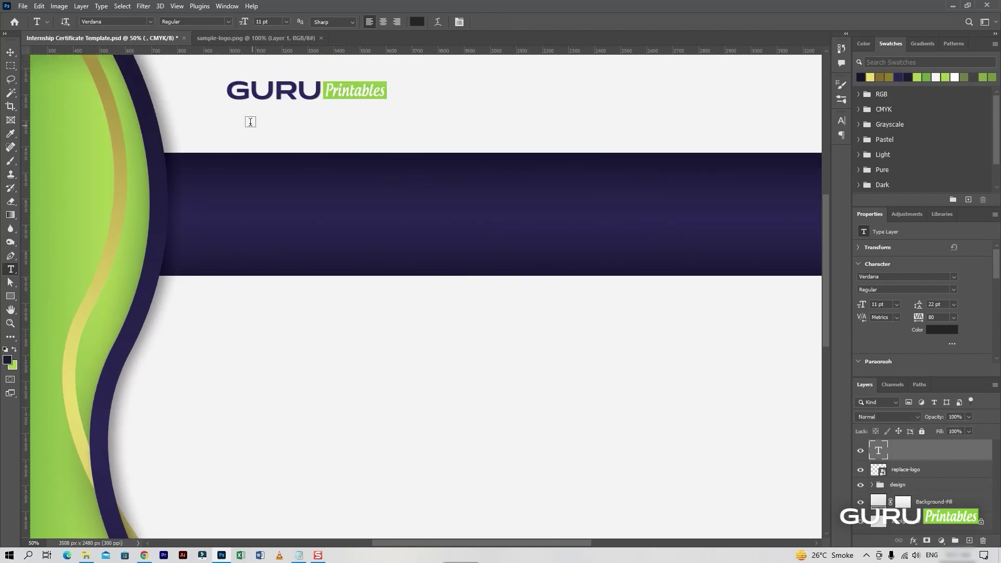
{"action": "left_click", "coordinate": [236, 120]}
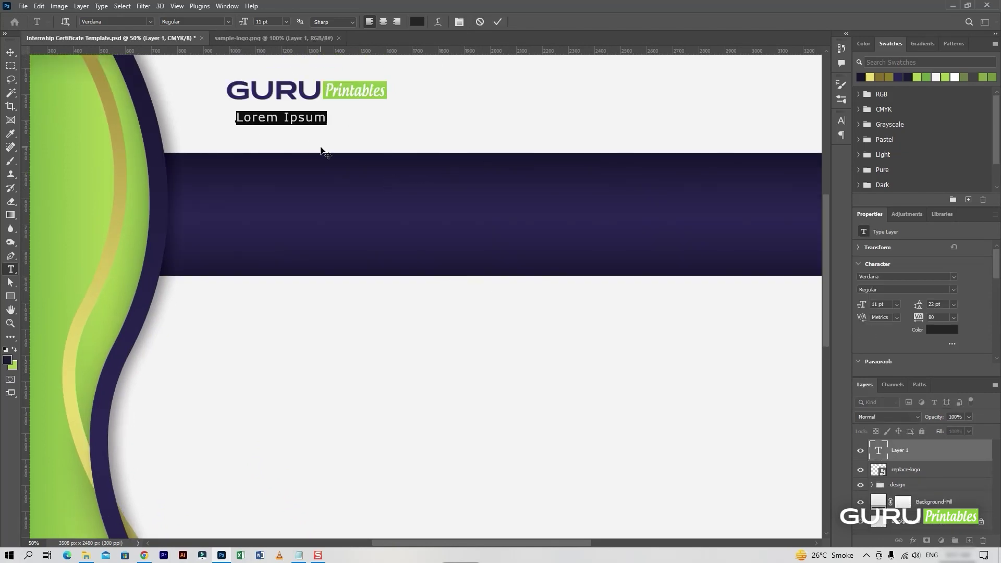
{"action": "type", "text": "COM"}
{"action": "key", "text": "BackSpace"}
{"action": "key", "text": "BackSpace"}
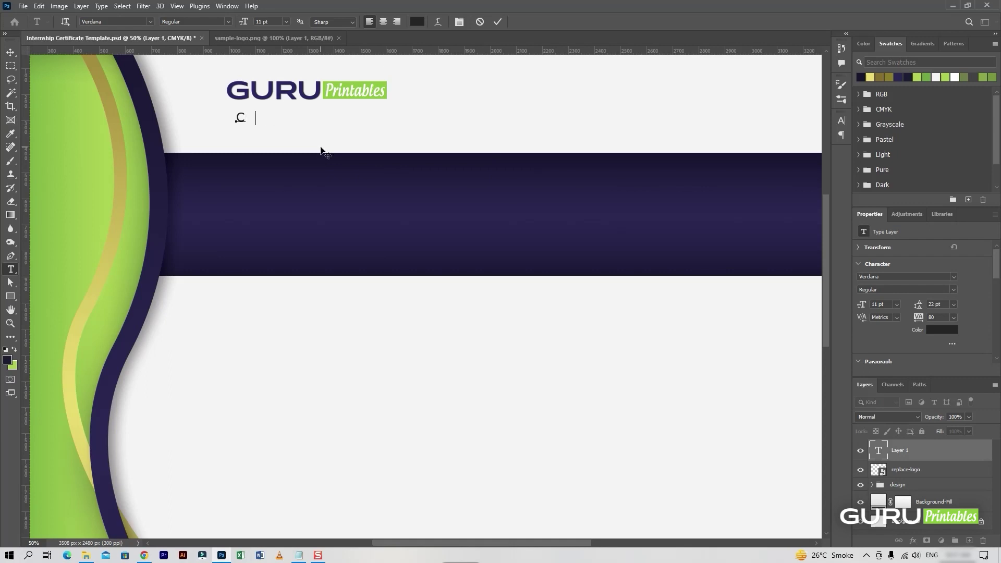
{"action": "type", "text": "OMPAN"}
{"action": "key", "text": "BackSpace"}
{"action": "key", "text": "BackSpace"}
{"action": "key", "text": "BackSpace"}
{"action": "type", "text": "mpany Name"}
Give Company Name 20 tracking and a 17.8 pt size
{"action": "key", "text": "ctrl+a"}
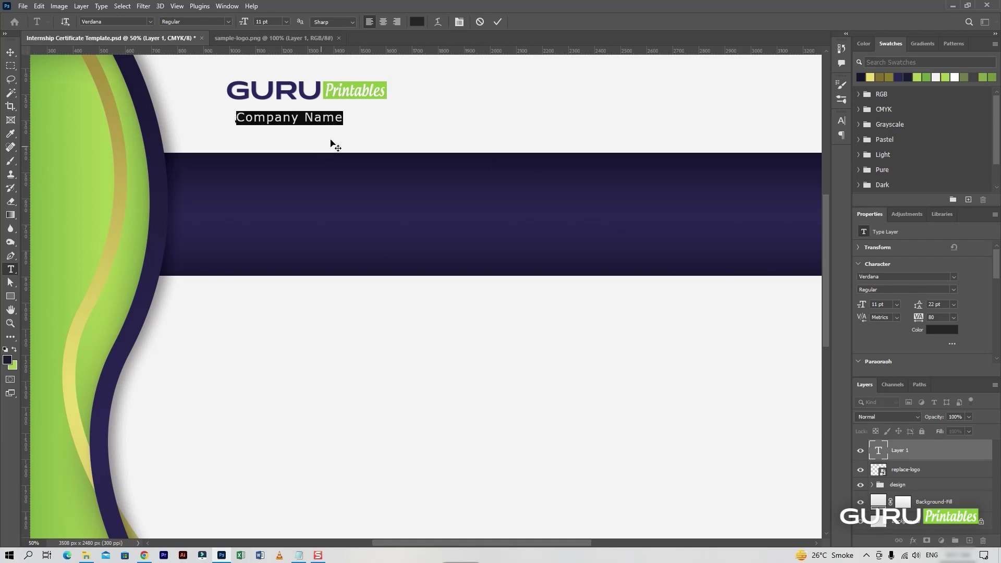
{"action": "key", "text": "ctrl+t"}
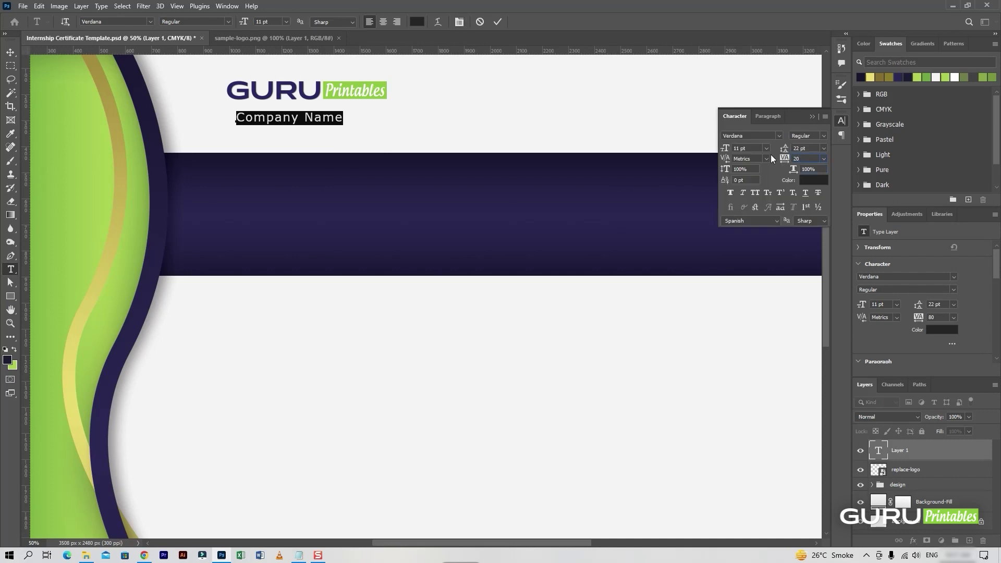
{"action": "type", "text": "20"}
{"action": "key", "text": "Return"}
{"action": "left_click", "coordinate": [746, 147]}
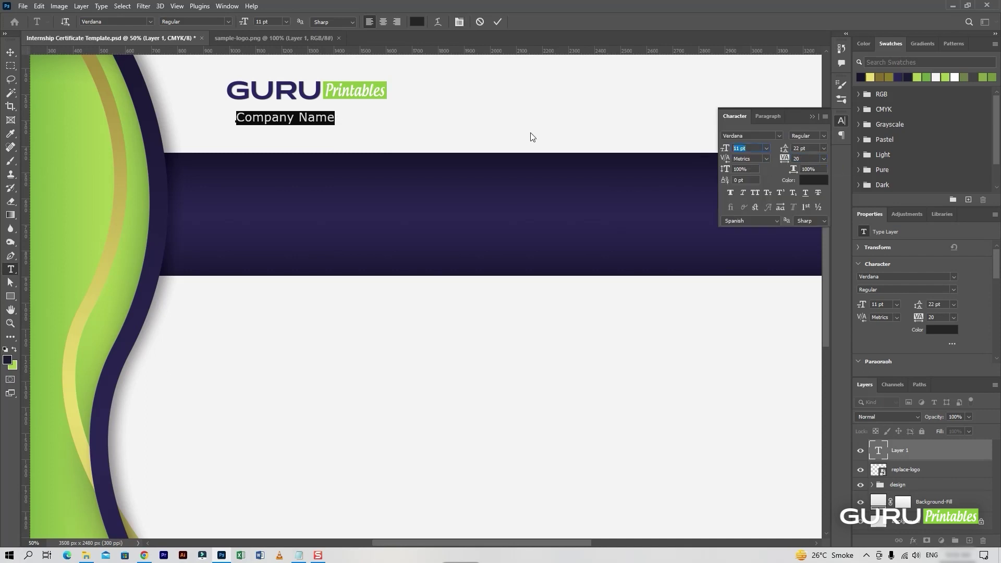
{"action": "type", "text": "17.8"}
{"action": "key", "text": "Return"}
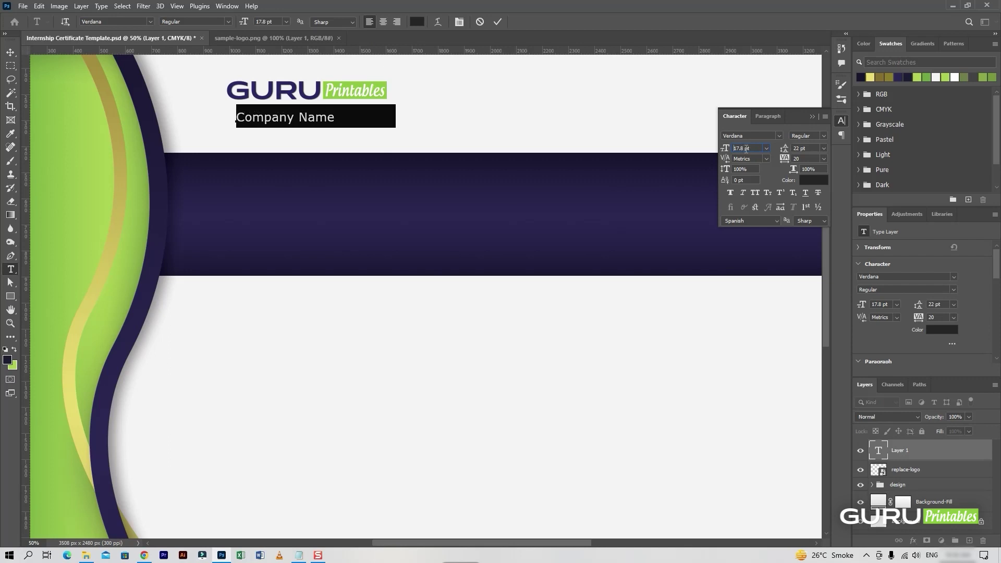
Align Company Name with the logo's left edge and save the document
{"action": "left_click", "coordinate": [498, 22]}
{"action": "key", "text": "v"}
{"action": "left_click_drag", "start_coordinate": [385, 123], "coordinate": [377, 123]}
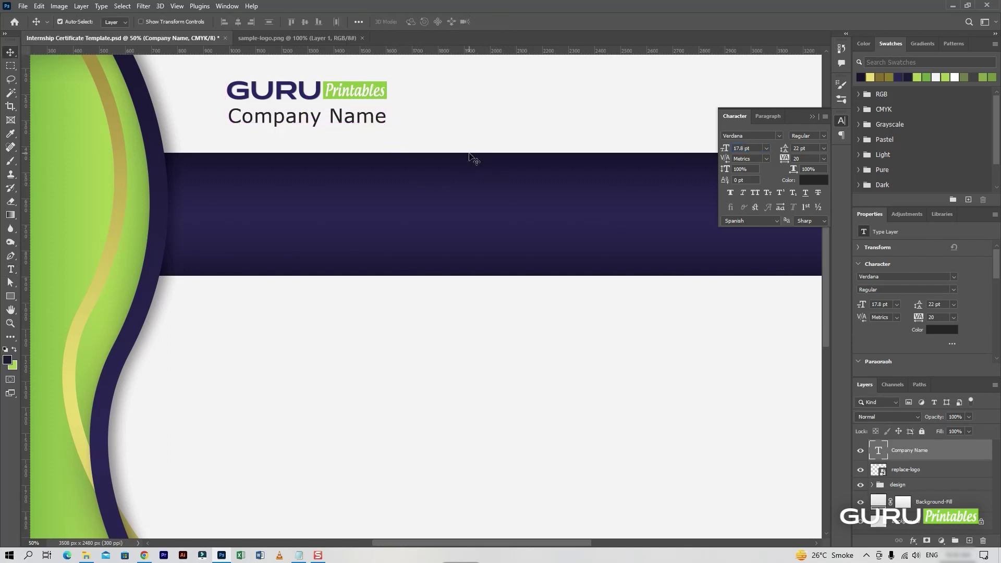
{"action": "scroll", "coordinate": [469, 156], "scroll_direction": "up", "scroll_amount": 1}
{"action": "key", "text": "ctrl+s"}
Copy Company Name onto the dark band and set its text colour to light green
{"action": "left_click", "coordinate": [812, 116]}
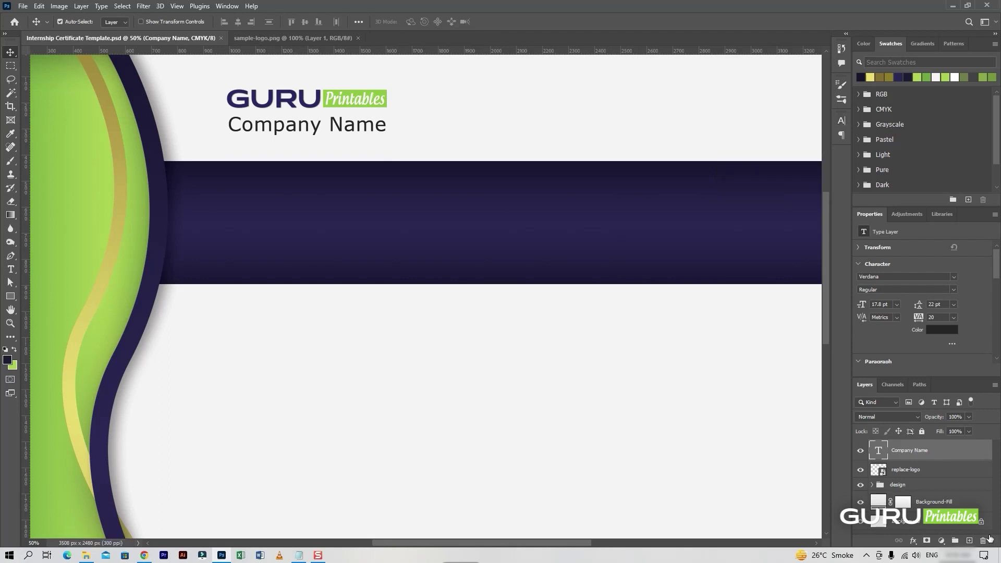
{"action": "left_click_drag", "start_coordinate": [375, 126], "coordinate": [371, 213]}
{"action": "double_click", "coordinate": [373, 213]}
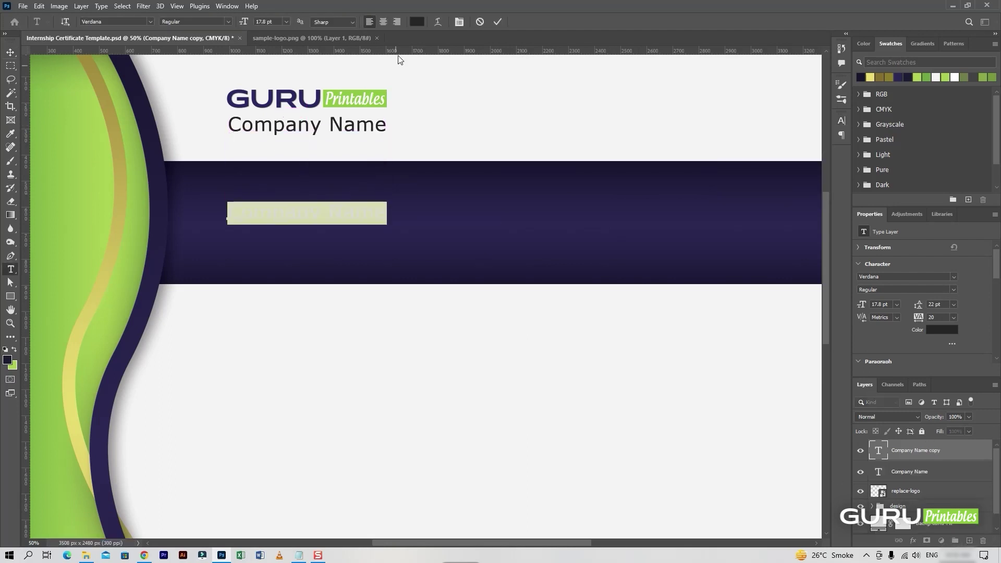
{"action": "left_click", "coordinate": [417, 22]}
{"action": "left_click", "coordinate": [101, 190]}
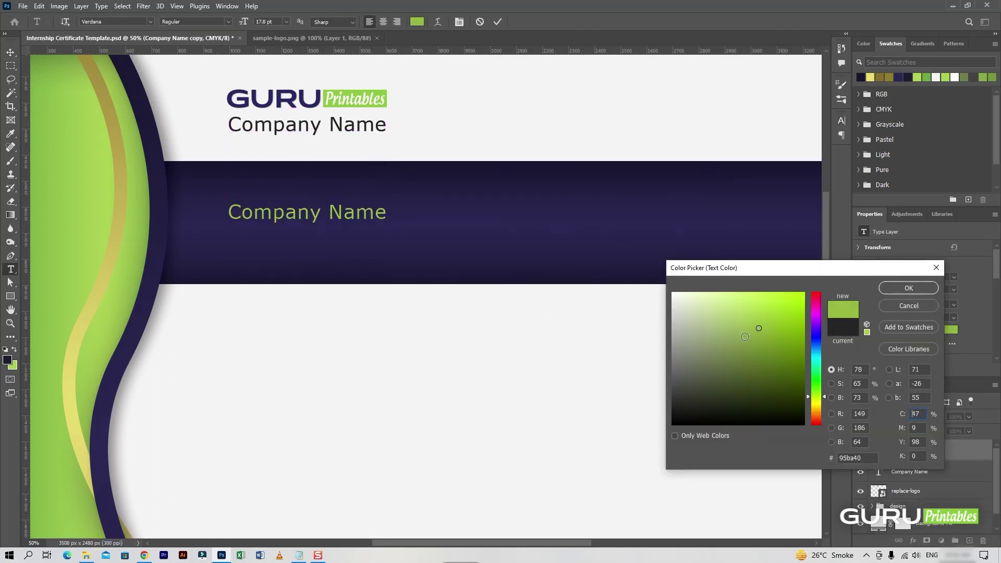
{"action": "key", "text": "Return"}
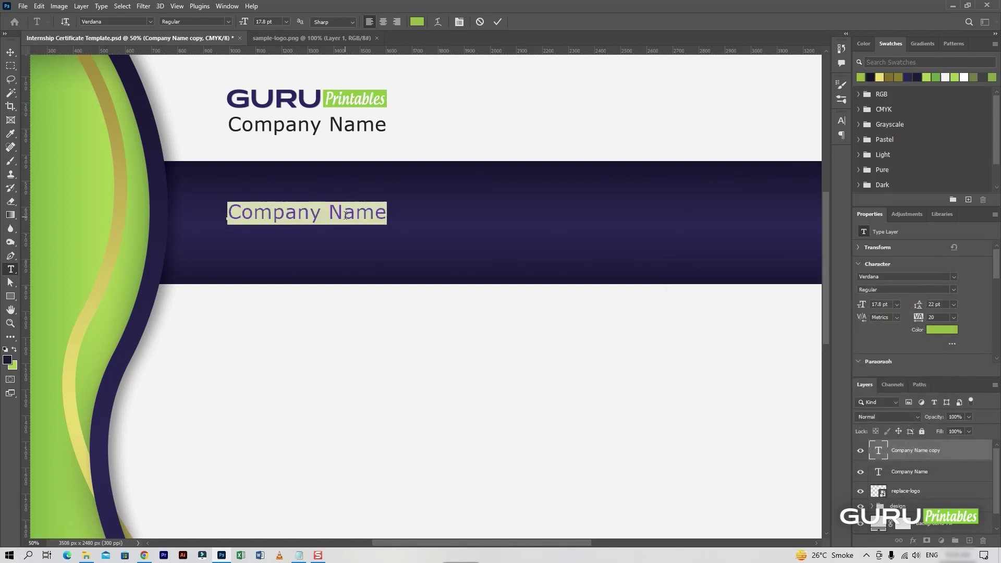
Retype the copy as CERTIFICATE in Bell MT Bold, 42 pt, 80 tracking
{"action": "type", "text": "CERTIFICATE"}
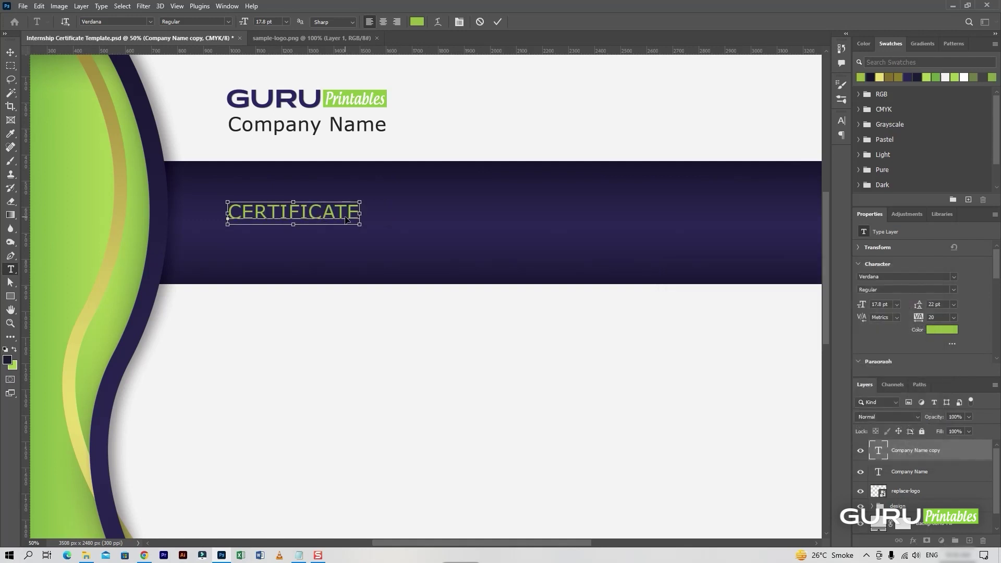
{"action": "key", "text": "ctrl+a"}
{"action": "left_click", "coordinate": [459, 22]}
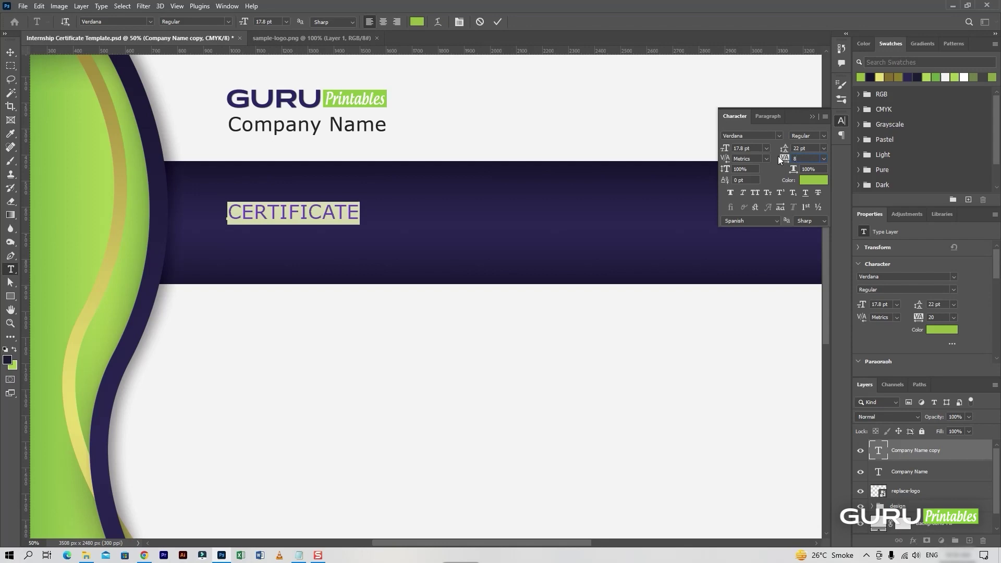
{"action": "type", "text": "0"}
{"action": "key", "text": "Return"}
{"action": "left_click", "coordinate": [740, 148]}
{"action": "type", "text": "42"}
{"action": "key", "text": "Return"}
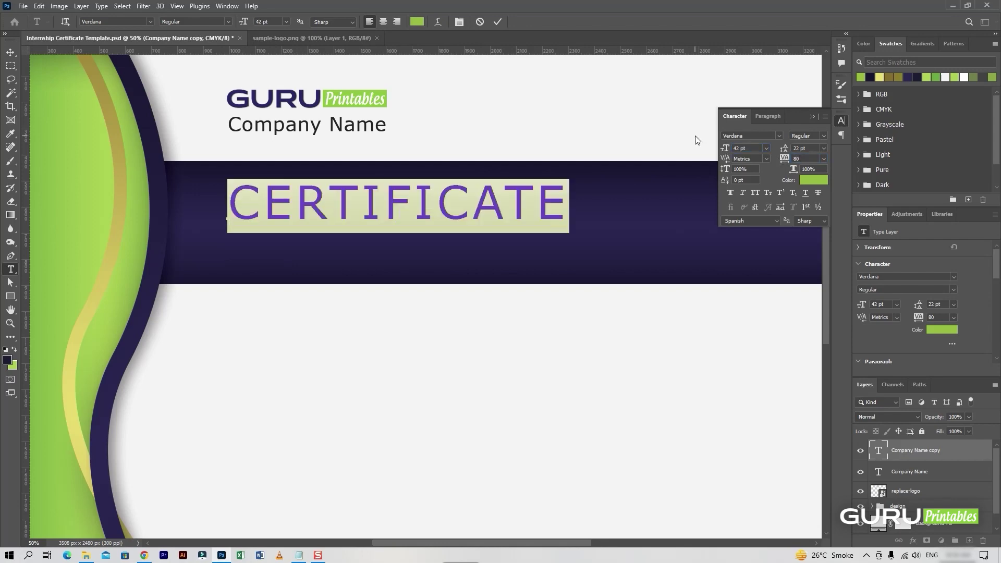
{"action": "left_click", "coordinate": [134, 22]}
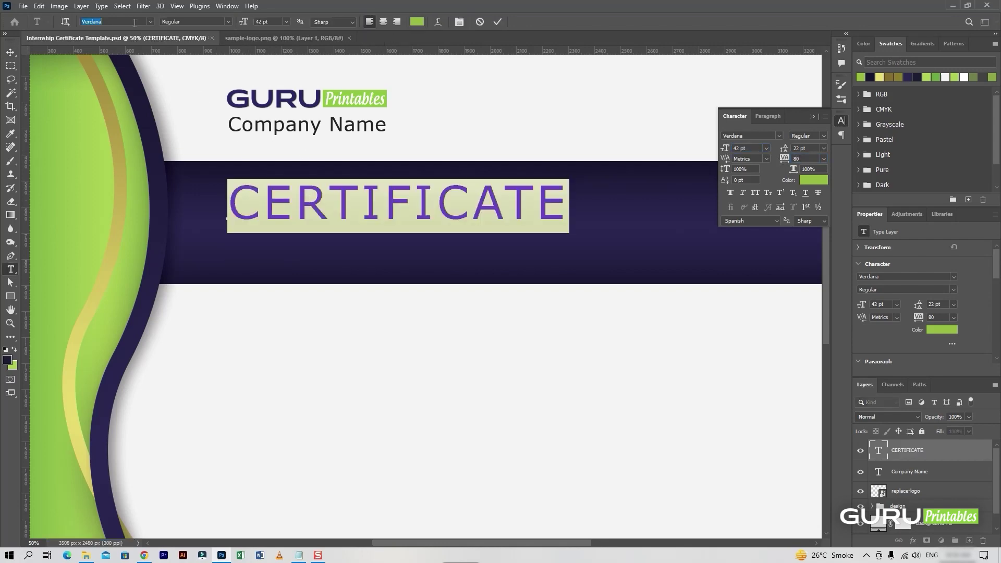
{"action": "type", "text": "Bell MT"}
{"action": "key", "text": "Down"}
{"action": "key", "text": "Down"}
{"action": "key", "text": "Return"}
Nudge CERTIFICATE lower on the band and duplicate it as a line below
{"action": "key", "text": "ctrl+Return"}
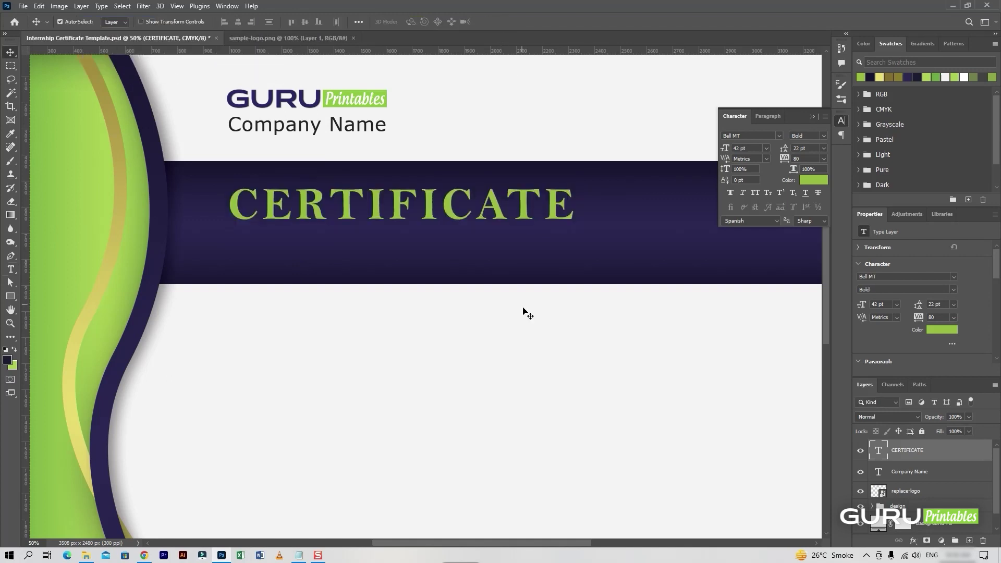
{"action": "scroll", "coordinate": [524, 311], "scroll_direction": "up", "scroll_amount": 1}
{"action": "left_click_drag", "start_coordinate": [524, 225], "coordinate": [524, 228]}
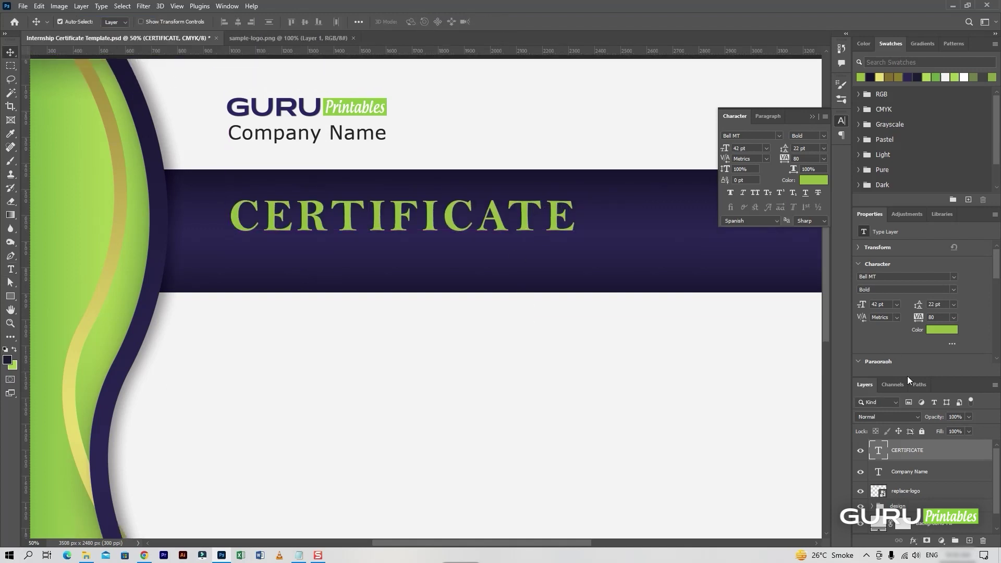
{"action": "left_click_drag", "start_coordinate": [451, 223], "coordinate": [448, 261]}
Change the duplicate line to a 25 pt near-white OF INTERNSHIP
{"action": "double_click", "coordinate": [448, 261]}
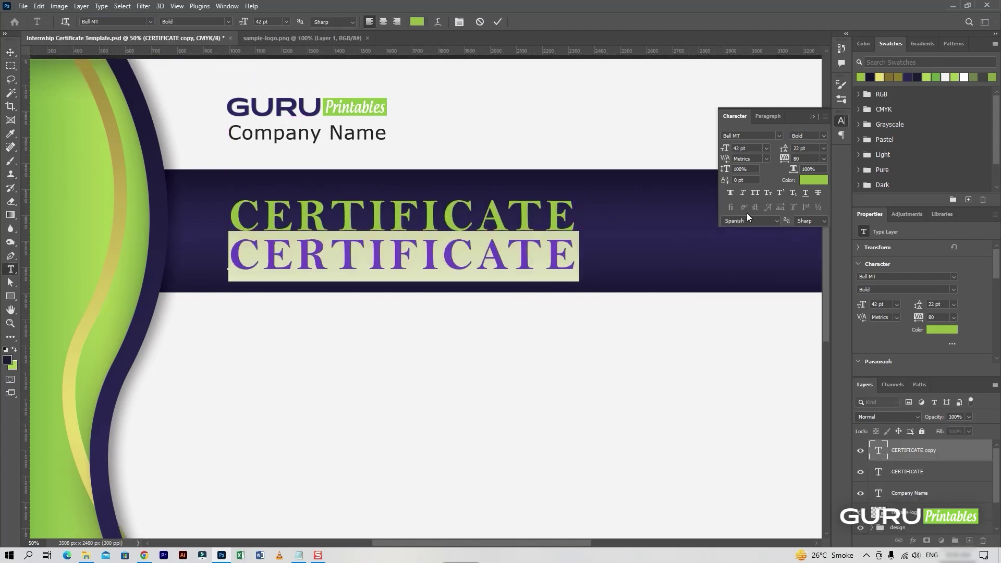
{"action": "type", "text": "OF "}
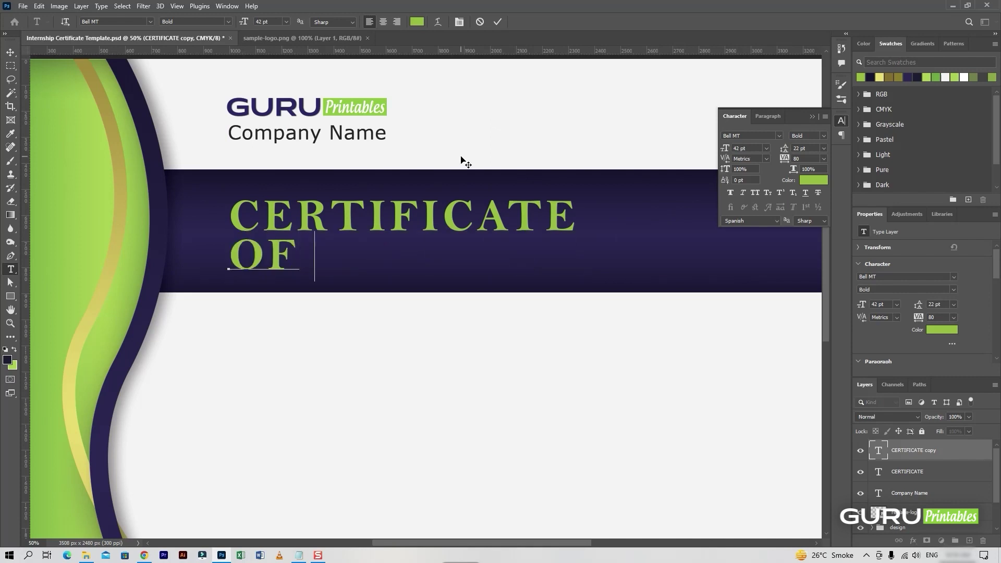
{"action": "type", "text": "INTERNSHIP"}
{"action": "key", "text": "ctrl+a"}
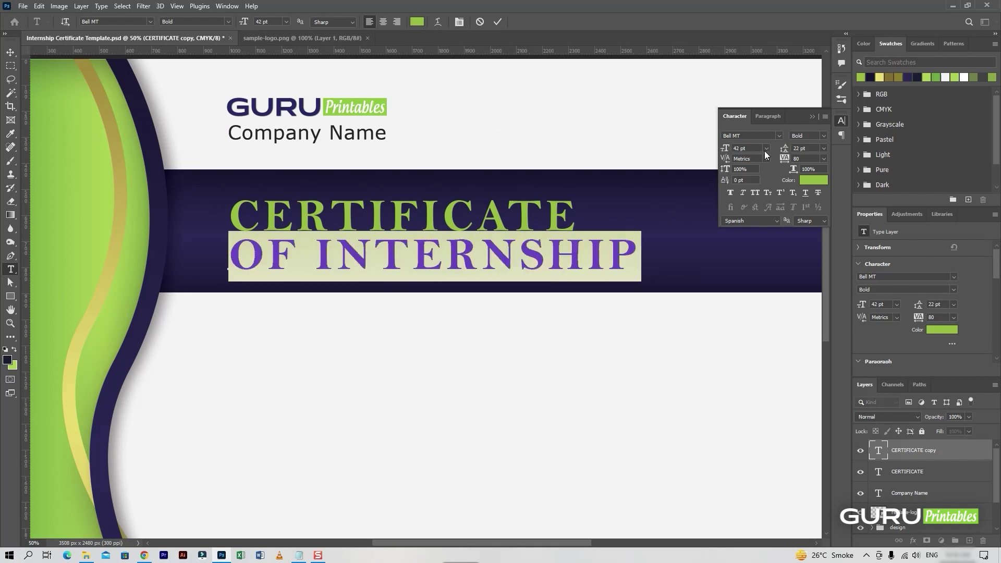
{"action": "left_click_drag", "start_coordinate": [764, 150], "coordinate": [667, 146]}
{"action": "type", "text": "25"}
{"action": "key", "text": "Return"}
{"action": "left_click", "coordinate": [417, 21]}
{"action": "left_click", "coordinate": [609, 354]}
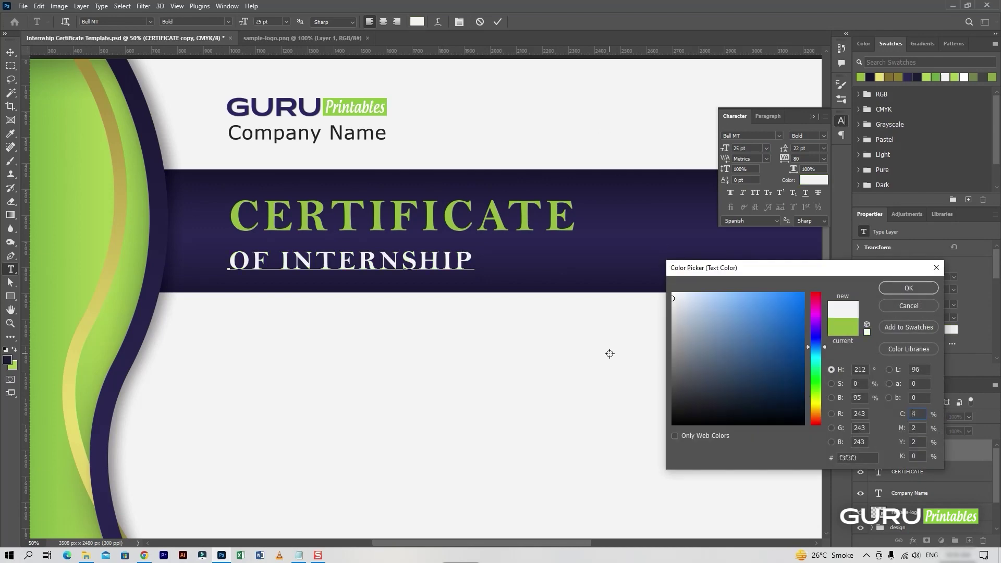
{"action": "left_click", "coordinate": [908, 288]}
{"action": "left_click", "coordinate": [497, 21]}
Tuck OF INTERNSHIP under CERTIFICATE and shift both title lines left onto the guide
{"action": "key", "text": "v"}
{"action": "left_click_drag", "start_coordinate": [451, 267], "coordinate": [449, 255]}
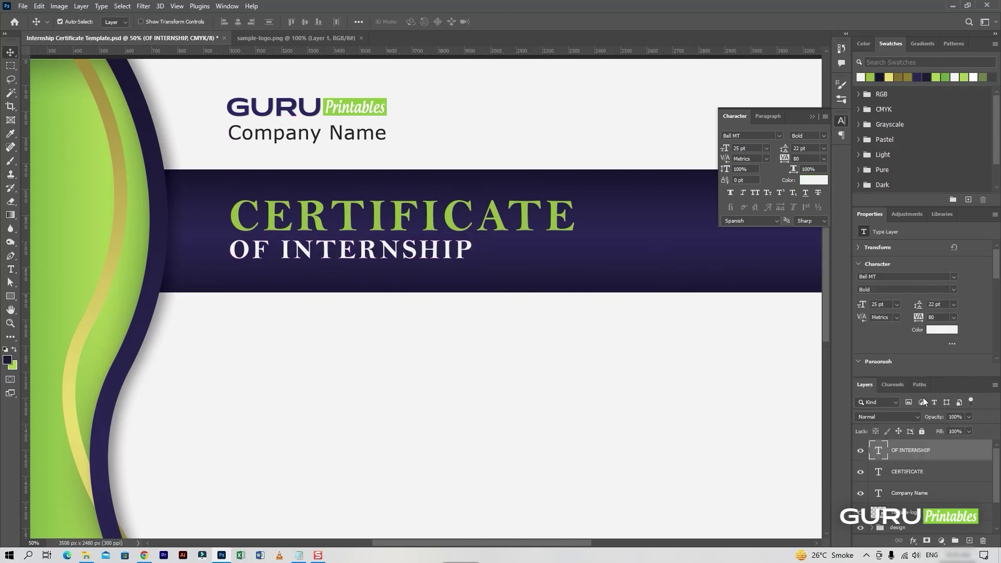
{"action": "left_click", "coordinate": [909, 471], "text": "ctrl"}
{"action": "key", "text": "ctrl+t"}
{"action": "left_click_drag", "start_coordinate": [449, 224], "coordinate": [444, 228]}
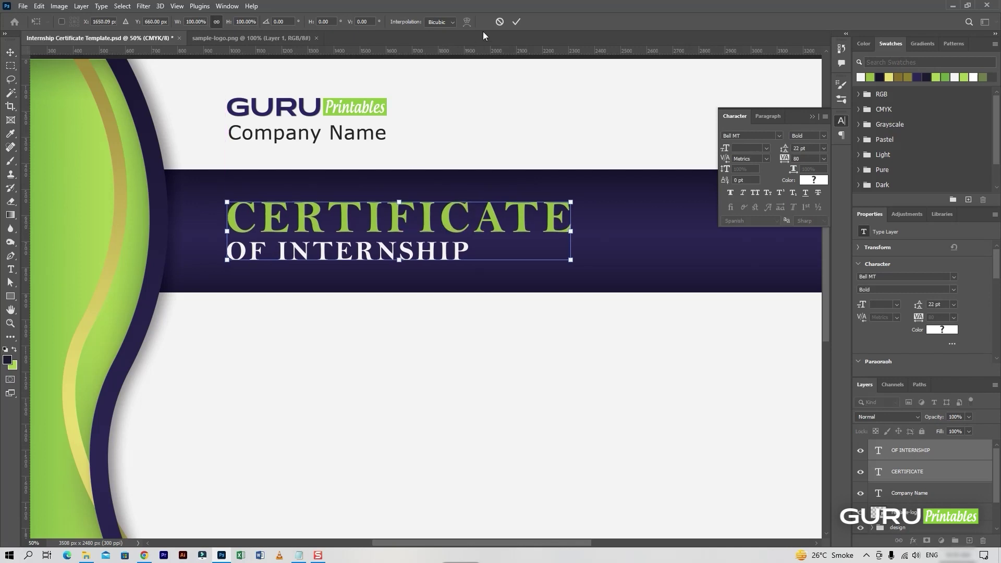
{"action": "key", "text": "Return"}
{"action": "left_click", "coordinate": [489, 286]}
Duplicate OF INTERNSHIP into the blank area below and make the copy near-black
{"action": "scroll", "coordinate": [489, 286], "scroll_direction": "down", "scroll_amount": 1}
{"action": "scroll", "coordinate": [492, 290], "scroll_direction": "down", "scroll_amount": 1}
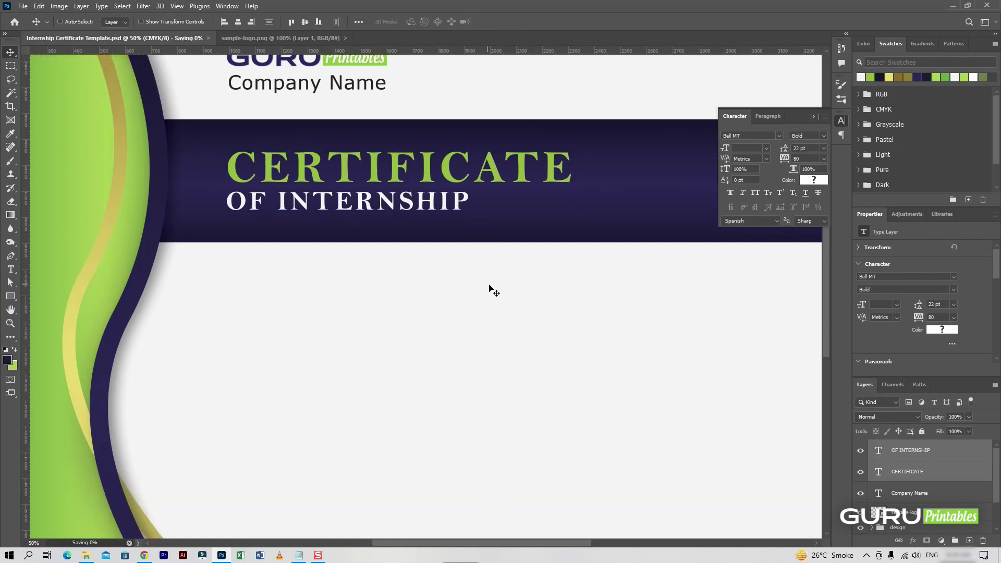
{"action": "left_click", "coordinate": [949, 459]}
{"action": "left_click_drag", "start_coordinate": [455, 210], "coordinate": [455, 297]}
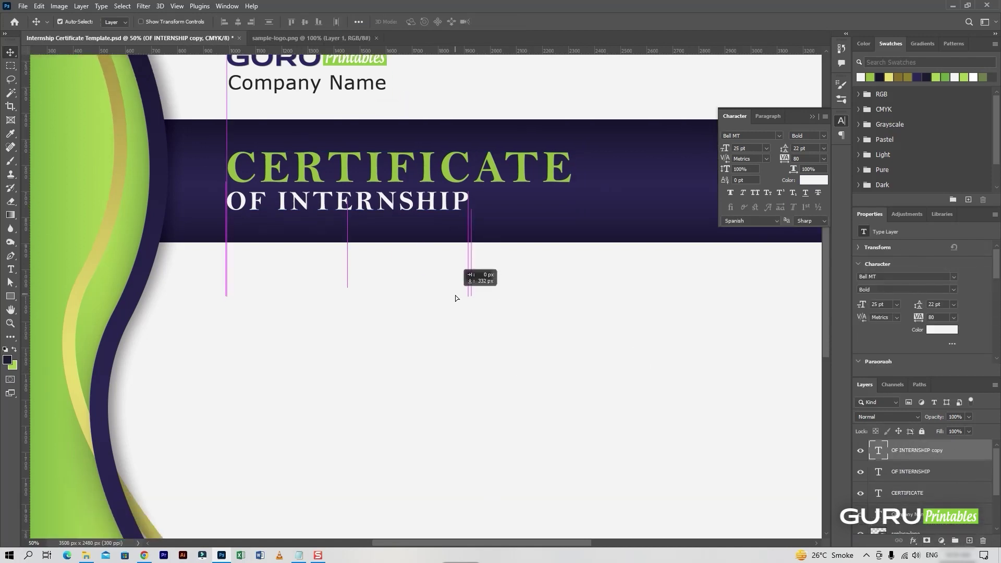
{"action": "double_click", "coordinate": [402, 276]}
{"action": "left_click", "coordinate": [416, 21]}
{"action": "left_click_drag", "start_coordinate": [678, 411], "coordinate": [624, 407]}
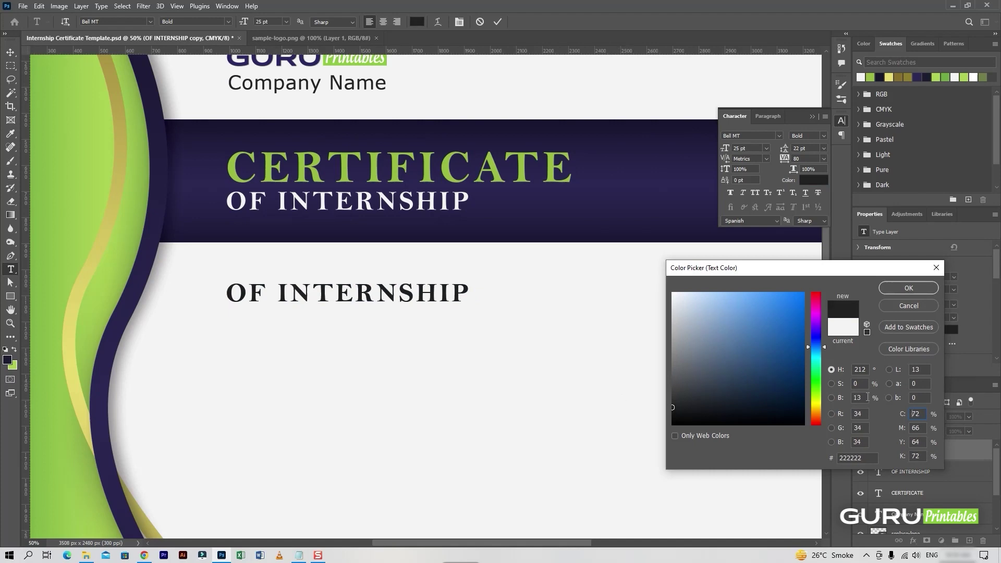
{"action": "left_click", "coordinate": [908, 288]}
Select the THIS CERTIFICATE IS PROUDLY PRESENTED TO sentence from Text.txt
{"action": "left_click", "coordinate": [299, 555]}
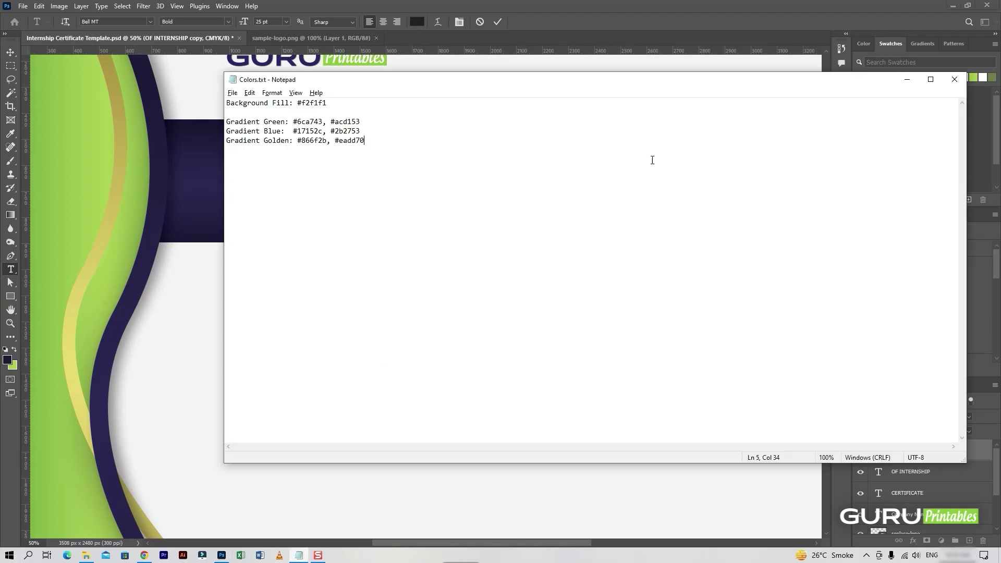
{"action": "left_click", "coordinate": [954, 80]}
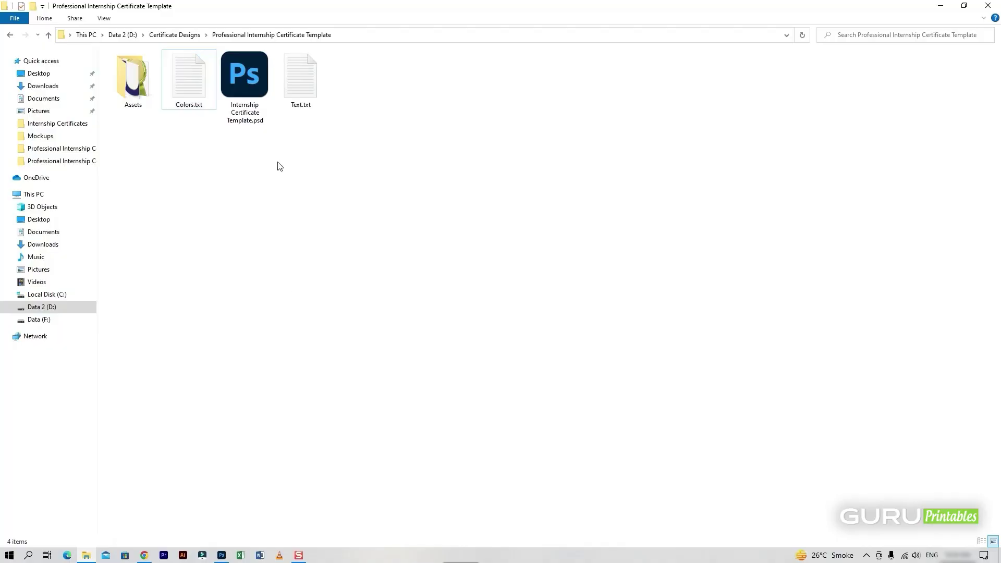
{"action": "double_click", "coordinate": [300, 78]}
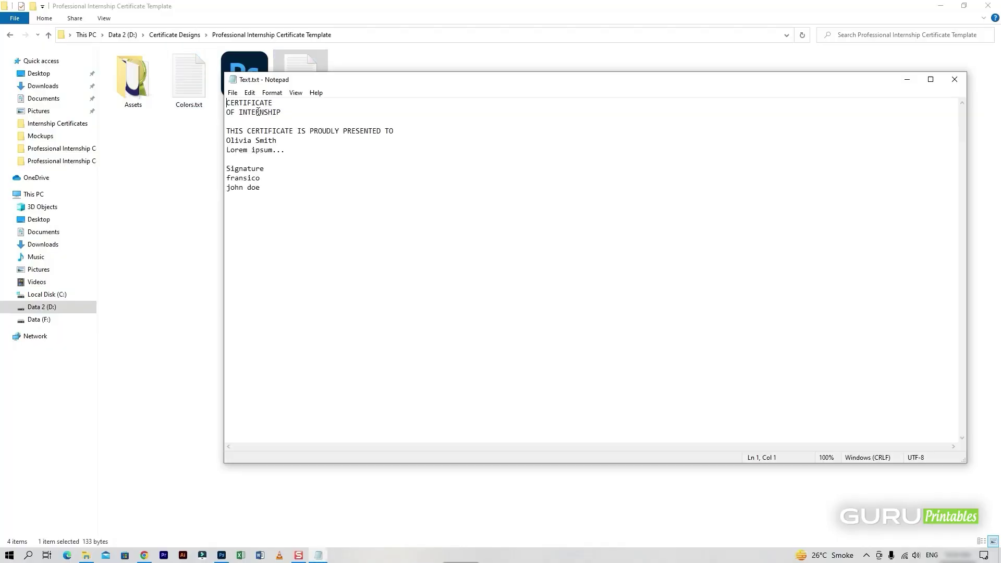
{"action": "left_click_drag", "start_coordinate": [397, 128], "coordinate": [229, 130]}
{"action": "key", "text": "ctrl+c"}
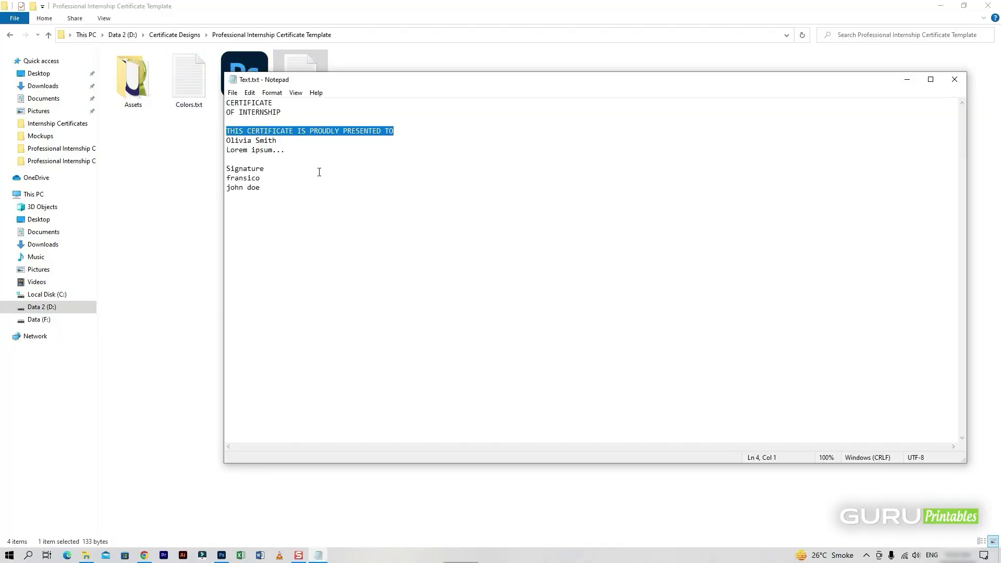
{"action": "left_click", "coordinate": [222, 555]}
Paste THIS CERTIFICATE IS PROUDLY PRESENTED TO into the dark line, styled Regular at 15 pt
{"action": "key", "text": "ctrl+v"}
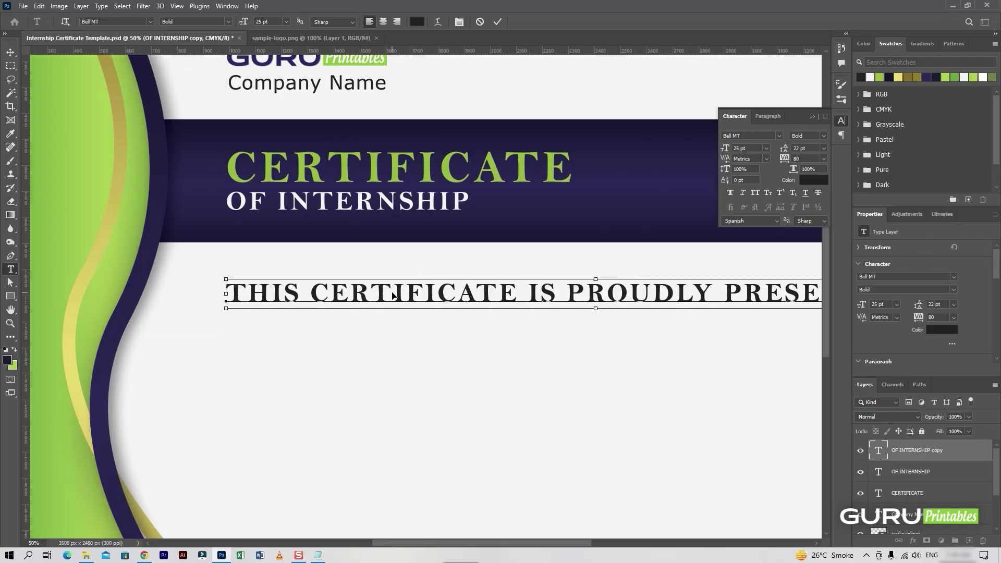
{"action": "left_click", "coordinate": [196, 22]}
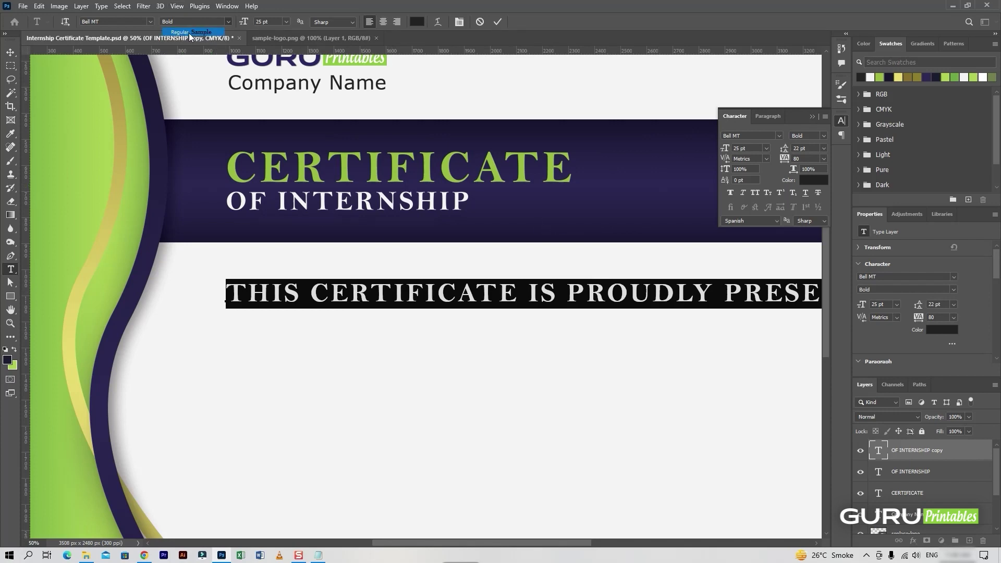
{"action": "left_click", "coordinate": [191, 35]}
{"action": "type", "text": "15"}
{"action": "key", "text": "Return"}
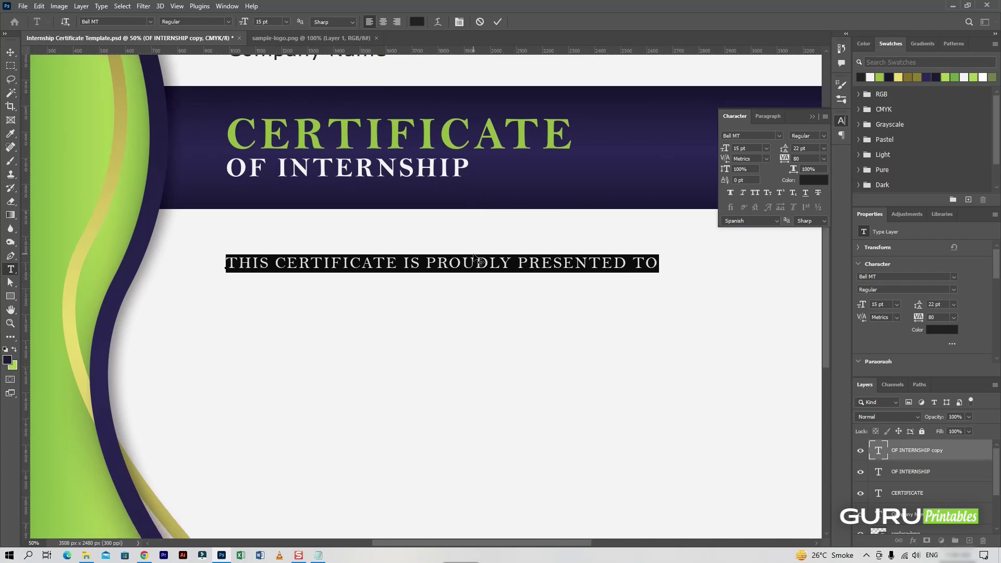
{"action": "left_click", "coordinate": [498, 22]}
{"action": "key", "text": "v"}
{"action": "key", "text": "ctrl+minus"}
{"action": "key", "text": "ctrl+minus"}
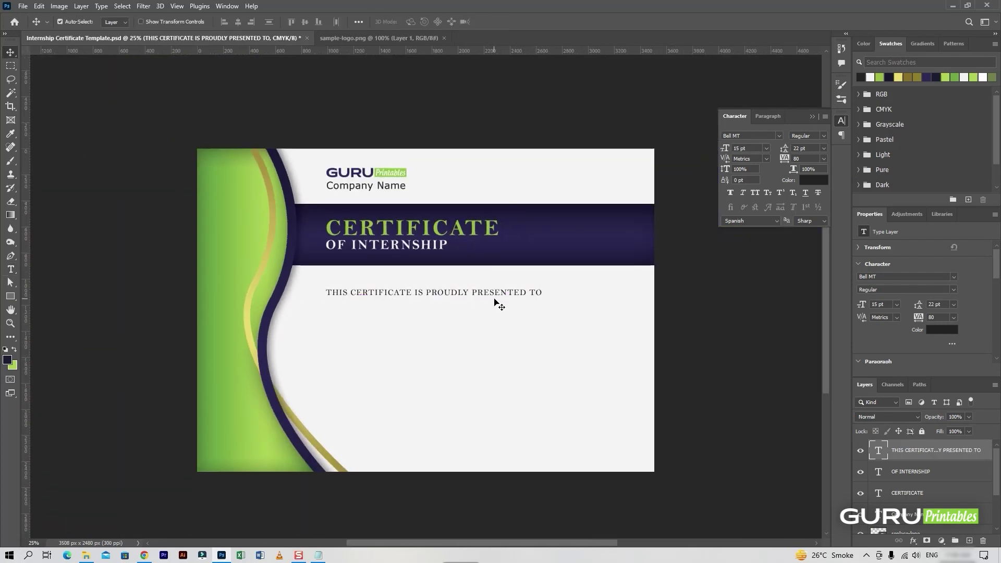
{"action": "key", "text": "ctrl+plus"}
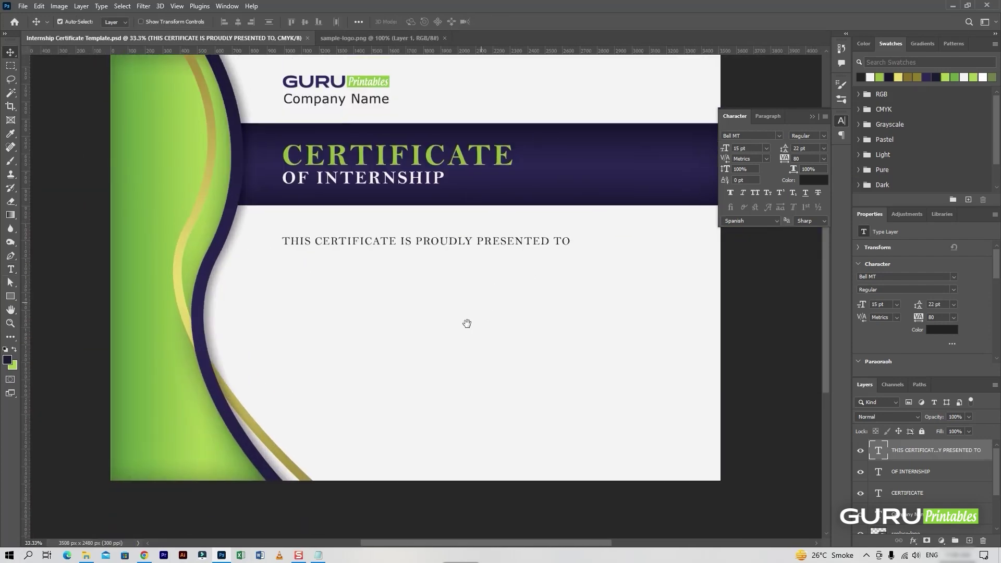
Duplicate CERTIFICATE below the presented-to line and move the copy to the top of the layers
{"action": "left_click", "coordinate": [465, 192]}
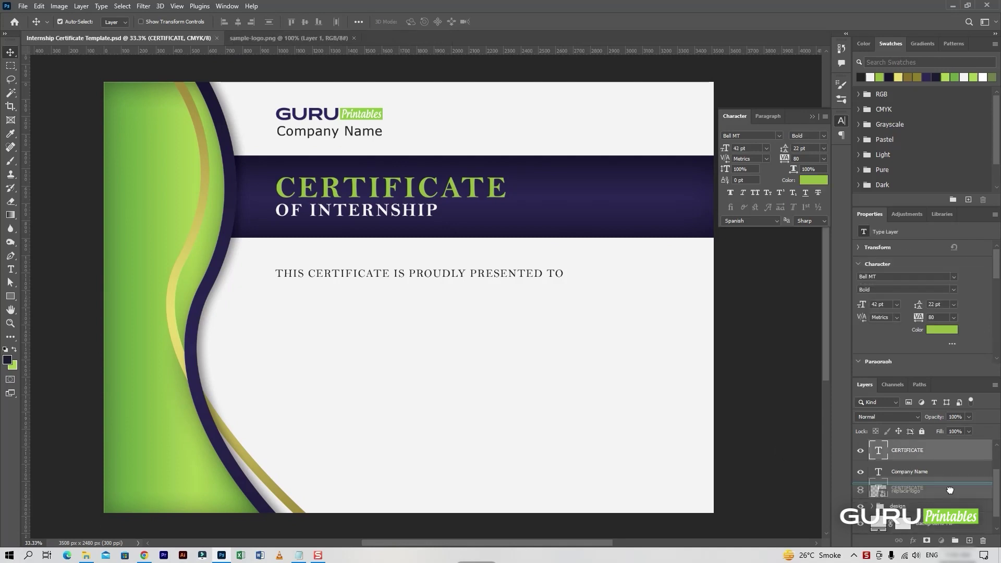
{"action": "key", "text": "ctrl+j"}
{"action": "left_click_drag", "start_coordinate": [465, 192], "coordinate": [465, 312]}
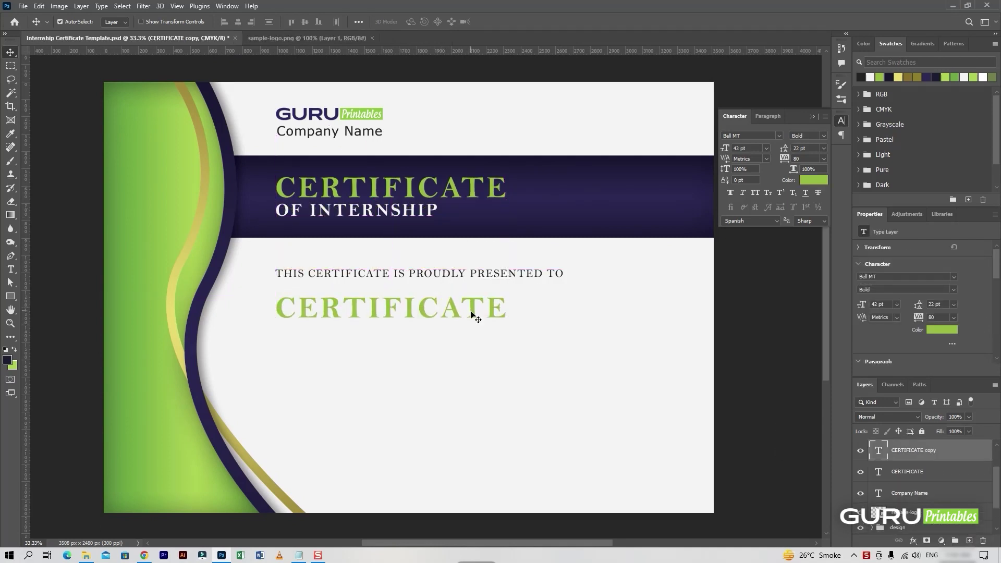
{"action": "mouse_move", "coordinate": [963, 456]}
{"action": "left_mouse_down"}
{"action": "mouse_move", "coordinate": [965, 371]}
{"action": "mouse_move", "coordinate": [964, 440]}
{"action": "left_mouse_up"}
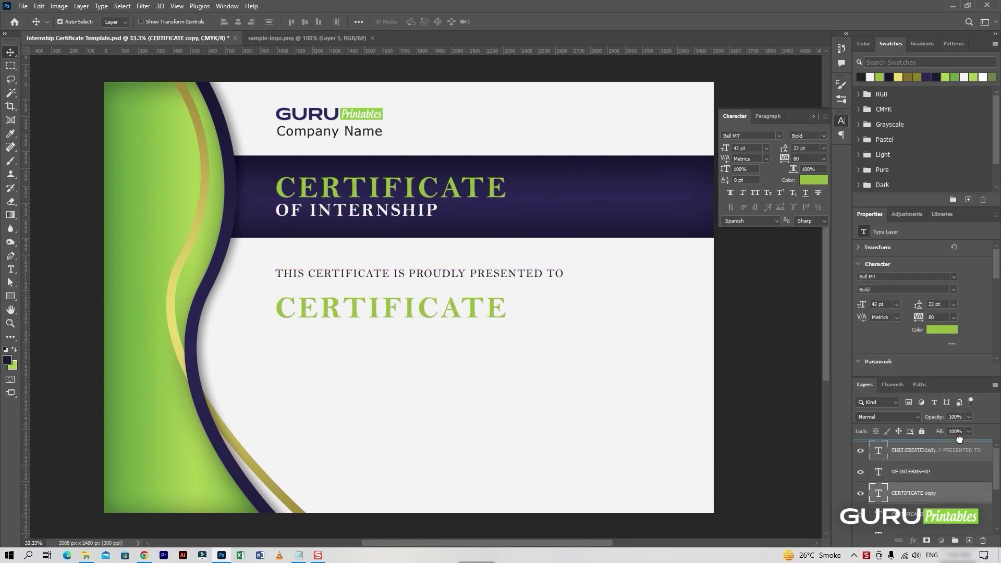
Replace the copy's text with the recipient's name in Beautiful People Personal Use script
{"action": "key", "text": "t"}
{"action": "double_click", "coordinate": [483, 298]}
{"action": "type", "text": "Oliv"}
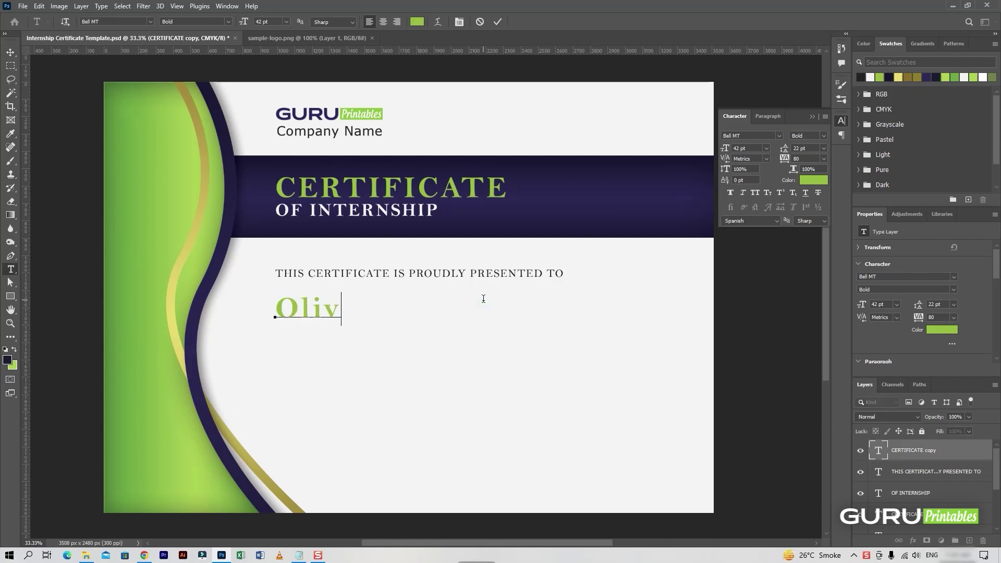
{"action": "type", "text": "ia Smith"}
{"action": "key", "text": "ctrl+a"}
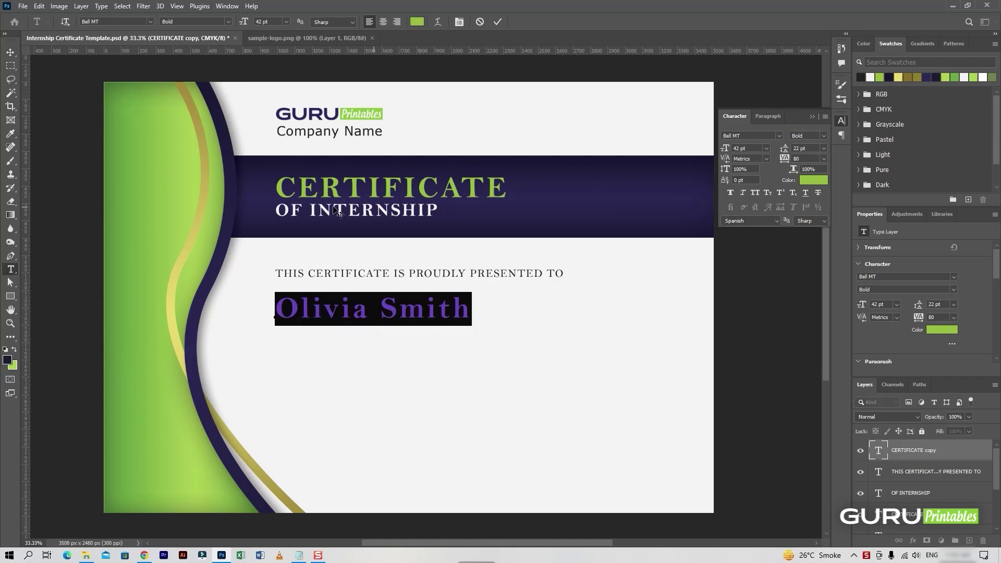
{"action": "left_click", "coordinate": [111, 22]}
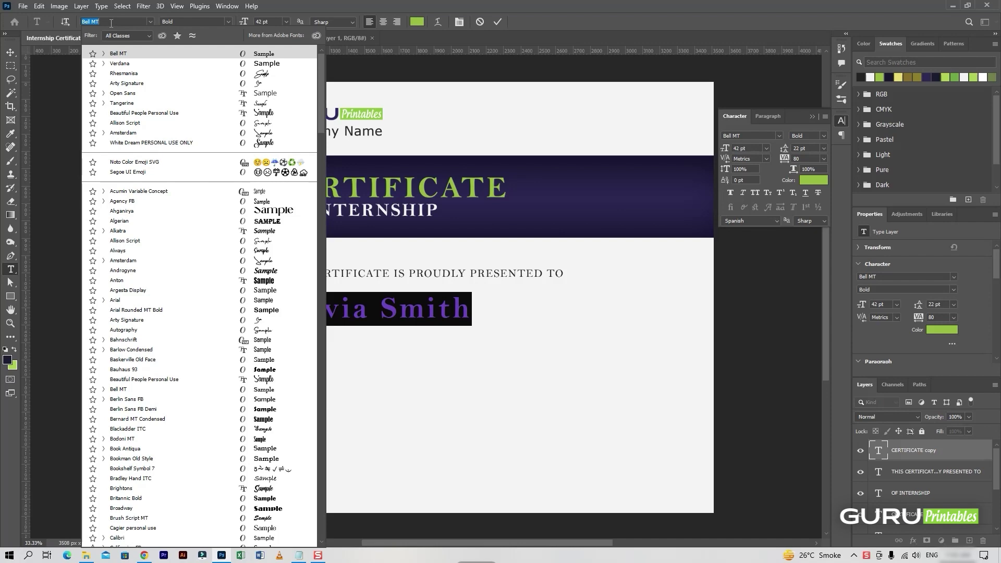
{"action": "type", "text": "Beautiful"}
{"action": "key", "text": "Return"}
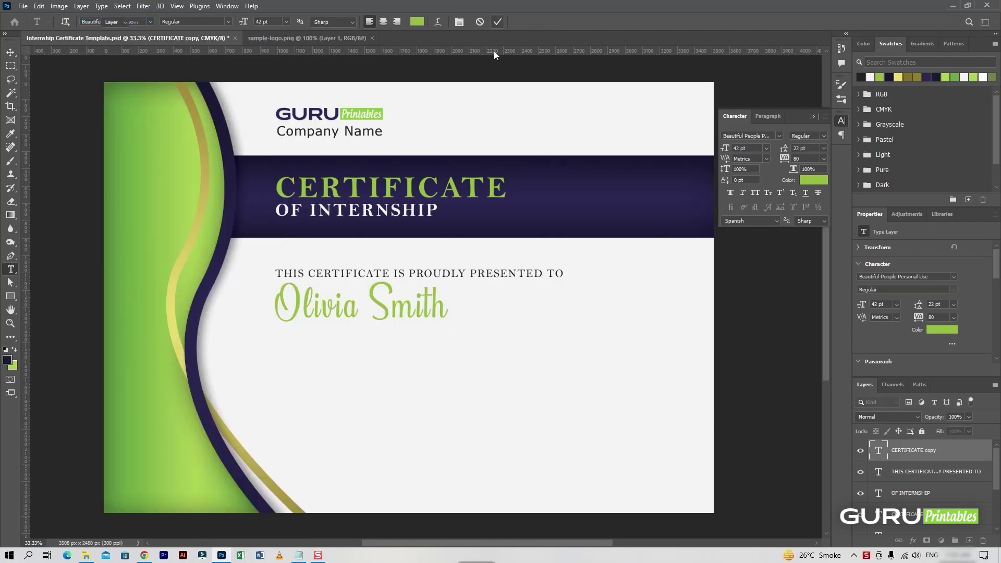
{"action": "left_click_drag", "start_coordinate": [412, 316], "coordinate": [413, 324]}
{"action": "key", "text": "ctrl+Return"}
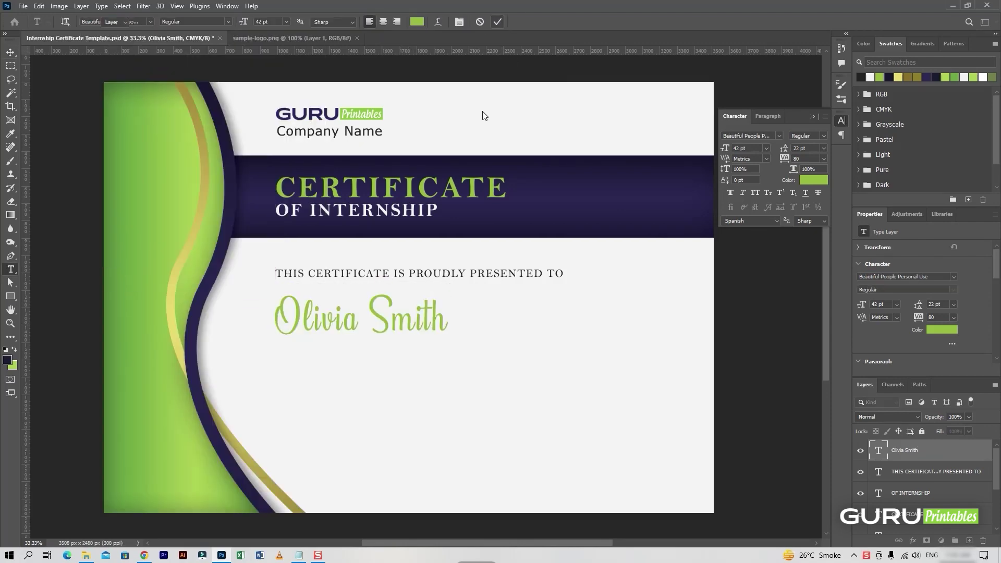
{"action": "key", "text": "v"}
{"action": "left_click", "coordinate": [156, 261]}
Copy the green shape's layer style onto the name and keep its gradient overlay
{"action": "right_click", "coordinate": [960, 530]}
{"action": "key", "text": "Escape"}
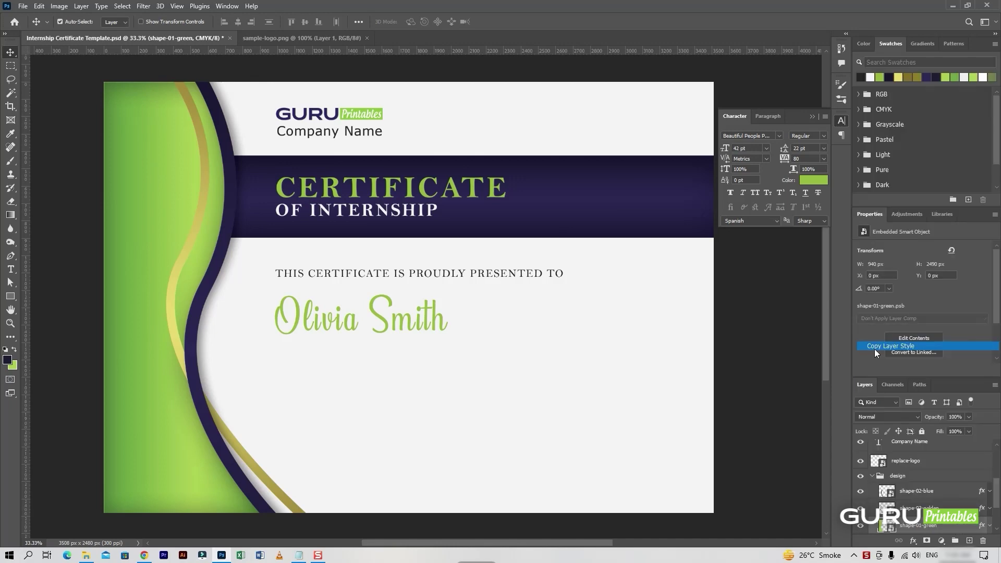
{"action": "left_click", "coordinate": [414, 323]}
{"action": "right_click", "coordinate": [945, 426]}
{"action": "left_click", "coordinate": [842, 432]}
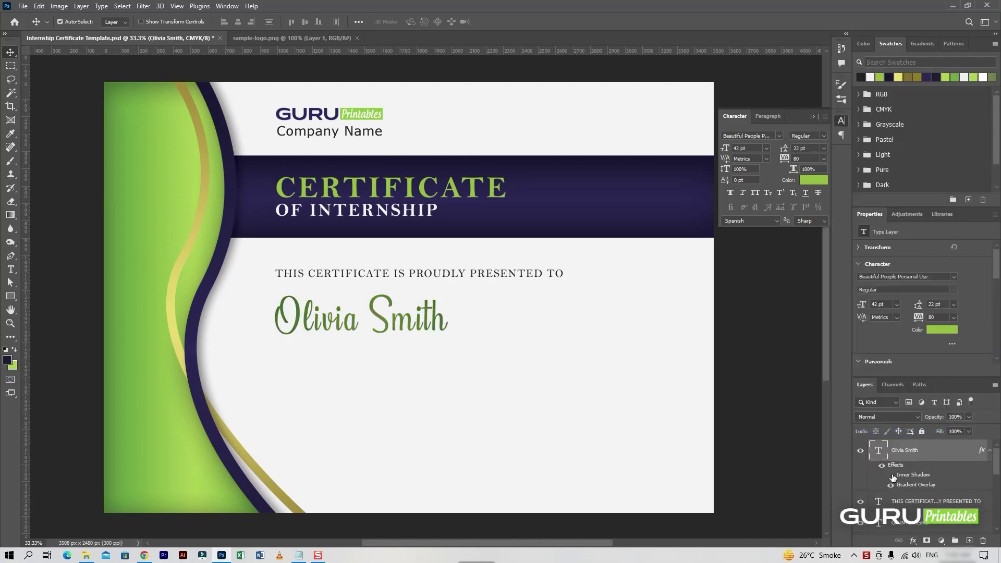
{"action": "key", "text": "ctrl+z"}
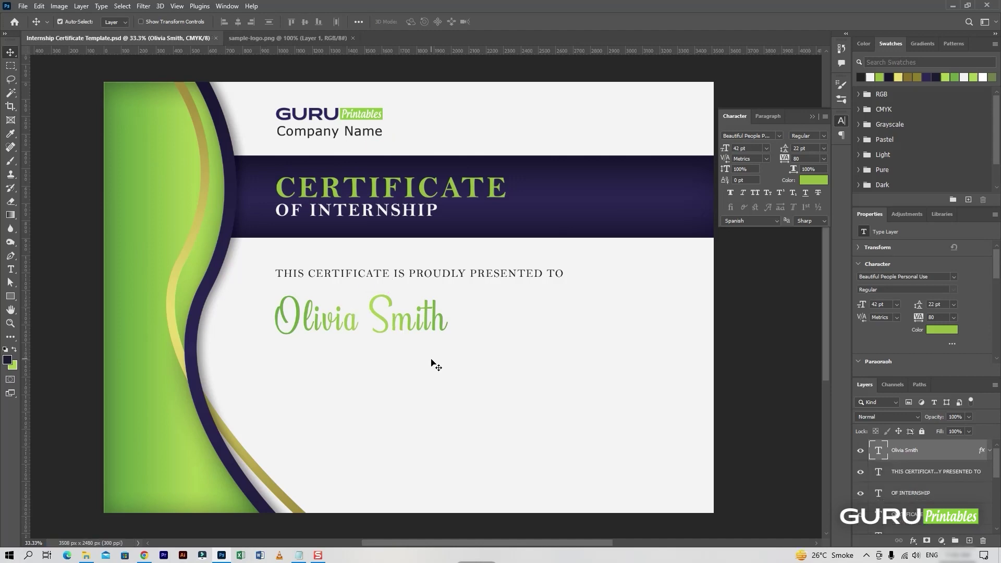
{"action": "right_click", "coordinate": [941, 471]}
{"action": "left_click", "coordinate": [833, 73]}
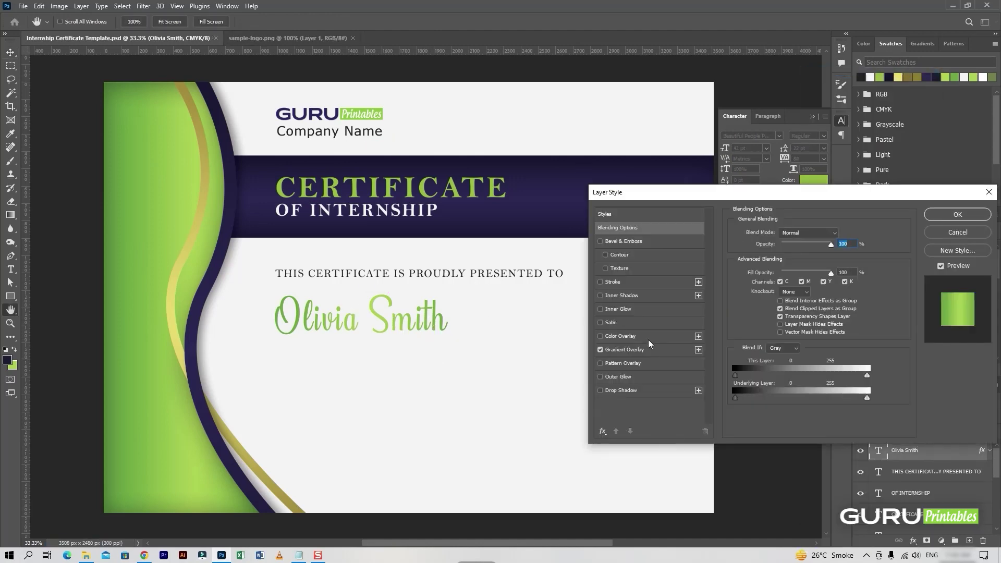
{"action": "left_click", "coordinate": [625, 349]}
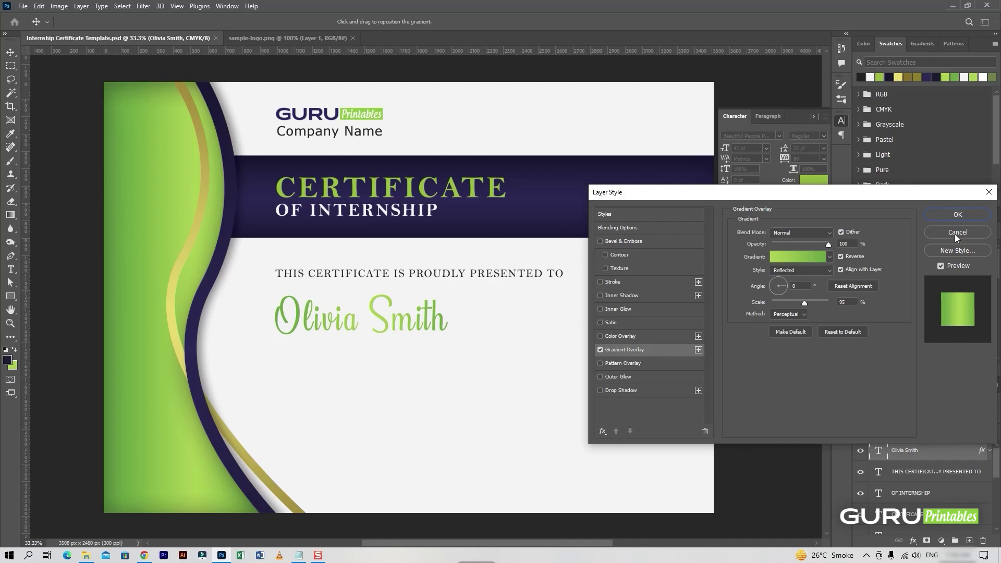
{"action": "left_click", "coordinate": [952, 218]}
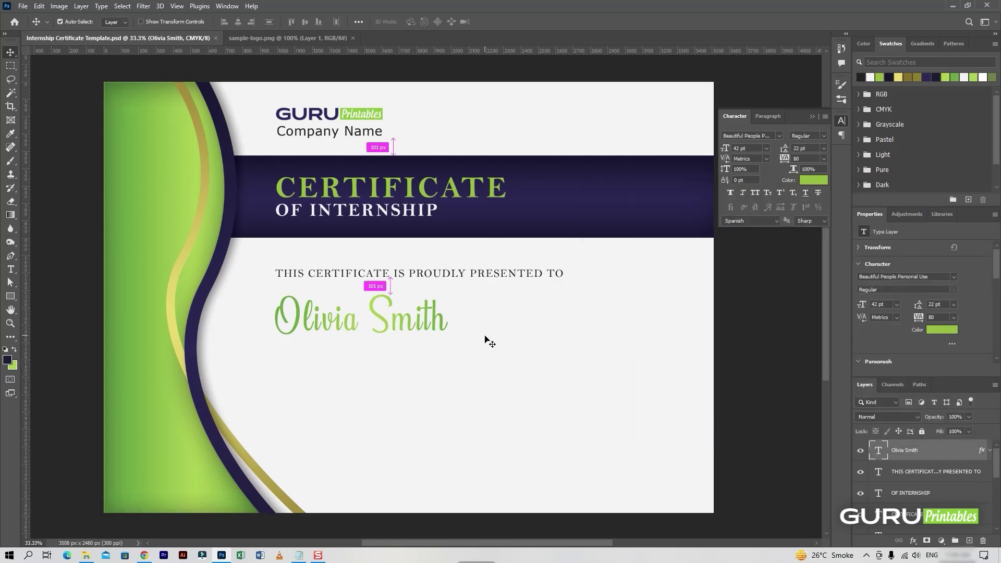
Add a new empty layer above the name and start renaming it
{"action": "left_click", "coordinate": [968, 541]}
{"action": "double_click", "coordinate": [899, 448]}
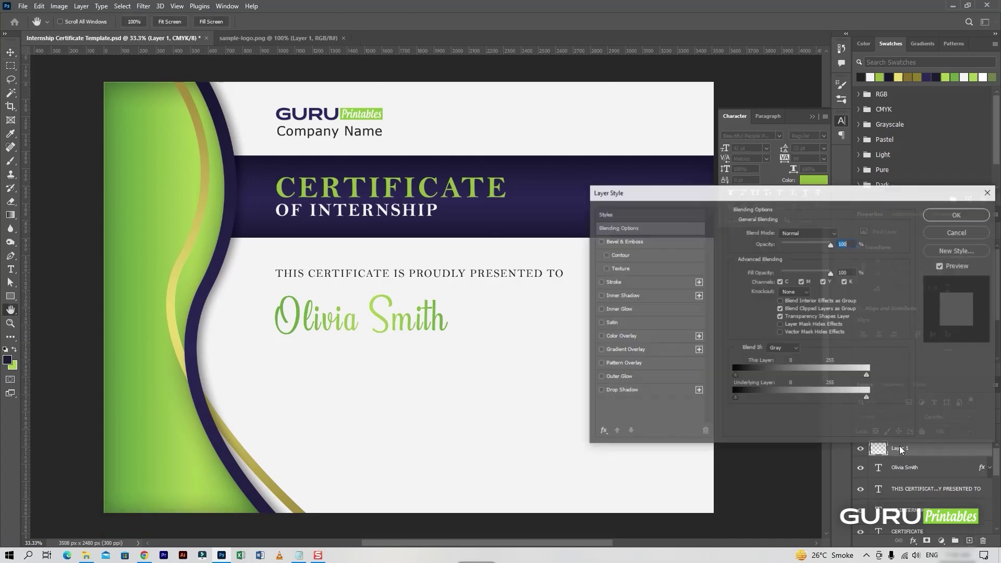
{"action": "left_click", "coordinate": [960, 233]}
{"action": "double_click", "coordinate": [900, 448]}
{"action": "type", "text": "dotted-l"}
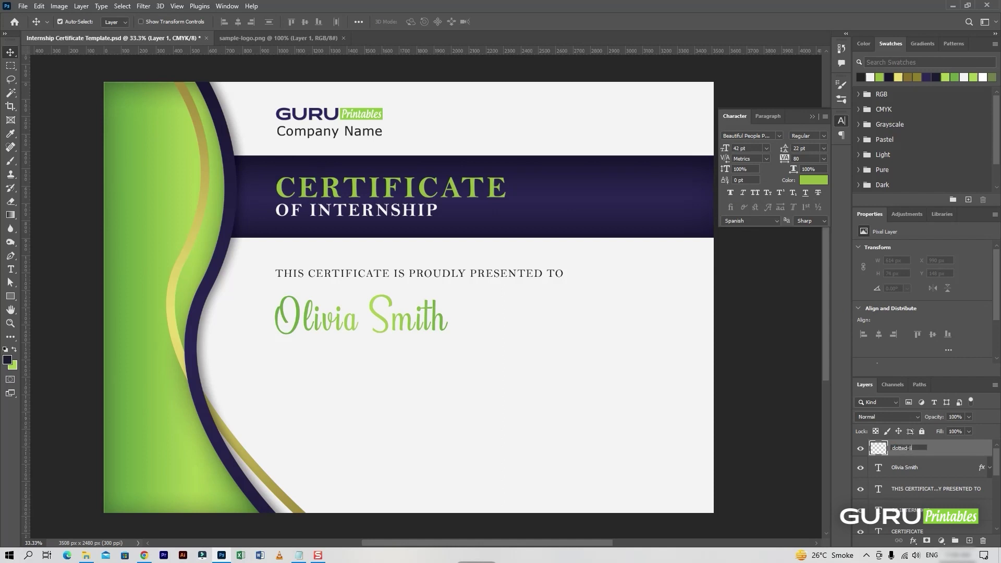
Name the new layer dotted-line and save the certificate
{"action": "type", "text": "ne"}
{"action": "key", "text": "Return"}
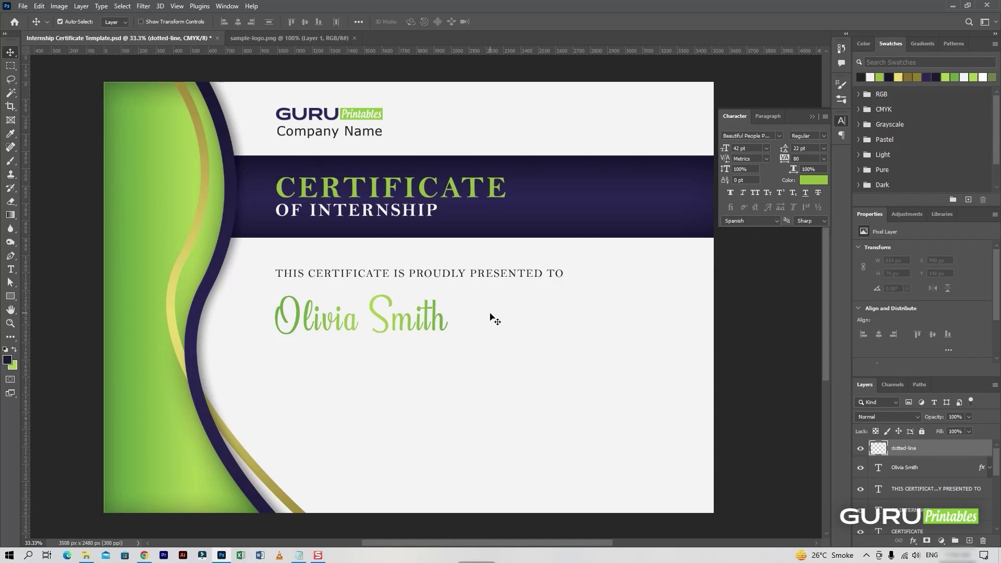
{"action": "key", "text": "ctrl+plus"}
{"action": "scroll", "coordinate": [446, 316], "scroll_direction": "down", "scroll_amount": 1}
{"action": "key", "text": "ctrl+s"}
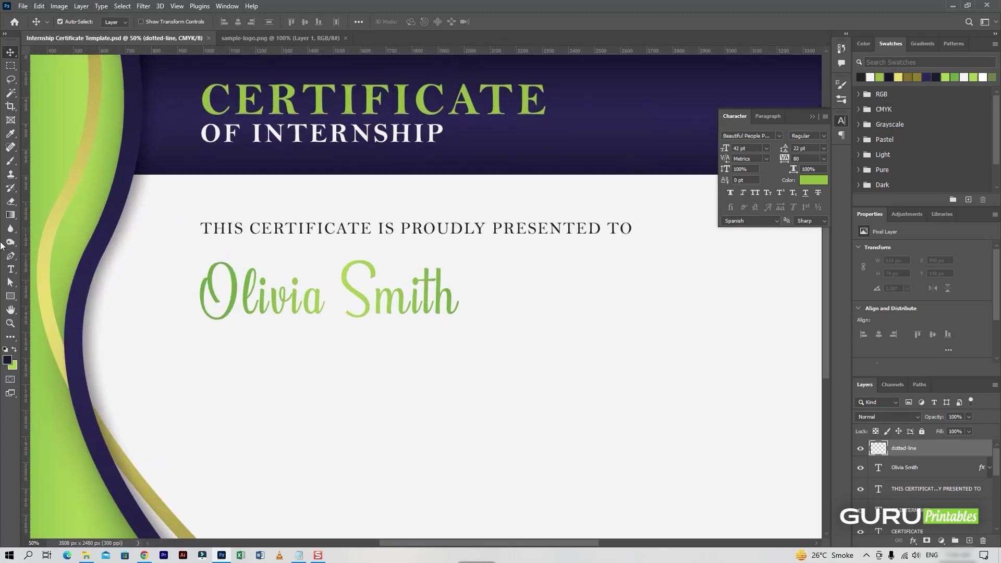
Set the Line Tool to no fill with a black stroke
{"action": "right_click", "coordinate": [12, 299]}
{"action": "left_click", "coordinate": [52, 335]}
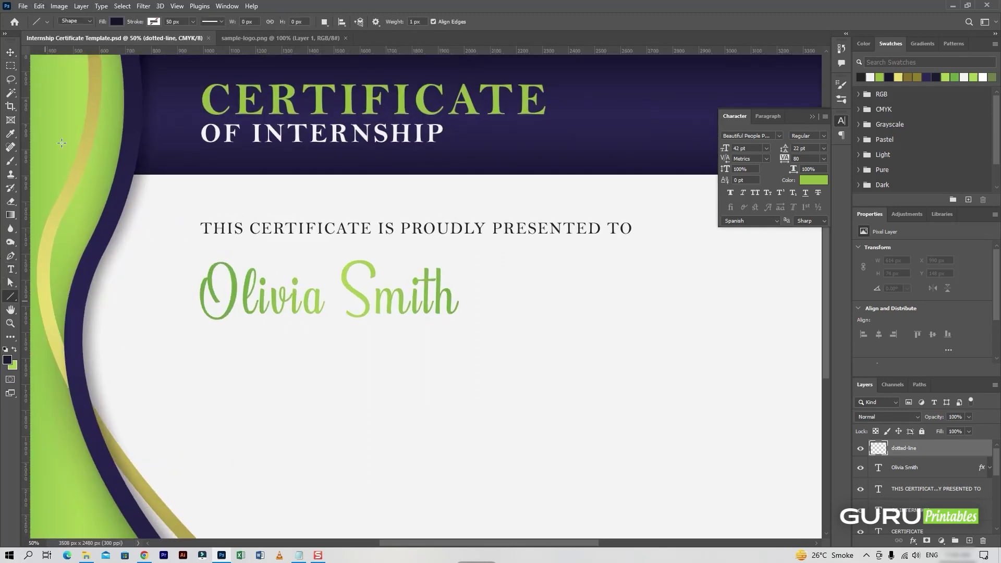
{"action": "left_click", "coordinate": [115, 21]}
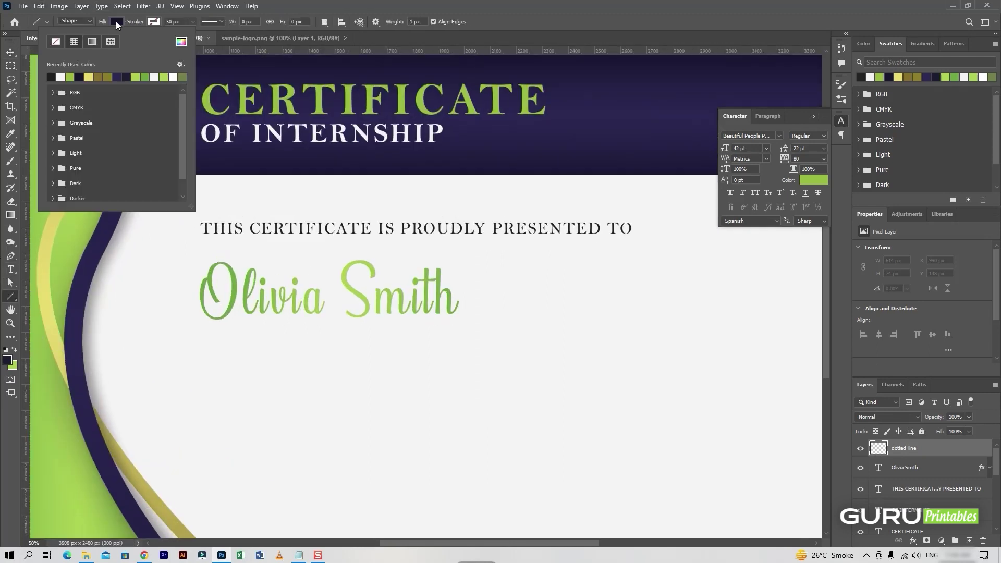
{"action": "left_click", "coordinate": [54, 76]}
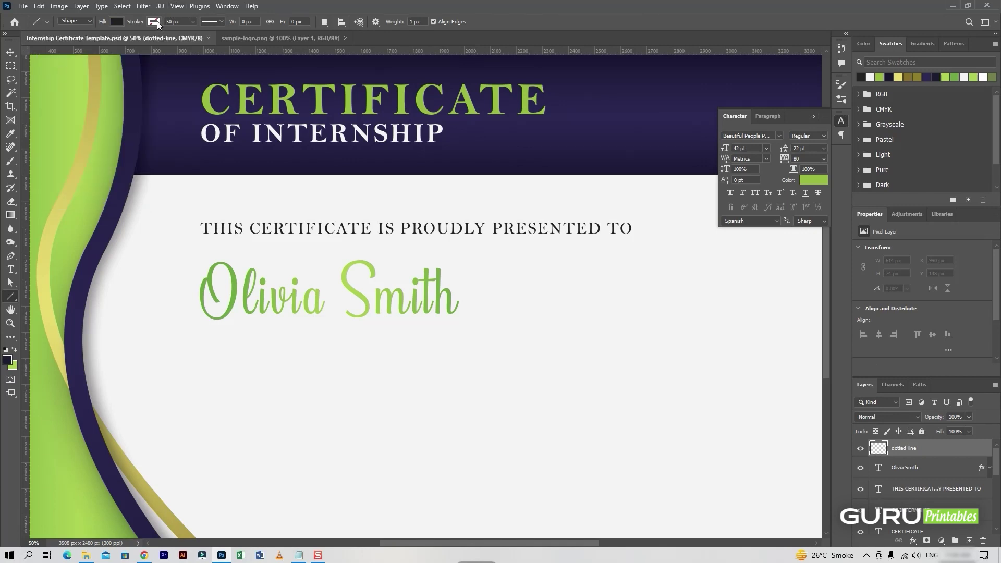
{"action": "left_click", "coordinate": [116, 21]}
{"action": "left_click", "coordinate": [54, 45]}
{"action": "left_click", "coordinate": [153, 21]}
{"action": "left_click", "coordinate": [93, 71]}
Give the line a dashed stroke with gap 4 and a 4 px width
{"action": "left_click", "coordinate": [212, 20]}
{"action": "left_click", "coordinate": [209, 71]}
{"action": "left_click", "coordinate": [212, 147]}
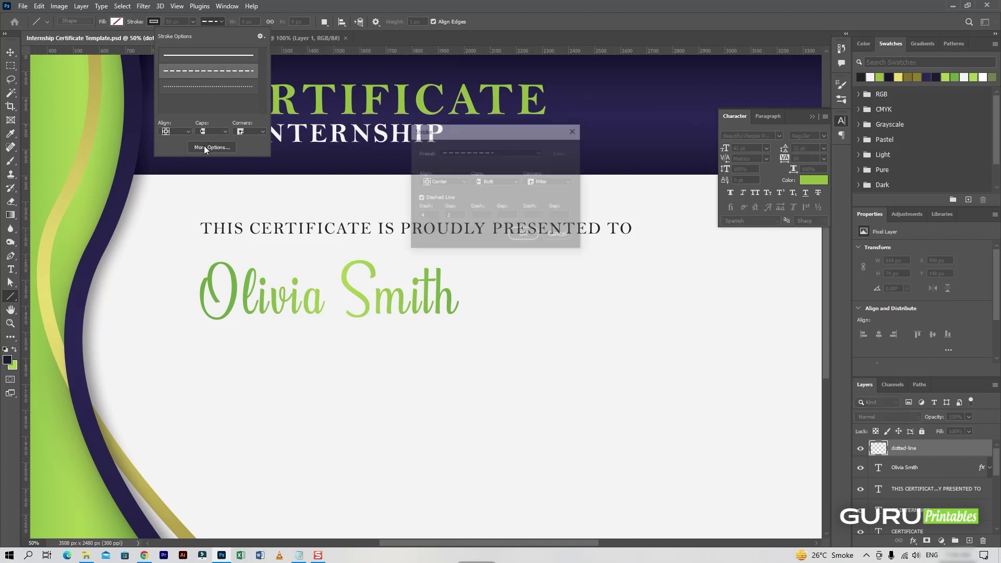
{"action": "type", "text": "4"}
{"action": "key", "text": "Return"}
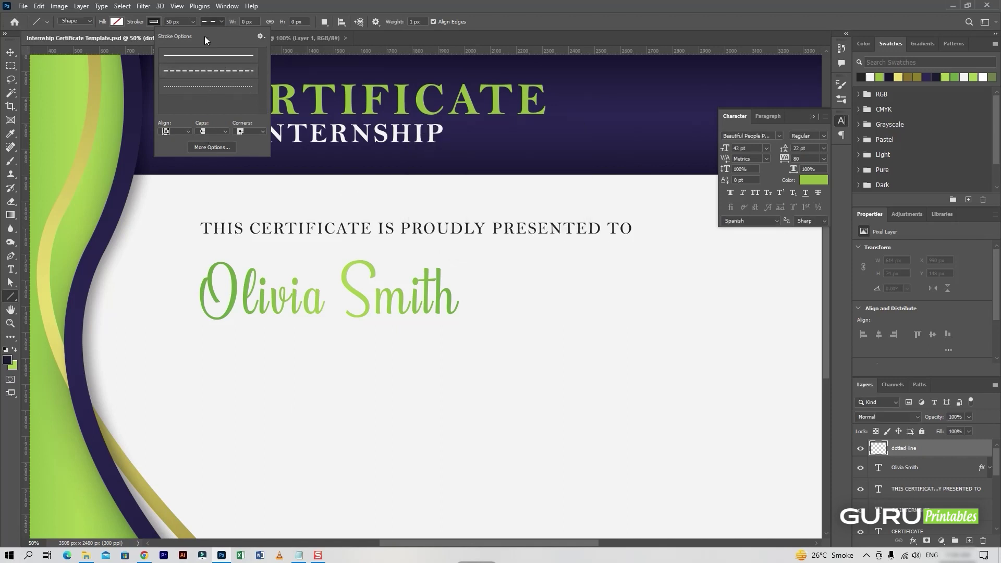
{"action": "left_click", "coordinate": [172, 21]}
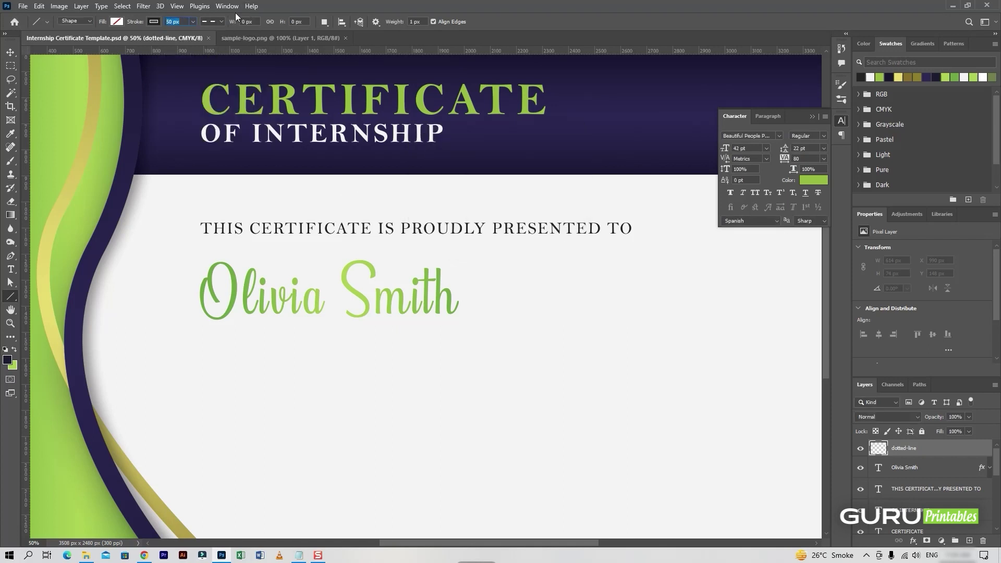
{"action": "type", "text": "4"}
{"action": "key", "text": "Return"}
Draw a trial dashed line under Olivia Smith, nudge it up, then undo it
{"action": "left_click_drag", "start_coordinate": [201, 343], "coordinate": [530, 344]}
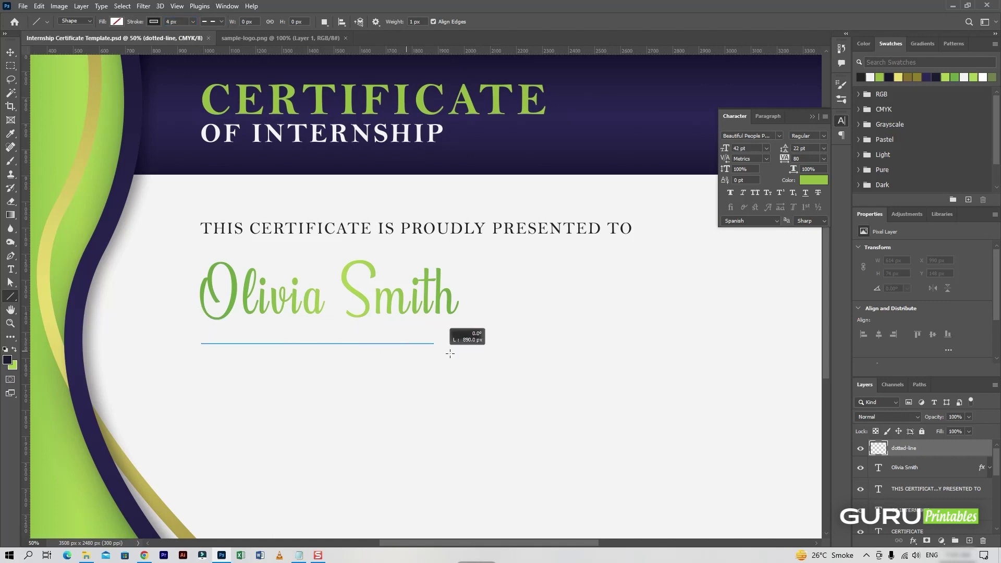
{"action": "key", "text": "v"}
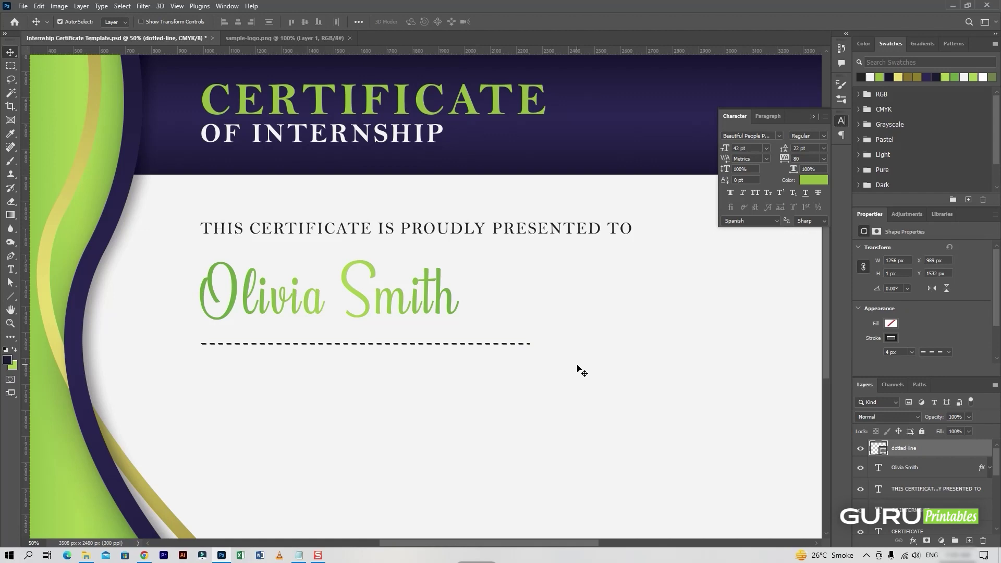
{"action": "key", "text": "Up"}
{"action": "key", "text": "Up"}
{"action": "key", "text": "Up"}
{"action": "key", "text": "ctrl+minus"}
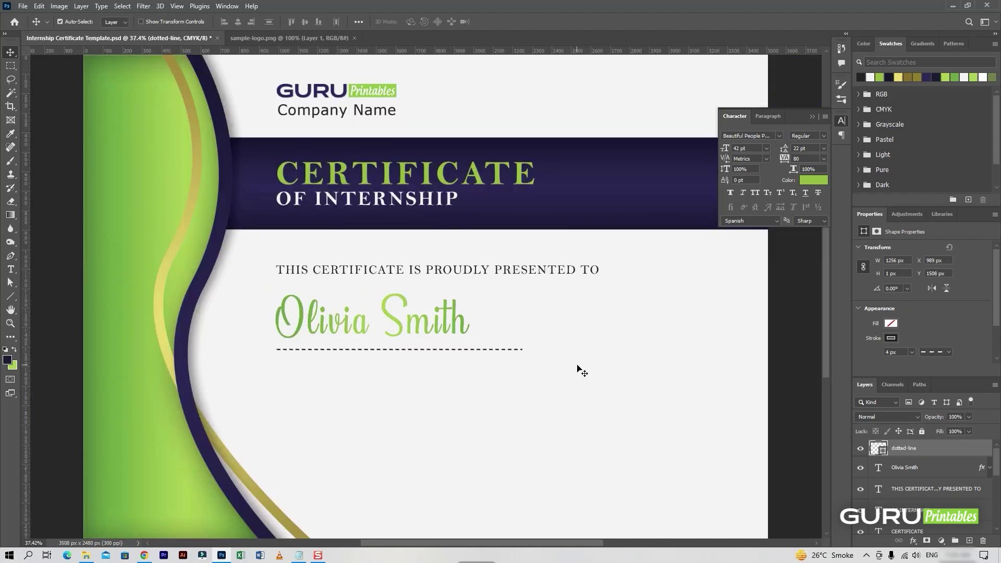
{"action": "key", "text": "ctrl+z"}
{"action": "key", "text": "ctrl+z"}
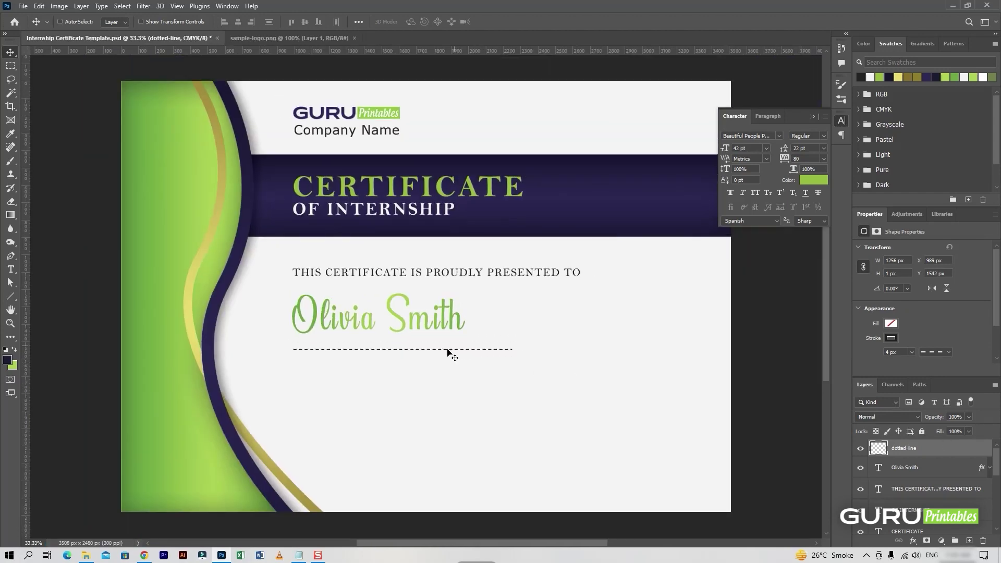
Redraw a shorter dashed line under the name, then undo it again
{"action": "key", "text": "u"}
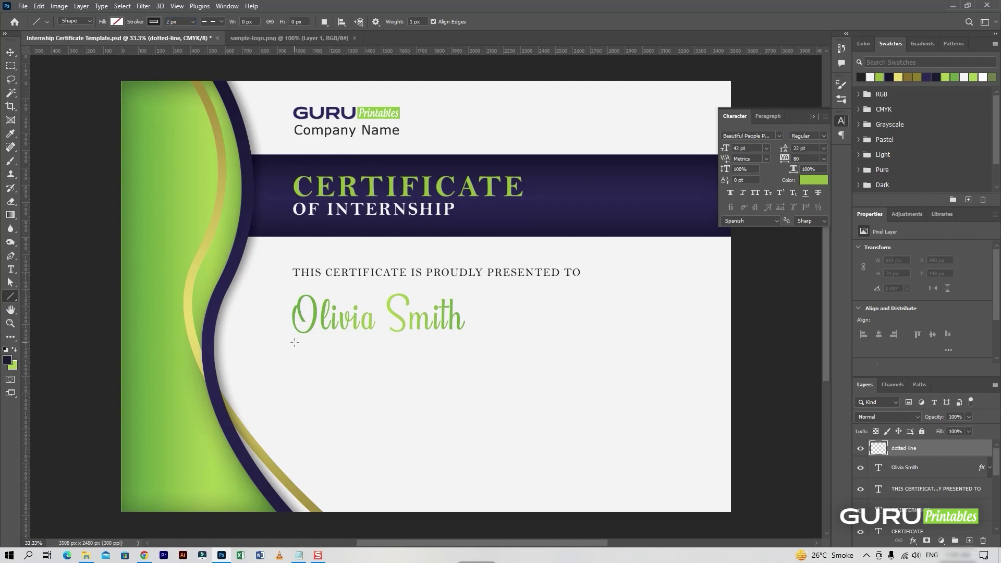
{"action": "left_click_drag", "start_coordinate": [294, 342], "coordinate": [503, 342]}
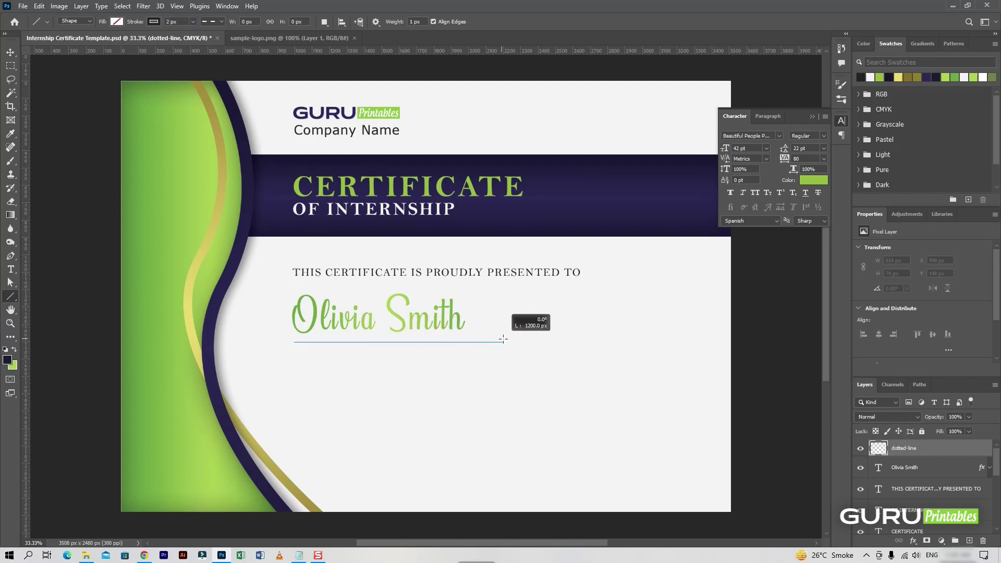
{"action": "key", "text": "v"}
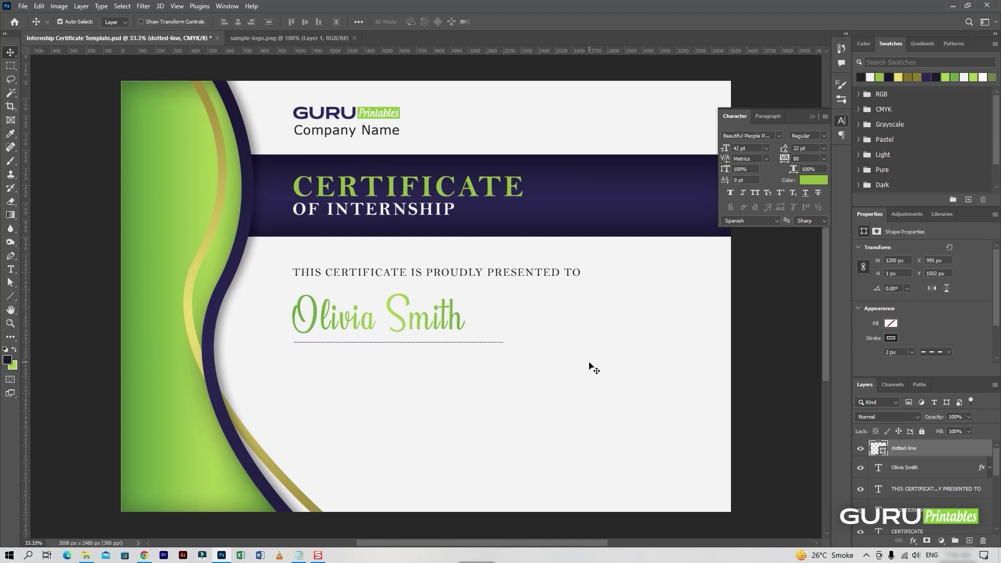
{"action": "key", "text": "ctrl+z"}
Recheck the dashed stroke settings, draw a trial line under the name, and undo it
{"action": "left_click", "coordinate": [10, 296]}
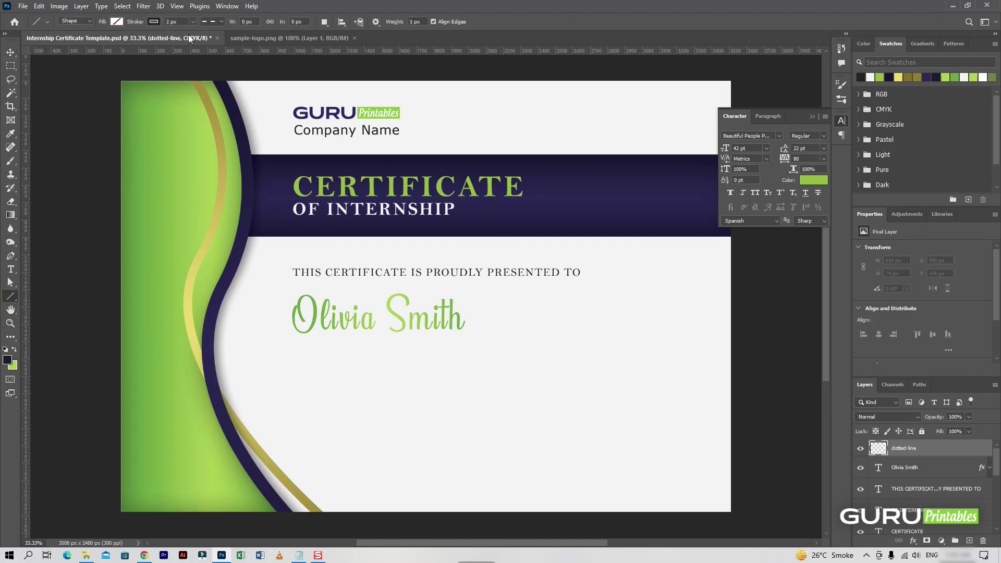
{"action": "left_click", "coordinate": [212, 21]}
{"action": "left_click", "coordinate": [212, 147]}
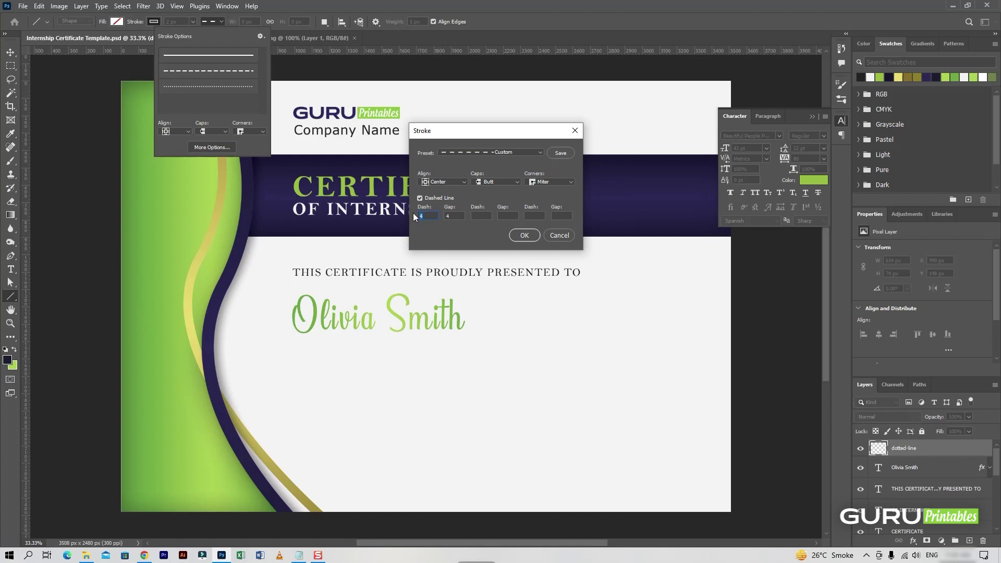
{"action": "key", "text": "Return"}
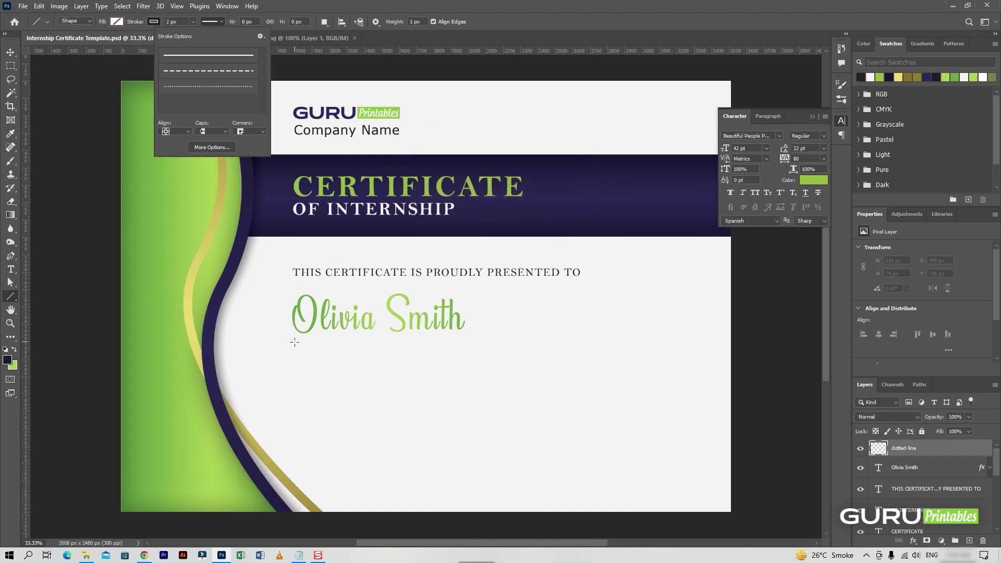
{"action": "left_click_drag", "start_coordinate": [292, 340], "coordinate": [526, 340]}
{"action": "key", "text": "v"}
{"action": "key", "text": "ctrl+z"}
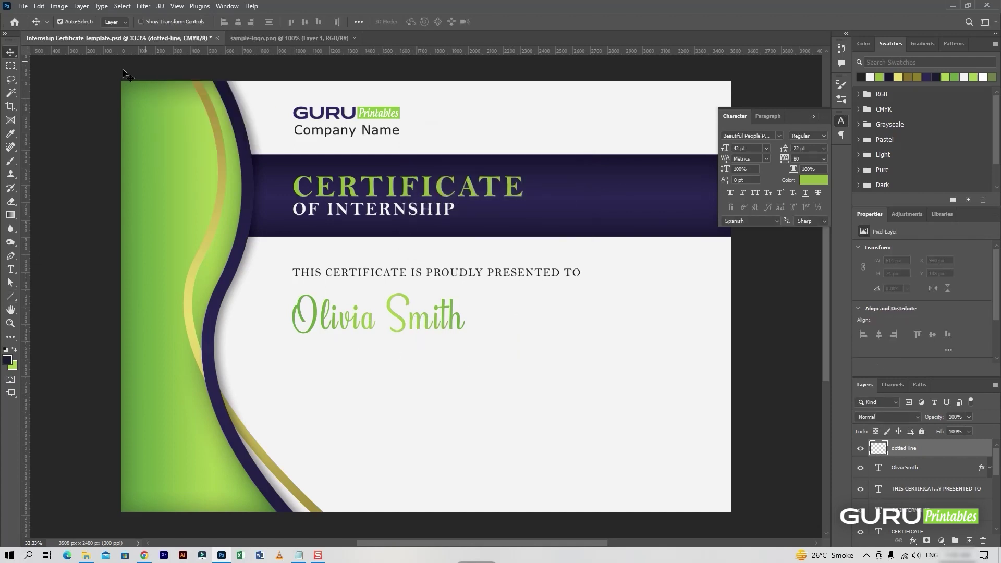
Switch to the dotted stroke style and test a dotted line under the name
{"action": "key", "text": "u"}
{"action": "left_click", "coordinate": [212, 21]}
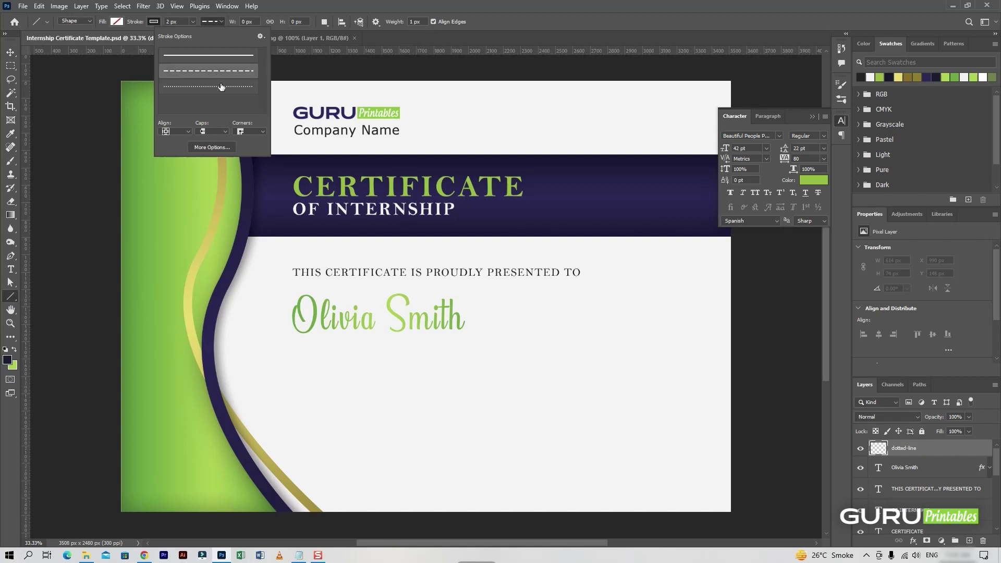
{"action": "left_click", "coordinate": [221, 87]}
{"action": "left_click", "coordinate": [204, 147]}
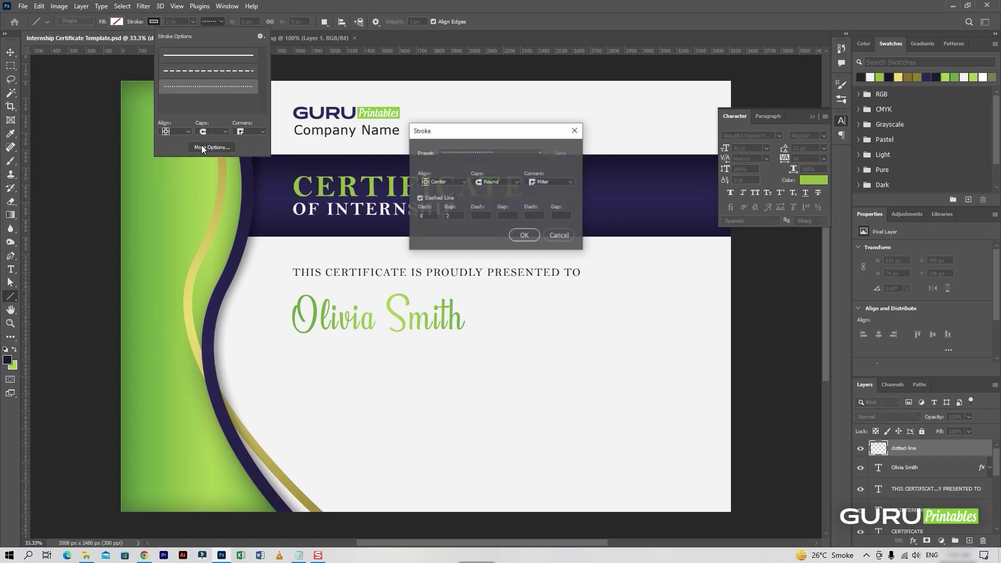
{"action": "key", "text": "Return"}
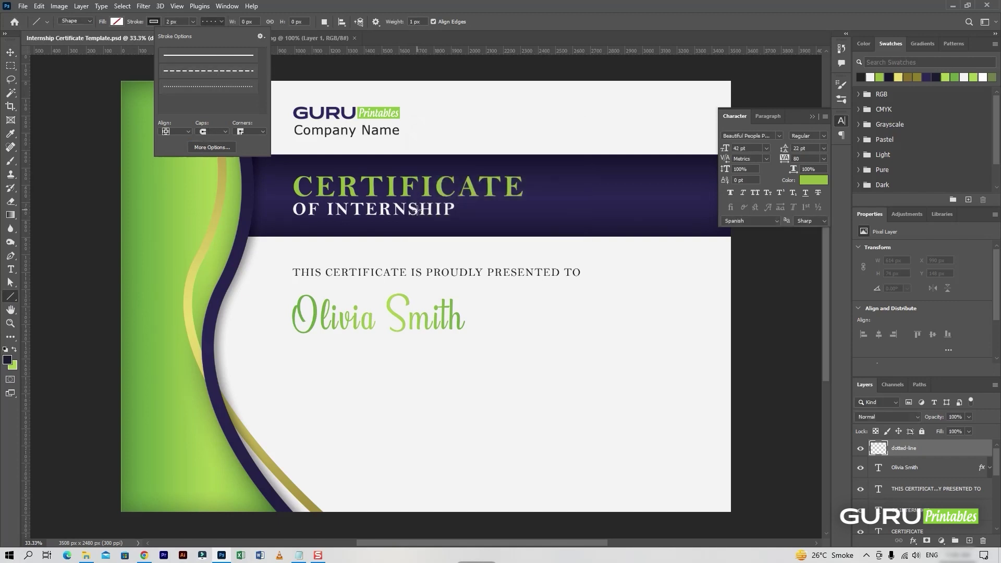
{"action": "left_click_drag", "start_coordinate": [290, 338], "coordinate": [519, 338]}
{"action": "key", "text": "v"}
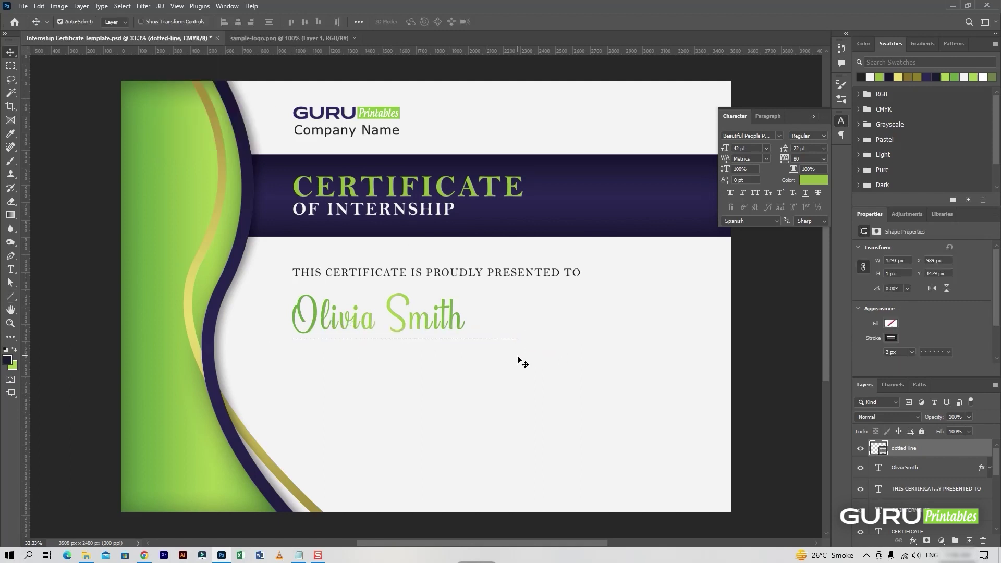
{"action": "key", "text": "u"}
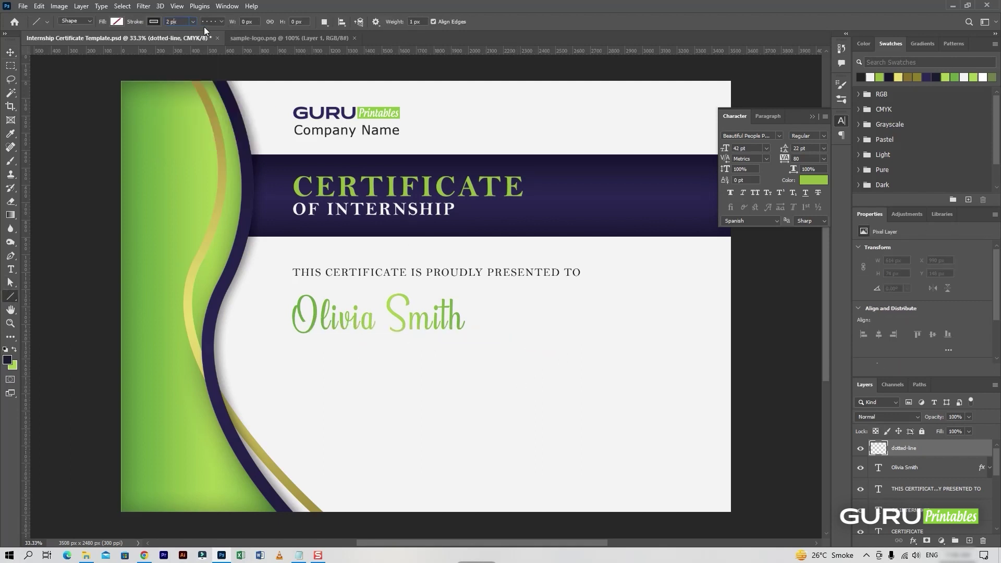
Return to the dashed style, draw the final fine line under Olivia Smith, and save
{"action": "left_click", "coordinate": [208, 22]}
{"action": "left_click", "coordinate": [209, 70]}
{"action": "left_click", "coordinate": [212, 147]}
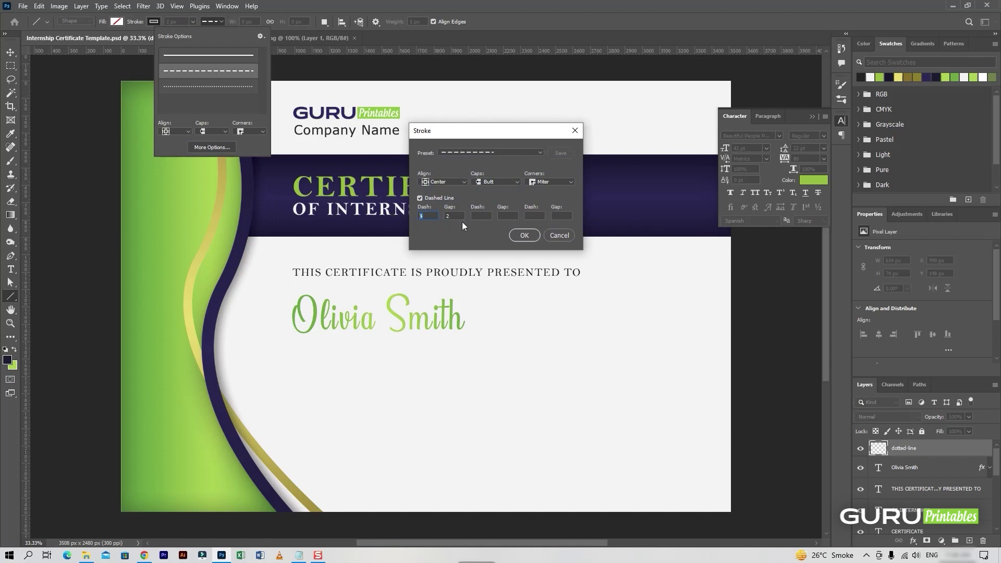
{"action": "left_click", "coordinate": [518, 235]}
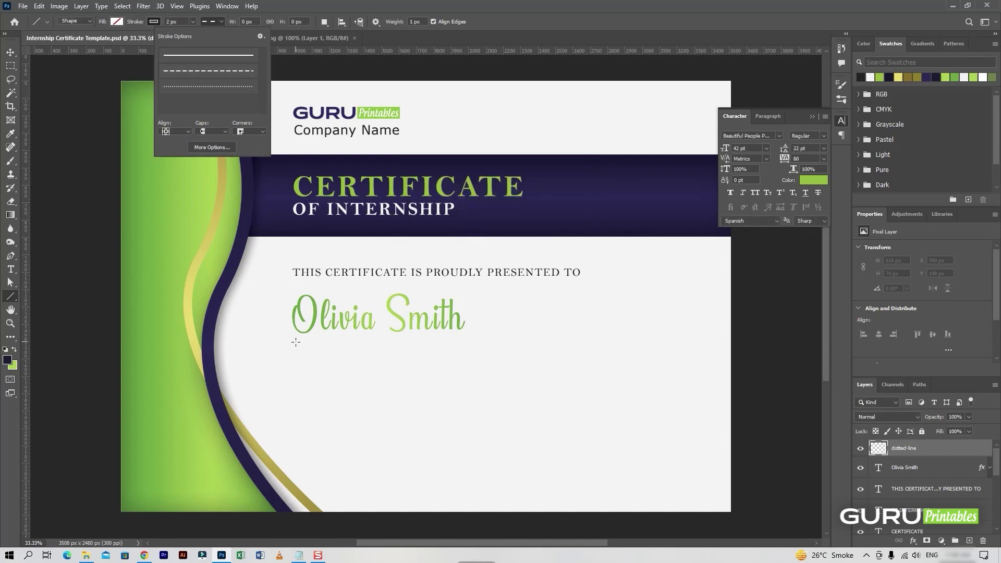
{"action": "left_click_drag", "start_coordinate": [295, 342], "coordinate": [511, 342]}
{"action": "key", "text": "v"}
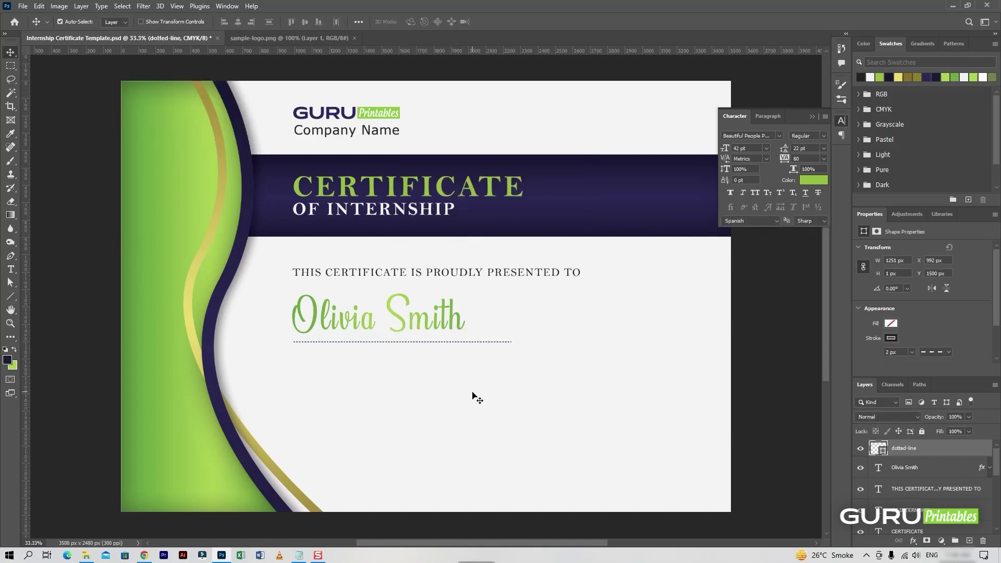
{"action": "key", "text": "ctrl+s"}
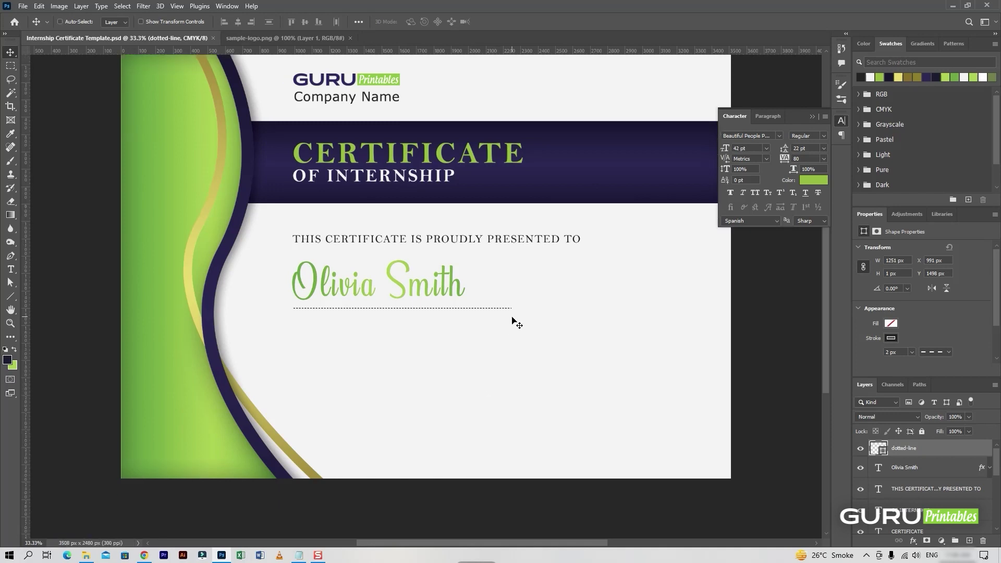
{"action": "scroll", "coordinate": [432, 354], "scroll_direction": "down", "scroll_amount": 1}
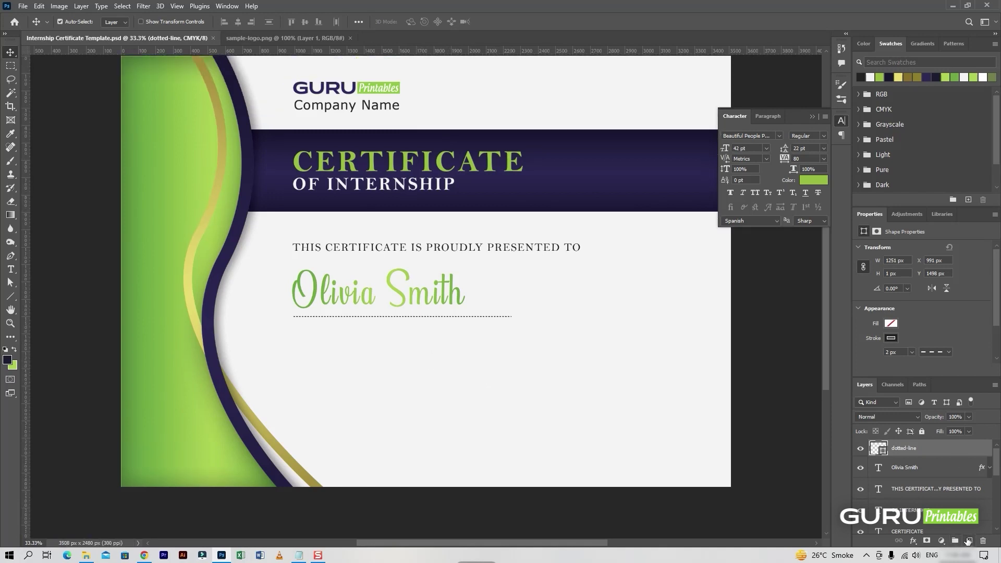
Add a new layer and draw a Bell MT paragraph text box below the name
{"action": "left_click", "coordinate": [967, 541]}
{"action": "type", "text": "t"}
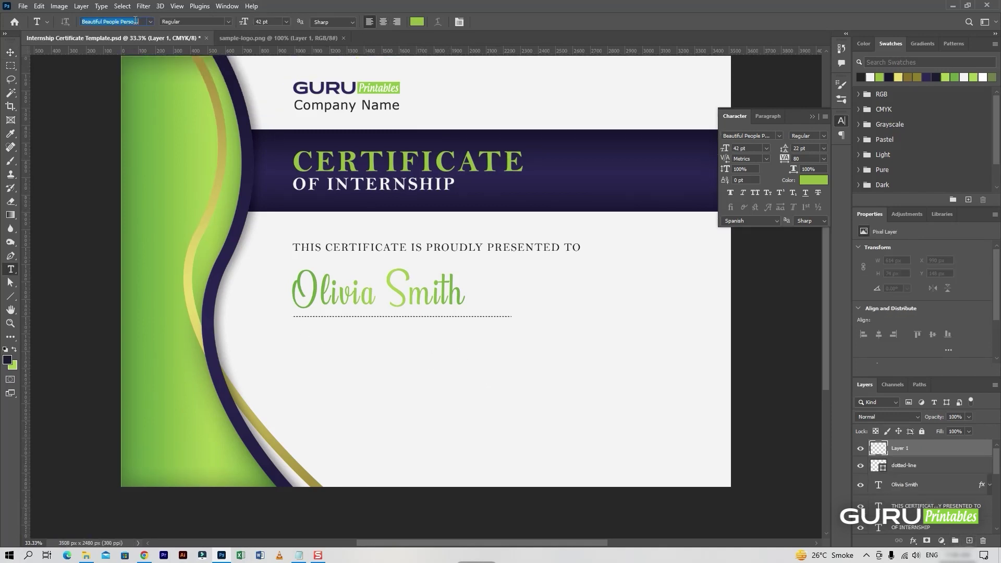
{"action": "type", "text": "Bell"}
{"action": "left_click", "coordinate": [146, 53]}
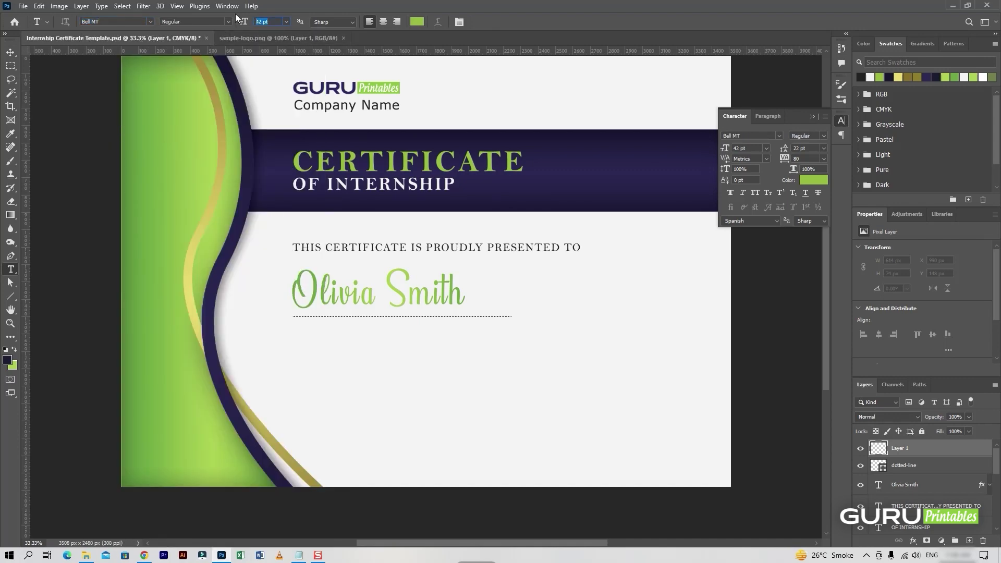
{"action": "key", "text": "Tab"}
{"action": "type", "text": "15"}
{"action": "left_click", "coordinate": [417, 22]}
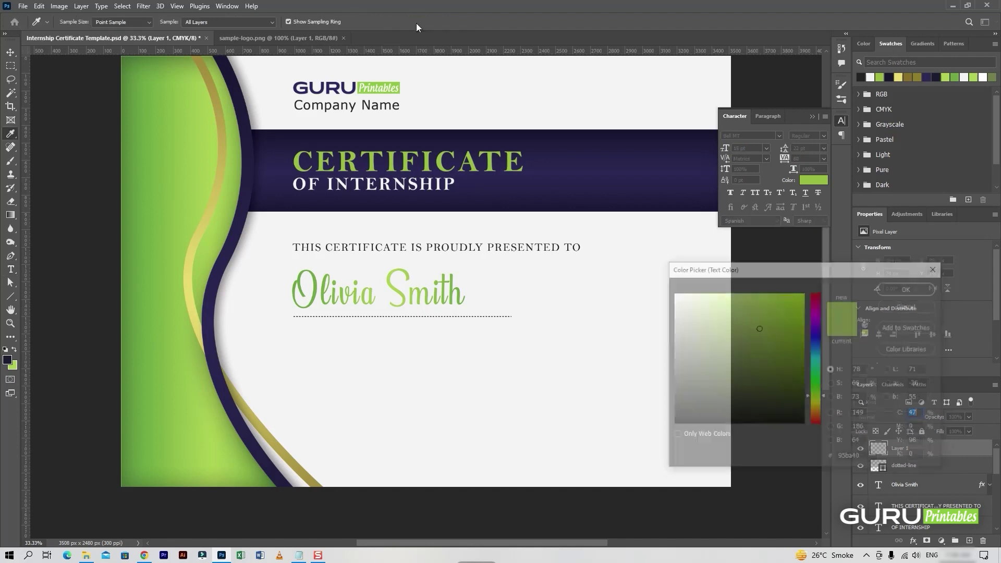
{"action": "key", "text": "Escape"}
{"action": "mouse_move", "coordinate": [293, 343]}
{"action": "left_mouse_down"}
{"action": "mouse_move", "coordinate": [480, 380]}
{"action": "mouse_move", "coordinate": [604, 379]}
{"action": "left_mouse_up"}
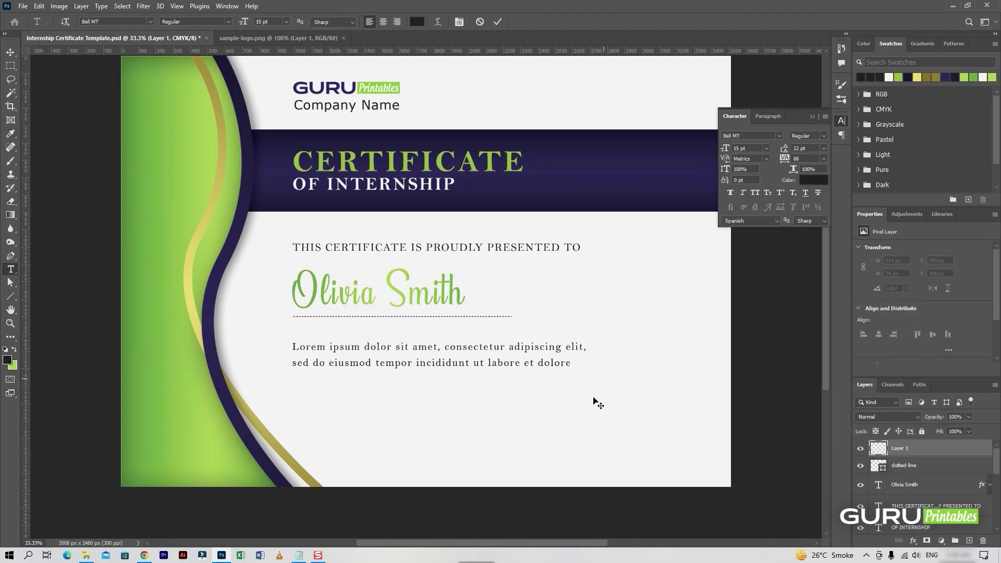
Set 18 pt leading and 30 tracking, and enlarge the box to fit three lines
{"action": "type", "text": "18"}
{"action": "key", "text": "Tab"}
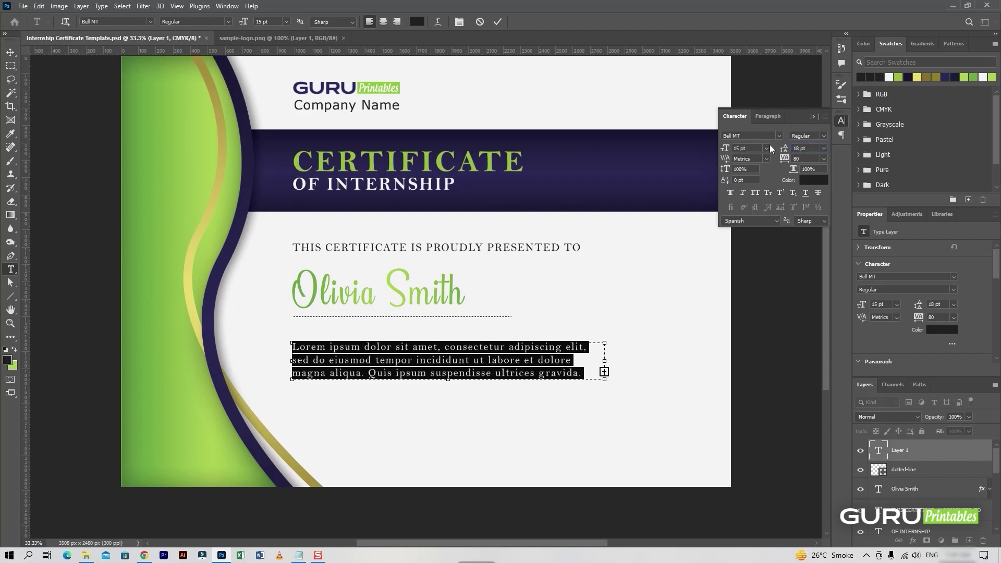
{"action": "left_click_drag", "start_coordinate": [814, 158], "coordinate": [788, 158]}
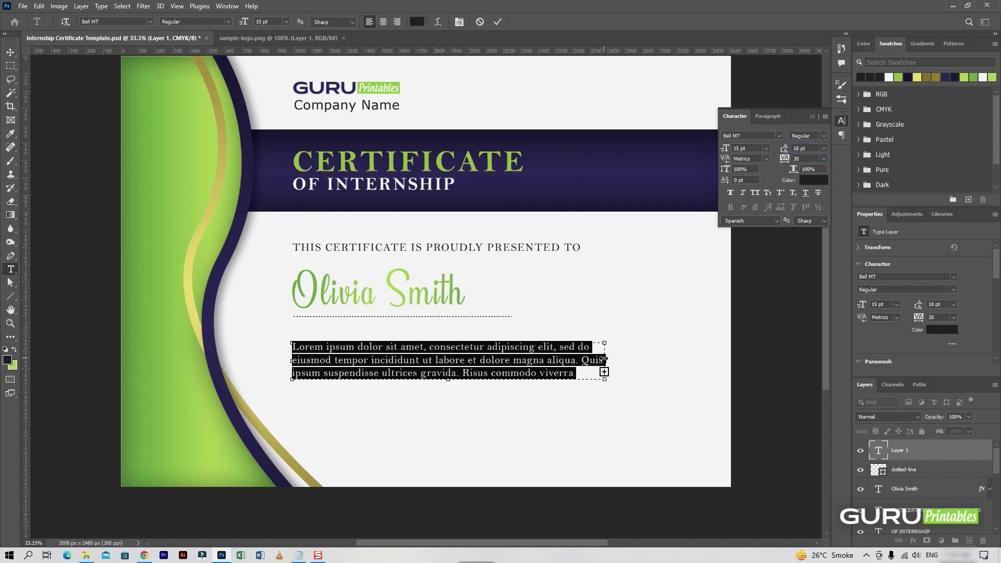
{"action": "left_click_drag", "start_coordinate": [604, 359], "coordinate": [647, 359]}
{"action": "left_click_drag", "start_coordinate": [470, 379], "coordinate": [472, 396]}
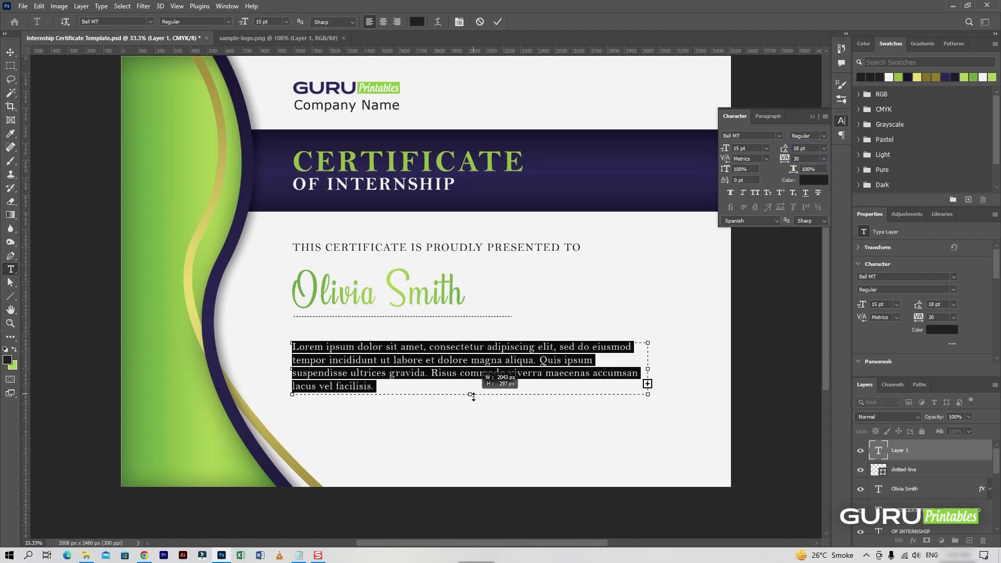
{"action": "left_click_drag", "start_coordinate": [647, 369], "coordinate": [674, 376]}
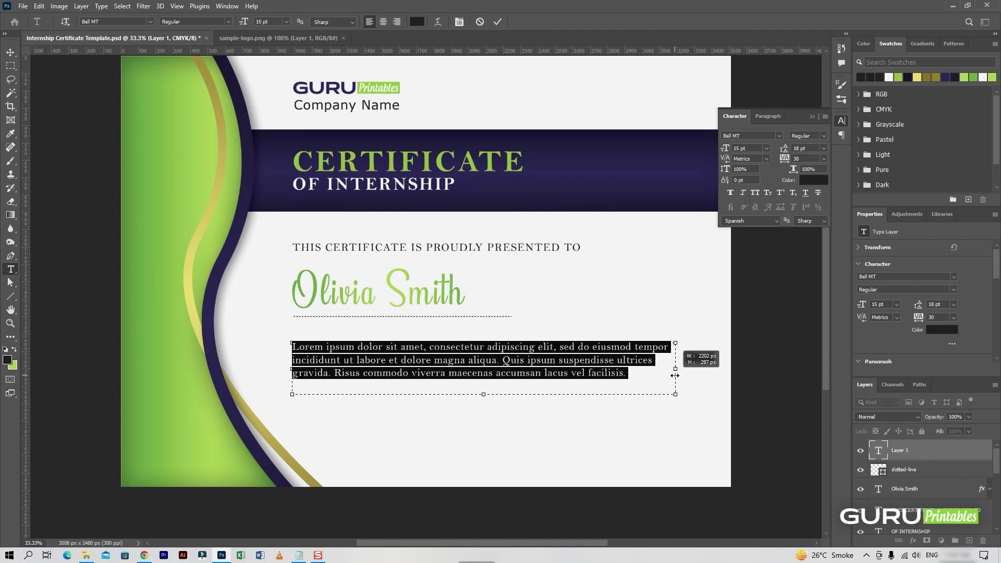
Commit the paragraph, nudge it slightly upward, and save the document
{"action": "left_click", "coordinate": [640, 334]}
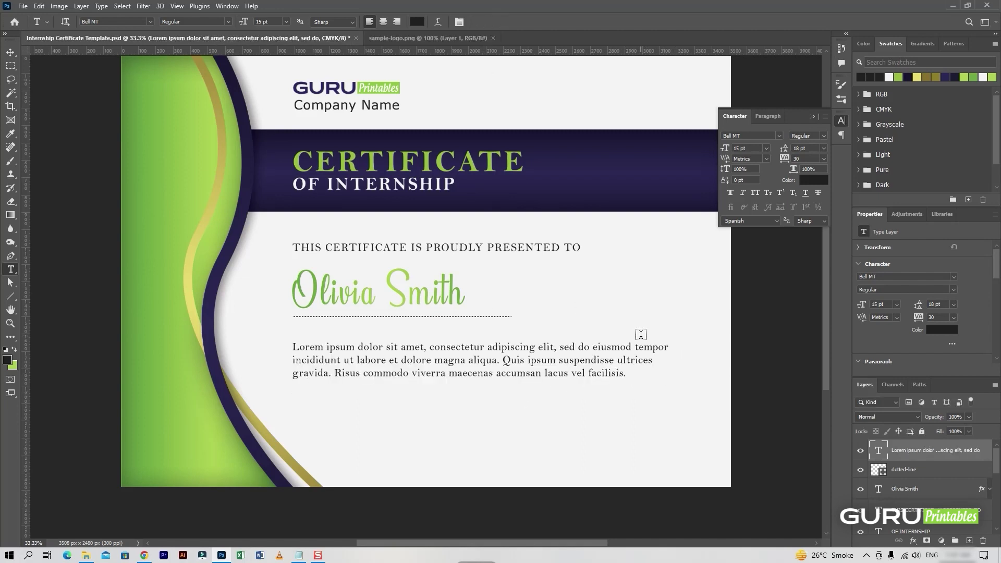
{"action": "key", "text": "v"}
{"action": "key", "text": "shift+Up"}
{"action": "key", "text": "shift+Up"}
{"action": "key", "text": "shift+Up"}
{"action": "key", "text": "shift+Up"}
{"action": "key", "text": "ctrl+s"}
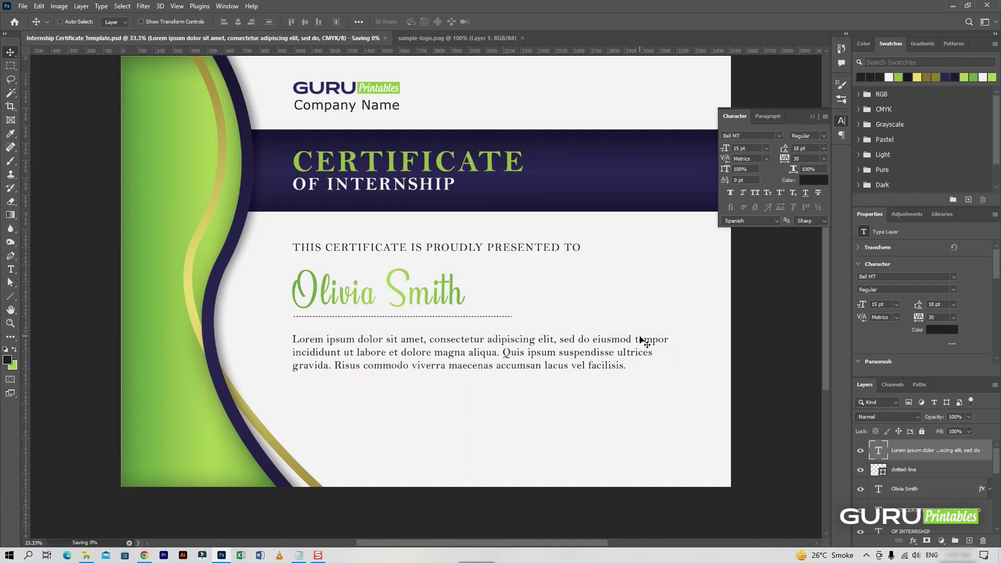
{"action": "scroll", "coordinate": [590, 373], "scroll_direction": "down", "scroll_amount": 1}
Add a new layer named sigature-line-01
{"action": "left_click", "coordinate": [970, 541]}
{"action": "type", "text": "signature-line-d"}
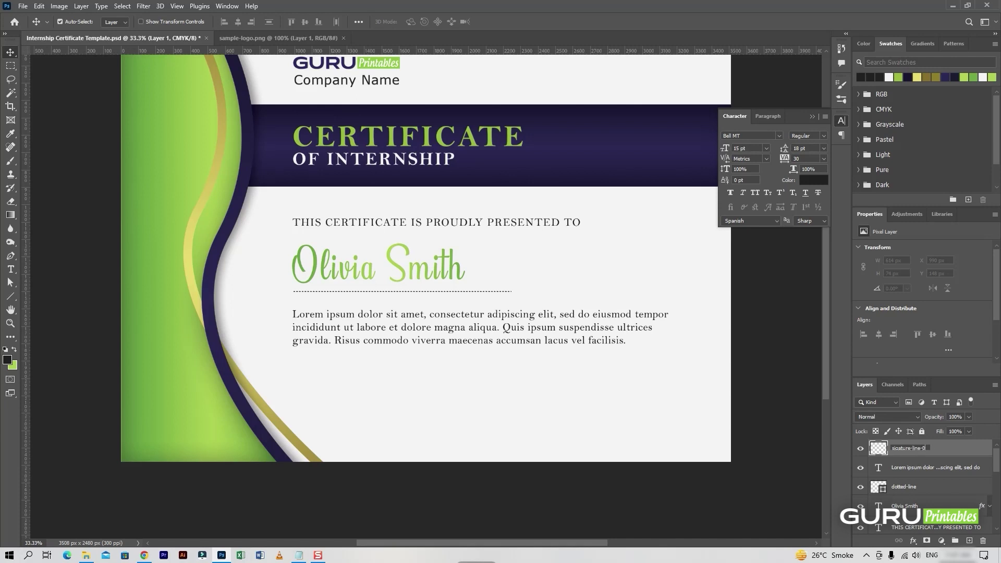
{"action": "type", "text": "1"}
{"action": "key", "text": "Return"}
{"action": "scroll", "coordinate": [509, 361], "scroll_direction": "down", "scroll_amount": 1}
Draw a dark-filled, stroke-less horizontal line at lower left and save
{"action": "key", "text": "u"}
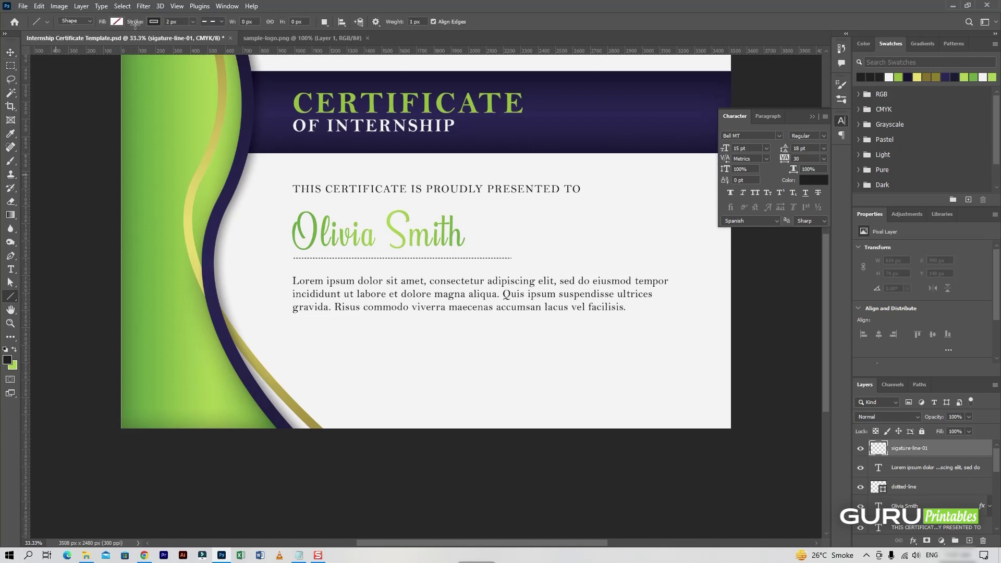
{"action": "left_click", "coordinate": [154, 22]}
{"action": "left_click", "coordinate": [89, 44]}
{"action": "left_click", "coordinate": [117, 22]}
{"action": "left_click", "coordinate": [57, 76]}
{"action": "mouse_move", "coordinate": [339, 390]}
{"action": "left_mouse_down"}
{"action": "mouse_move", "coordinate": [472, 390]}
{"action": "mouse_move", "coordinate": [458, 390]}
{"action": "left_mouse_up"}
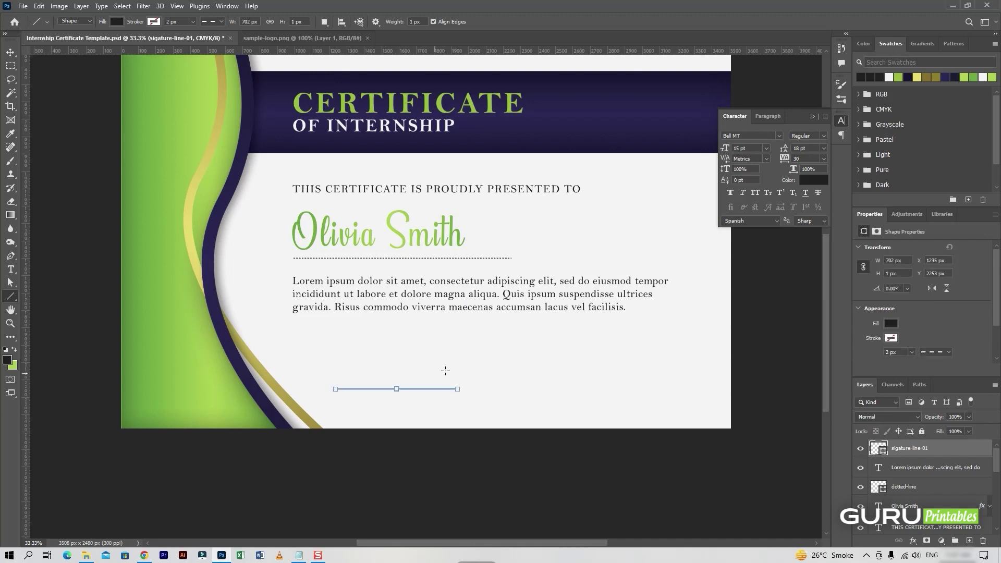
{"action": "key", "text": "v"}
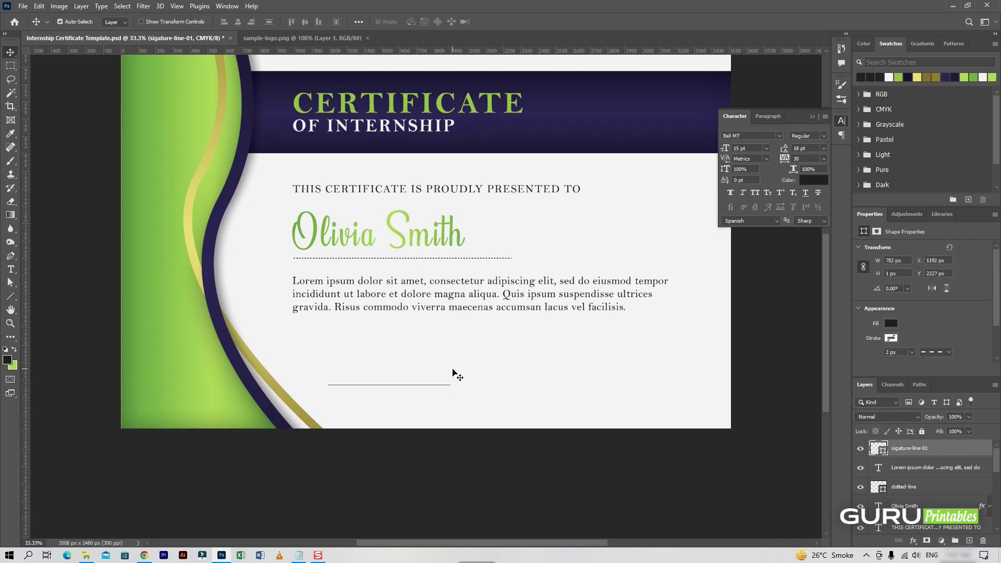
{"action": "key", "text": "ctrl+s"}
Duplicate the THIS CERTIFICATE heading text layer
{"action": "left_click", "coordinate": [469, 189]}
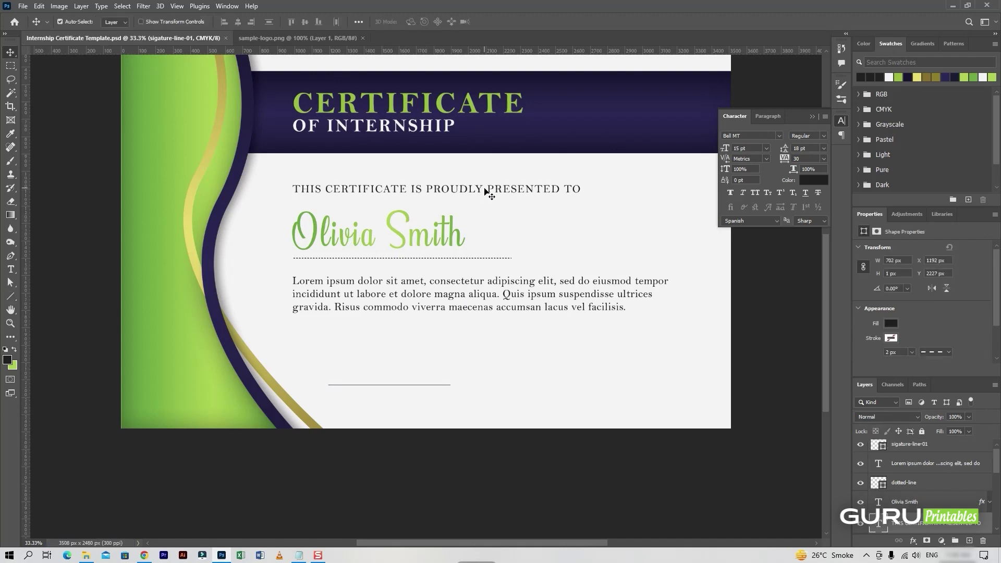
{"action": "key", "text": "ctrl+j"}
{"action": "left_click_drag", "start_coordinate": [954, 528], "coordinate": [956, 373]}
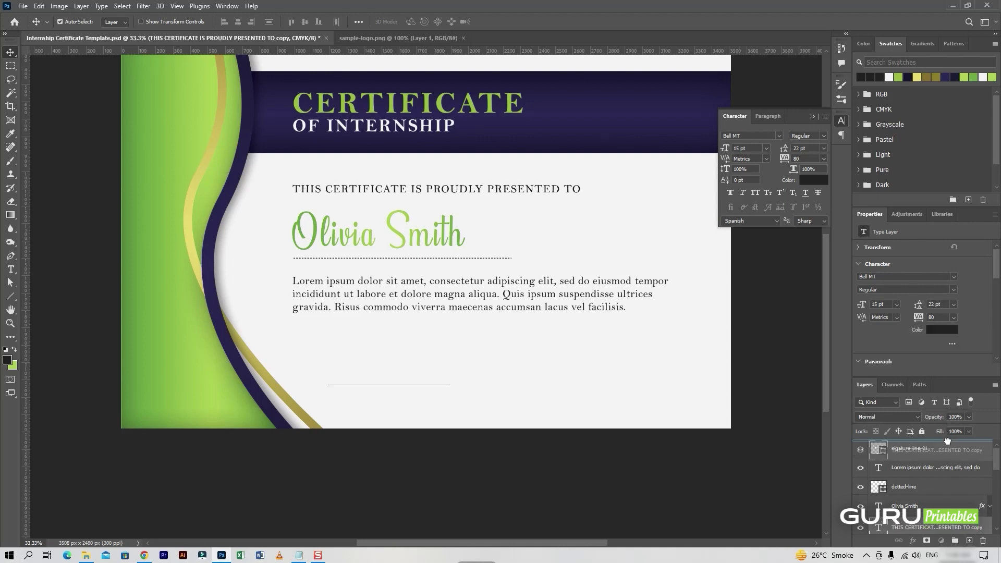
Move the heading copy under the line and turn it into an 11 pt SIGNATURE caption
{"action": "left_click_drag", "start_coordinate": [490, 194], "coordinate": [526, 401]}
{"action": "double_click", "coordinate": [527, 402]}
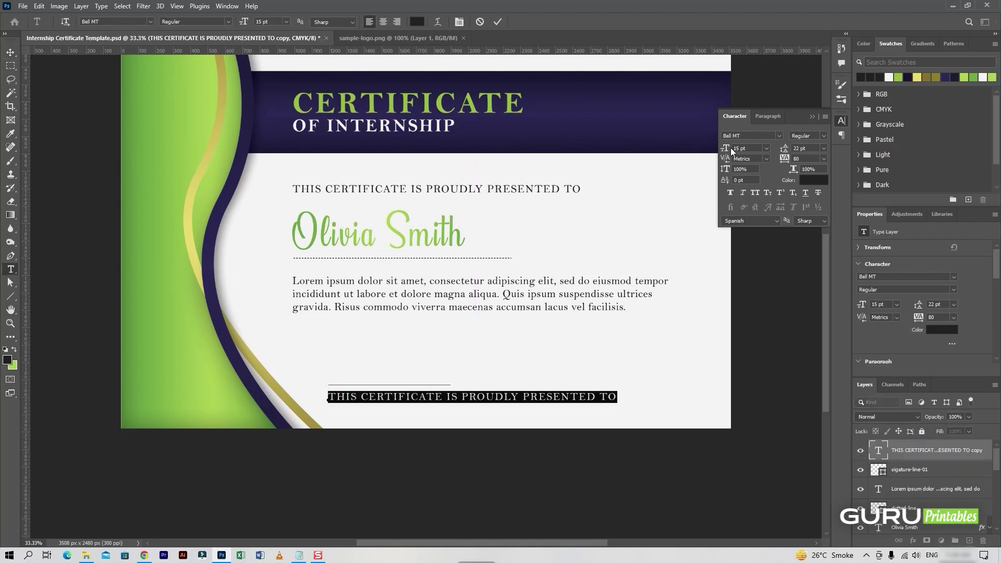
{"action": "type", "text": "11"}
{"action": "key", "text": "Return"}
{"action": "type", "text": "SIGNATURE"}
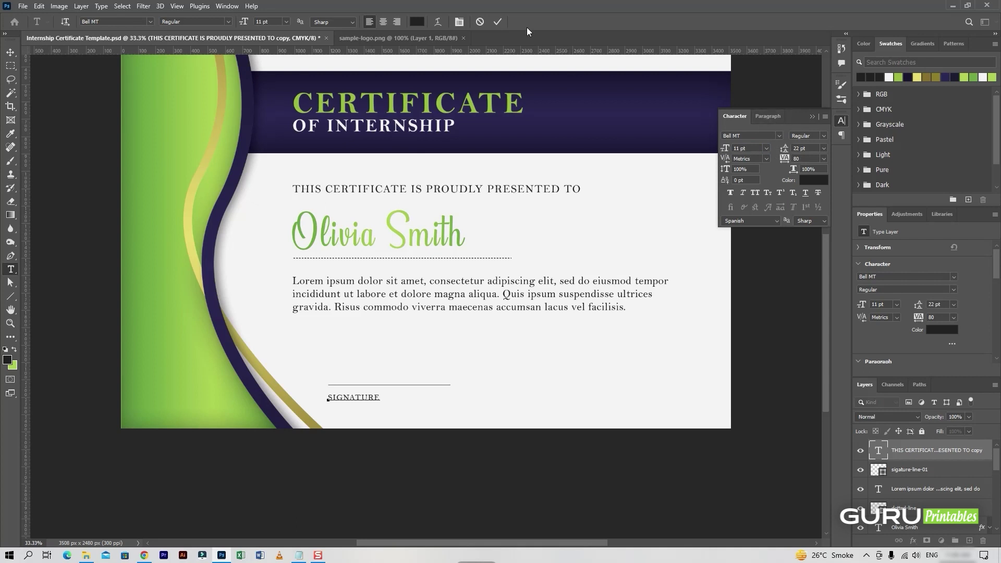
{"action": "key", "text": "ctrl+Return"}
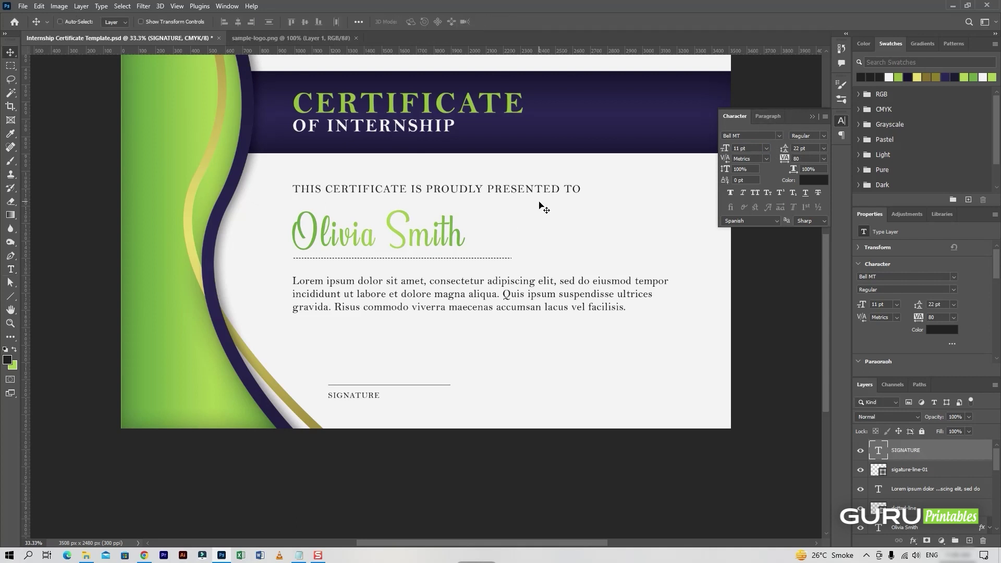
Copy the caption above the line as the signatory's name in 67 pt Rhesmanisa
{"action": "left_click", "coordinate": [60, 21]}
{"action": "left_click_drag", "start_coordinate": [377, 400], "coordinate": [376, 382]}
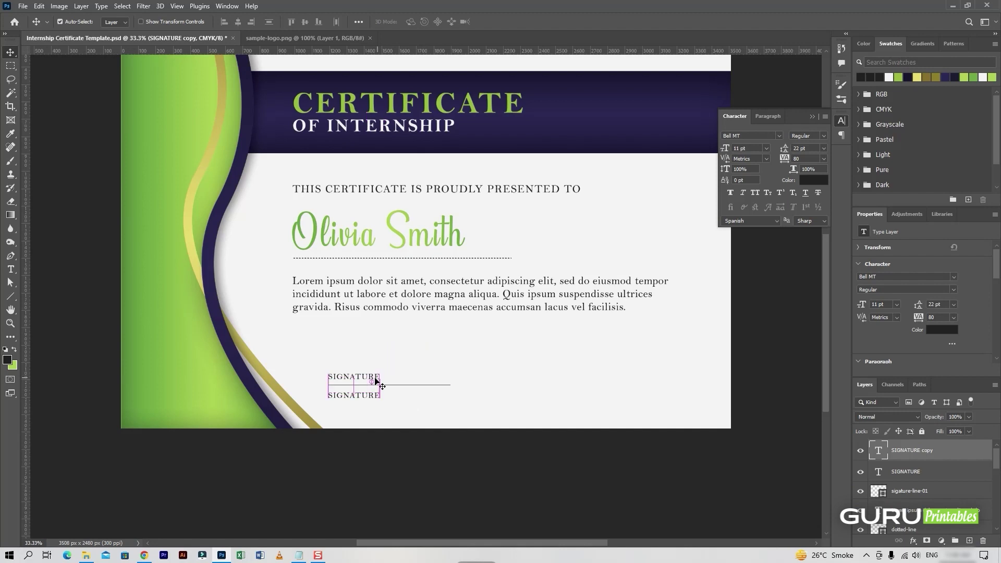
{"action": "double_click", "coordinate": [375, 377]}
{"action": "type", "text": "frans"}
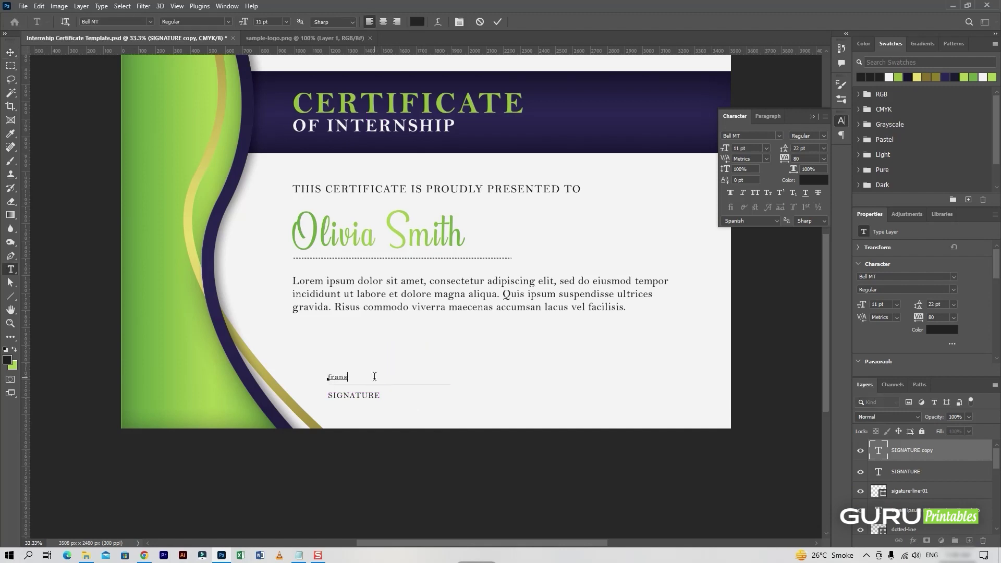
{"action": "type", "text": "ico"}
{"action": "key", "text": "ctrl+a"}
{"action": "type", "text": "rh"}
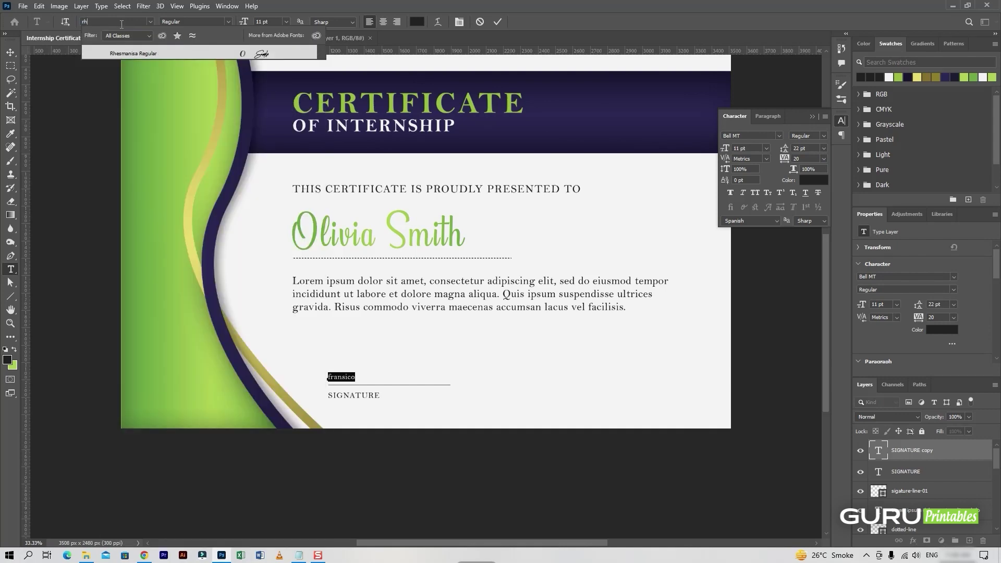
{"action": "left_click", "coordinate": [136, 53]}
{"action": "type", "text": "67"}
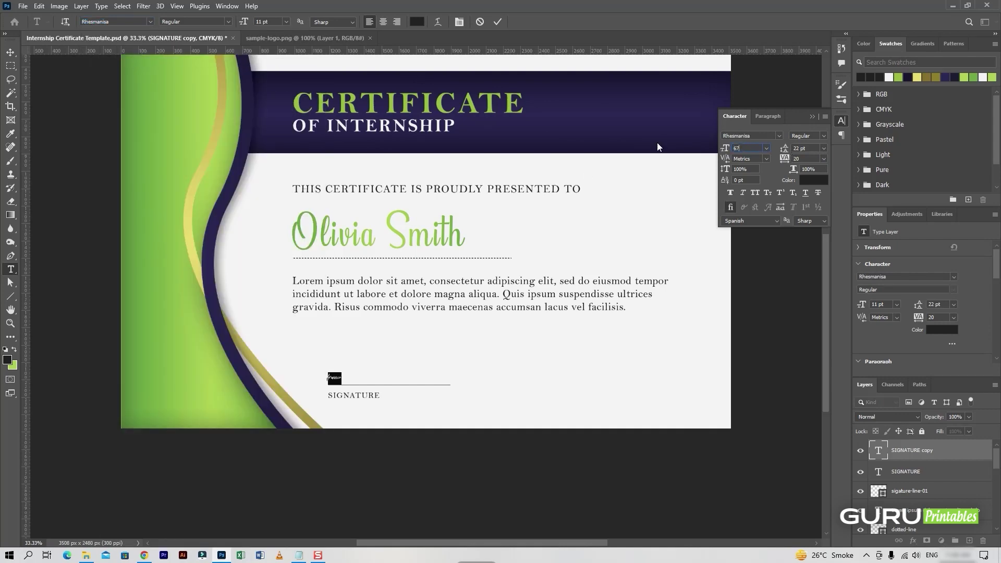
{"action": "key", "text": "Return"}
{"action": "left_click", "coordinate": [497, 21]}
{"action": "left_click_drag", "start_coordinate": [399, 371], "coordinate": [412, 371]}
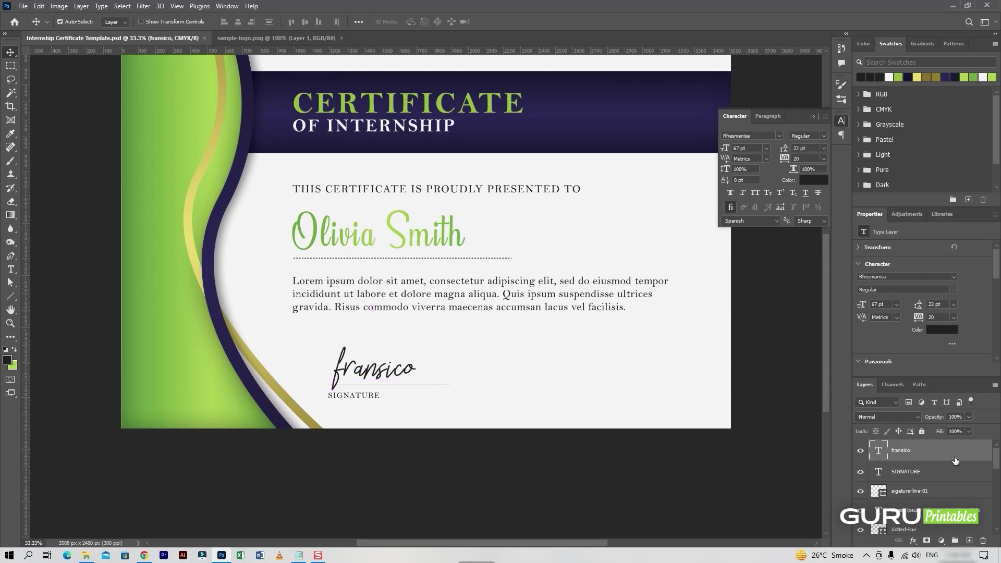
Select the signature name, caption and line layers and duplicate them
{"action": "left_click", "coordinate": [907, 471], "text": "ctrl"}
{"action": "left_click", "coordinate": [909, 490], "text": "ctrl"}
{"action": "key", "text": "ctrl+j"}
Move the duplicated signature block to the certificate's lower right
{"action": "key", "text": "ctrl+t"}
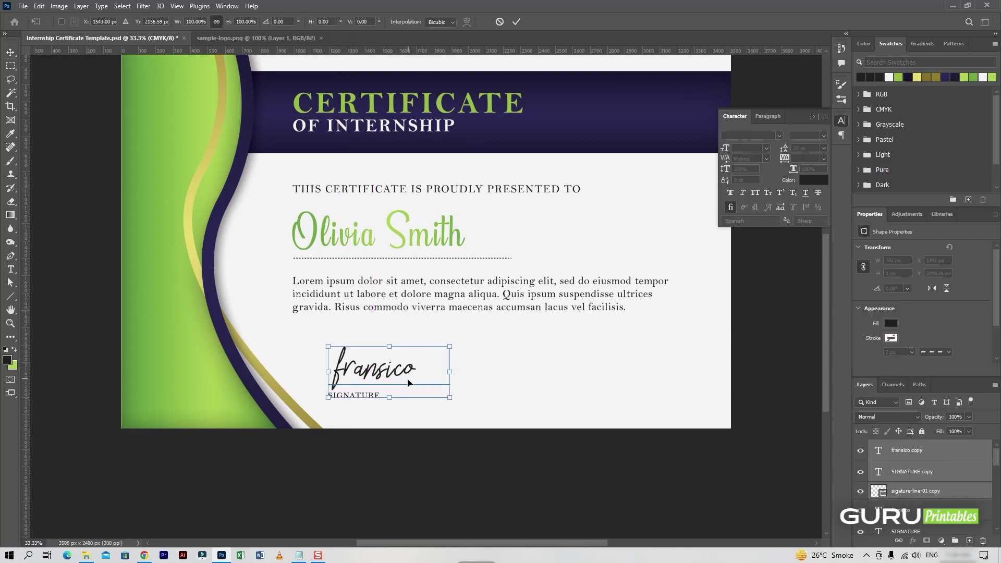
{"action": "left_click_drag", "start_coordinate": [408, 383], "coordinate": [633, 383]}
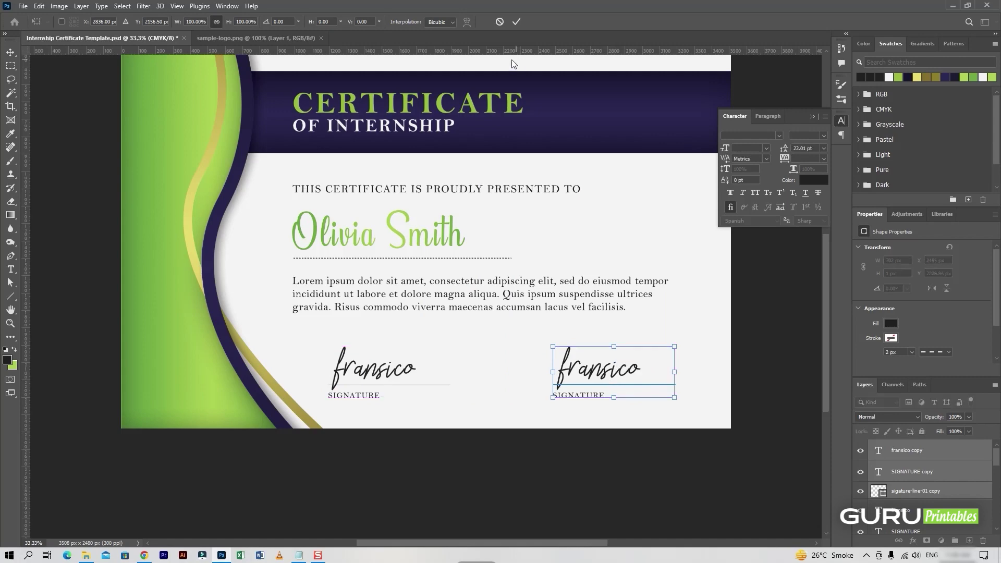
{"action": "left_click", "coordinate": [516, 22]}
{"action": "key", "text": "shift+Right"}
{"action": "key", "text": "shift+Right"}
{"action": "key", "text": "shift+Right"}
{"action": "key", "text": "shift+Right"}
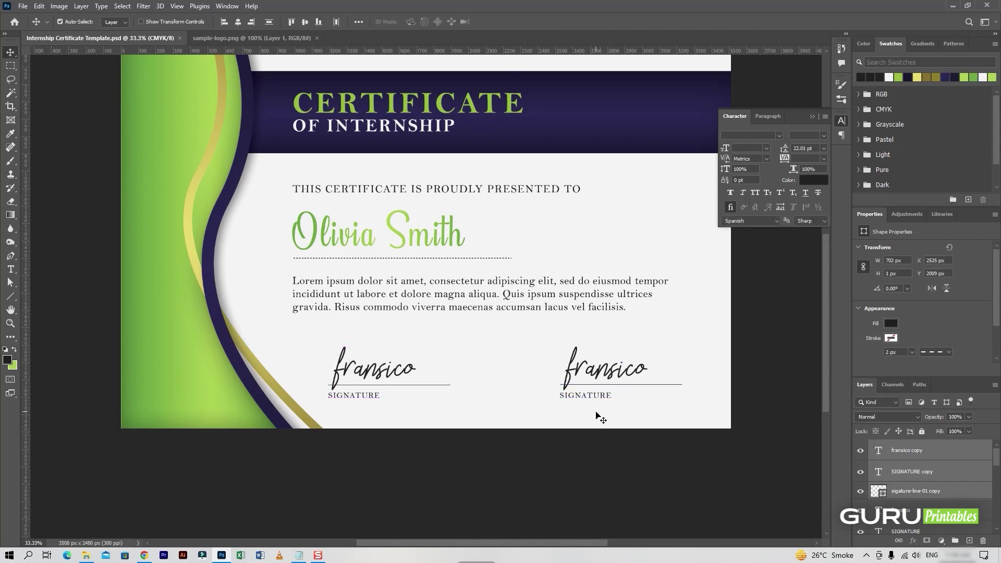
Replace the right signature with the second signatory's name from the notes, align it, and save
{"action": "left_click", "coordinate": [299, 555]}
{"action": "left_click_drag", "start_coordinate": [261, 187], "coordinate": [226, 190]}
{"action": "key", "text": "ctrl+c"}
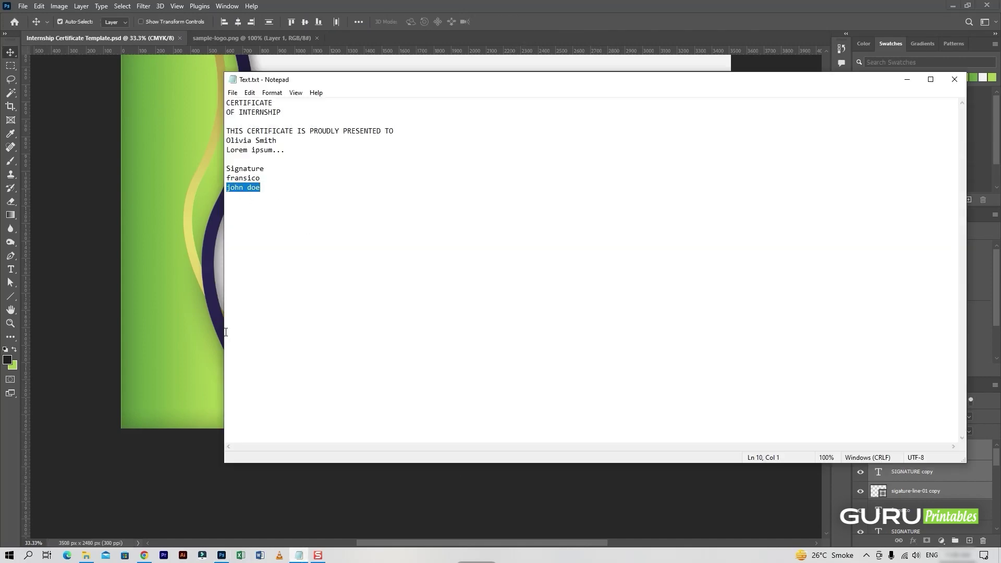
{"action": "left_click", "coordinate": [222, 332]}
{"action": "left_click", "coordinate": [604, 367]}
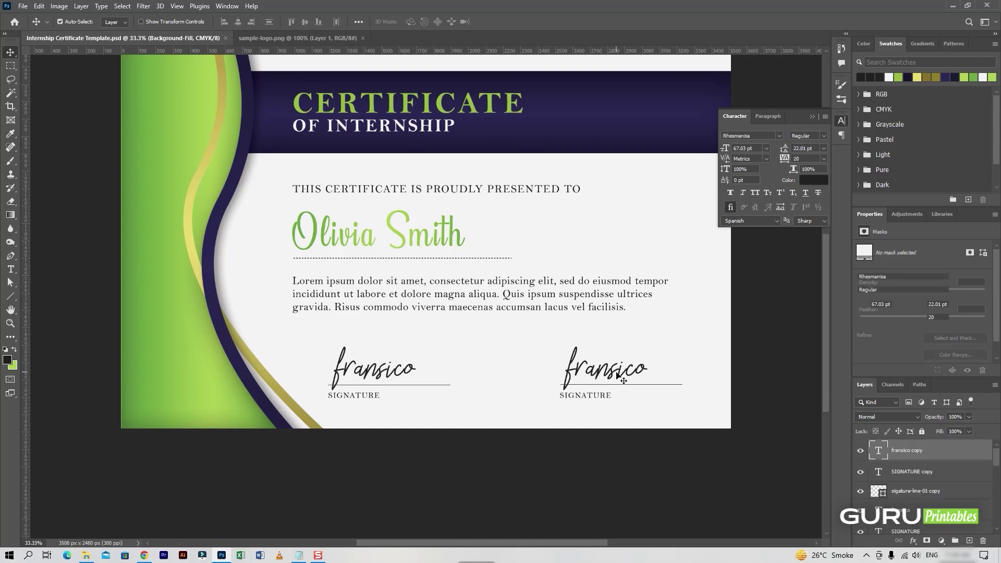
{"action": "double_click", "coordinate": [604, 368]}
{"action": "key", "text": "ctrl+v"}
{"action": "key", "text": "Escape"}
{"action": "left_click_drag", "start_coordinate": [647, 371], "coordinate": [656, 366]}
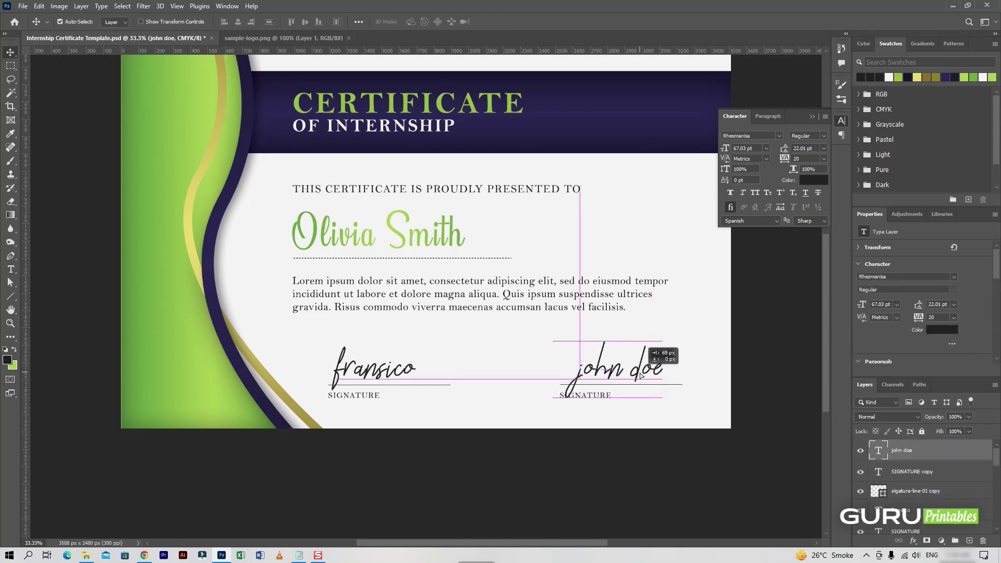
{"action": "key", "text": "ctrl+s"}
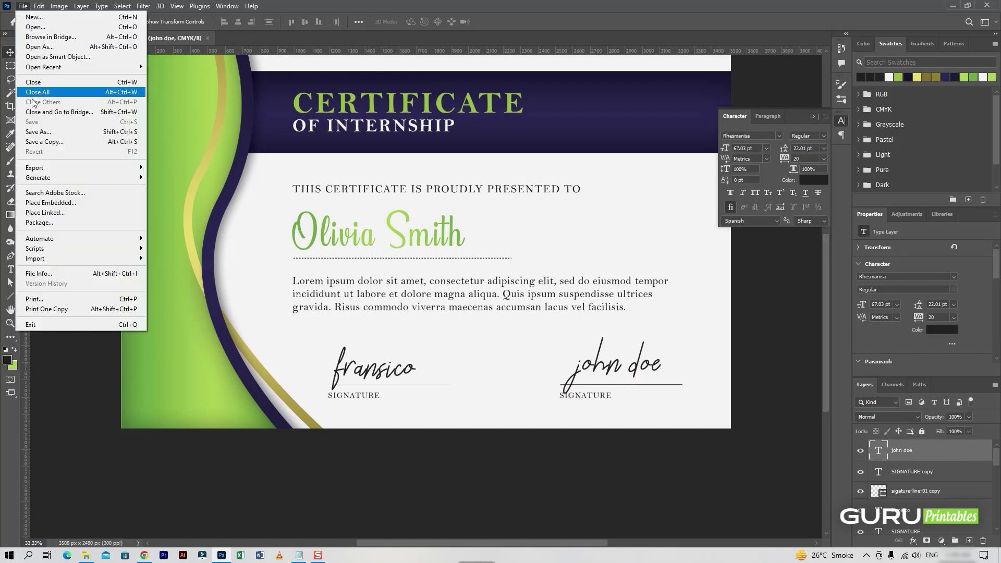
Open award-badge.png and place it centred between the two signatures
{"action": "left_click", "coordinate": [23, 5]}
{"action": "left_click", "coordinate": [21, 25]}
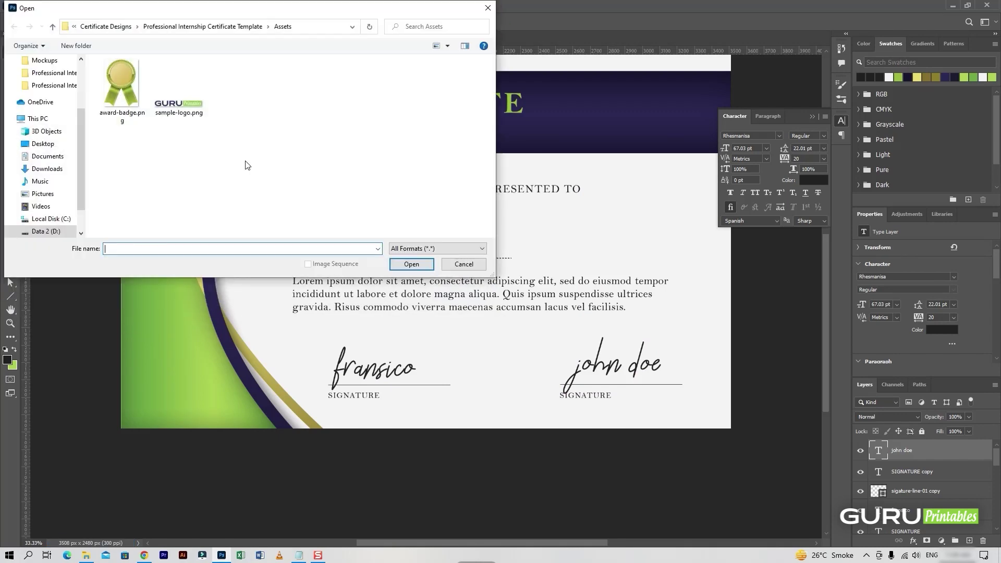
{"action": "double_click", "coordinate": [67, 100]}
{"action": "left_click_drag", "start_coordinate": [189, 90], "coordinate": [503, 428]}
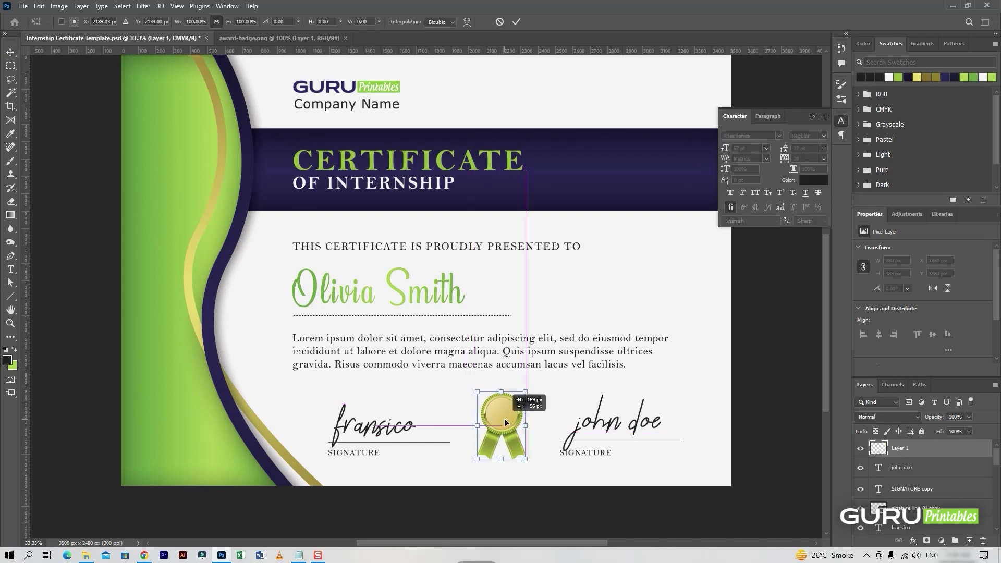
{"action": "left_click_drag", "start_coordinate": [503, 427], "coordinate": [506, 423]}
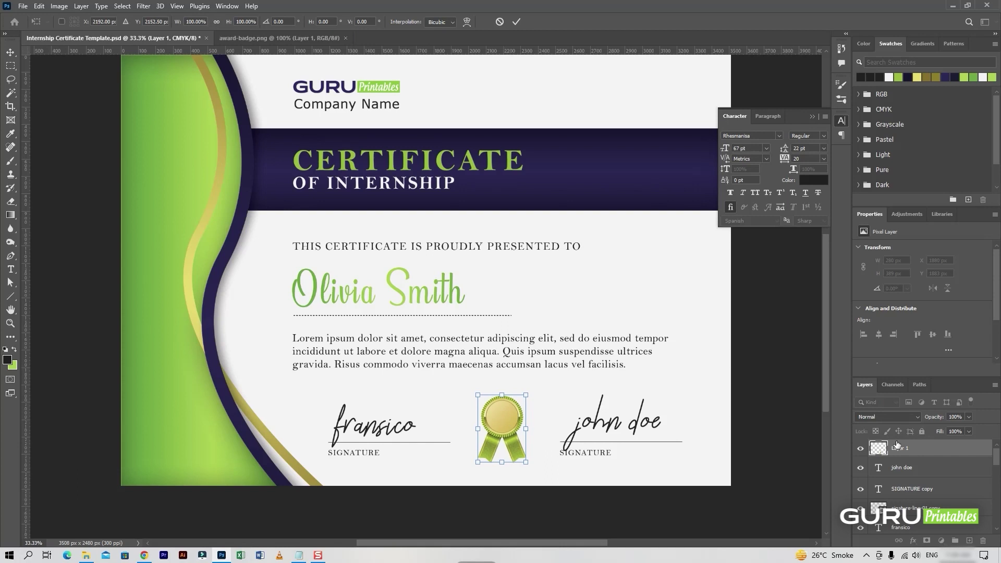
{"action": "left_click", "coordinate": [515, 22]}
{"action": "type", "text": "award-bad"}
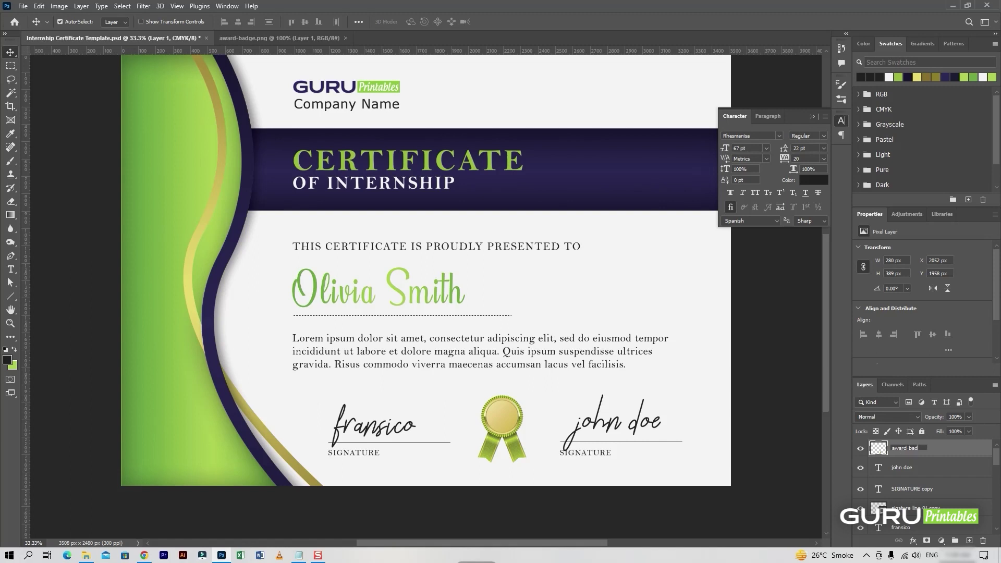
Name the layer award-badge, convert it to a smart object, and move it lower in the stack
{"action": "type", "text": "ge"}
{"action": "key", "text": "Return"}
{"action": "right_click", "coordinate": [933, 449]}
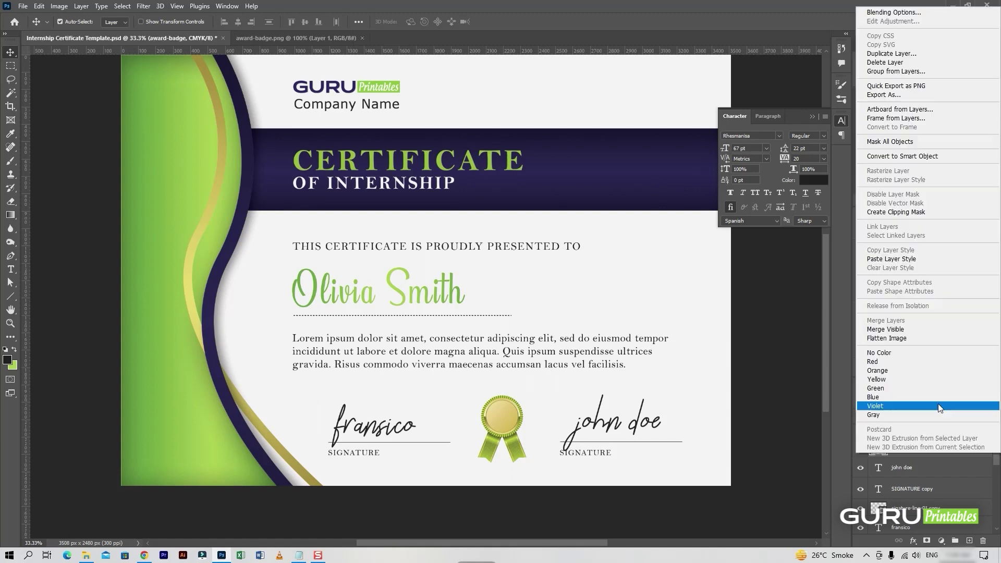
{"action": "left_click", "coordinate": [907, 159]}
{"action": "left_click_drag", "start_coordinate": [940, 463], "coordinate": [948, 562]}
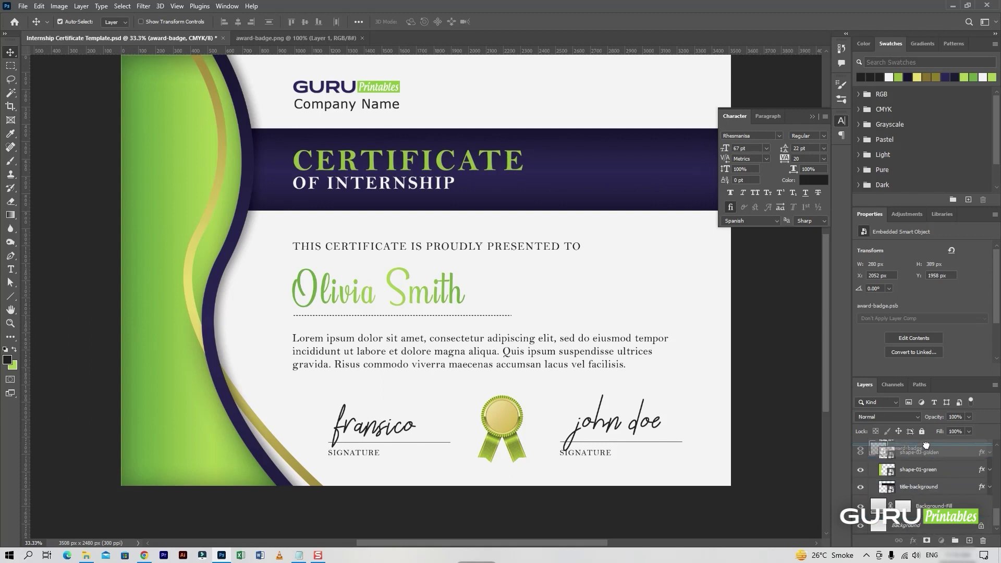
Move the award-badge layer into the design group and save the certificate
{"action": "mouse_move", "coordinate": [917, 560]}
{"action": "left_mouse_down"}
{"action": "mouse_move", "coordinate": [918, 514]}
{"action": "mouse_move", "coordinate": [931, 501]}
{"action": "left_mouse_up"}
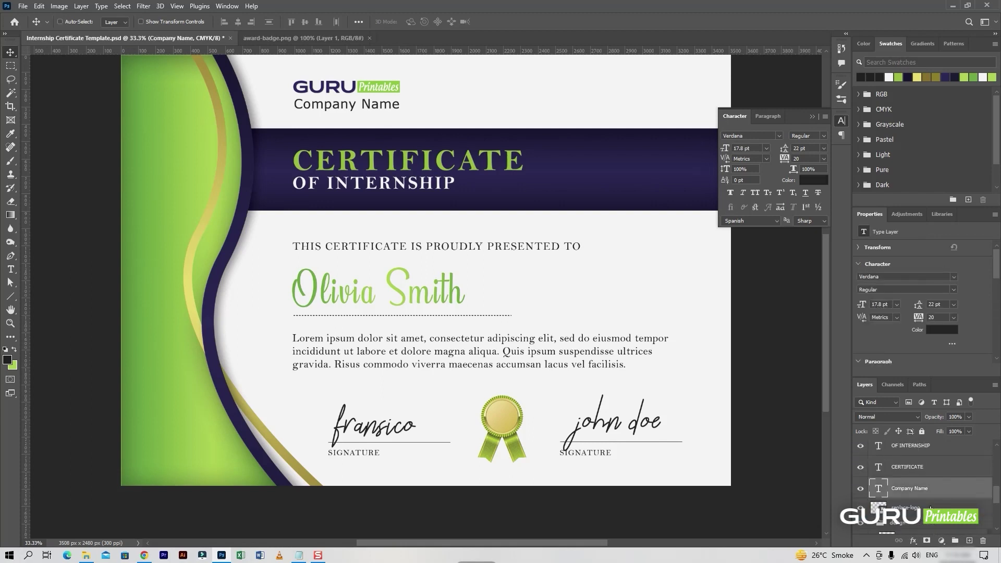
{"action": "left_click", "coordinate": [893, 496]}
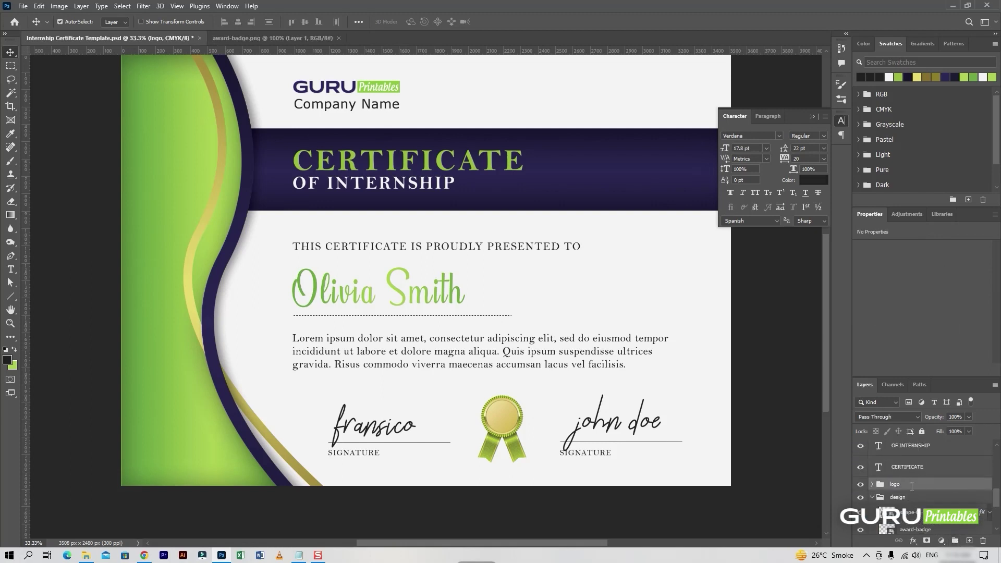
{"action": "scroll", "coordinate": [893, 496], "scroll_direction": "up", "scroll_amount": 5}
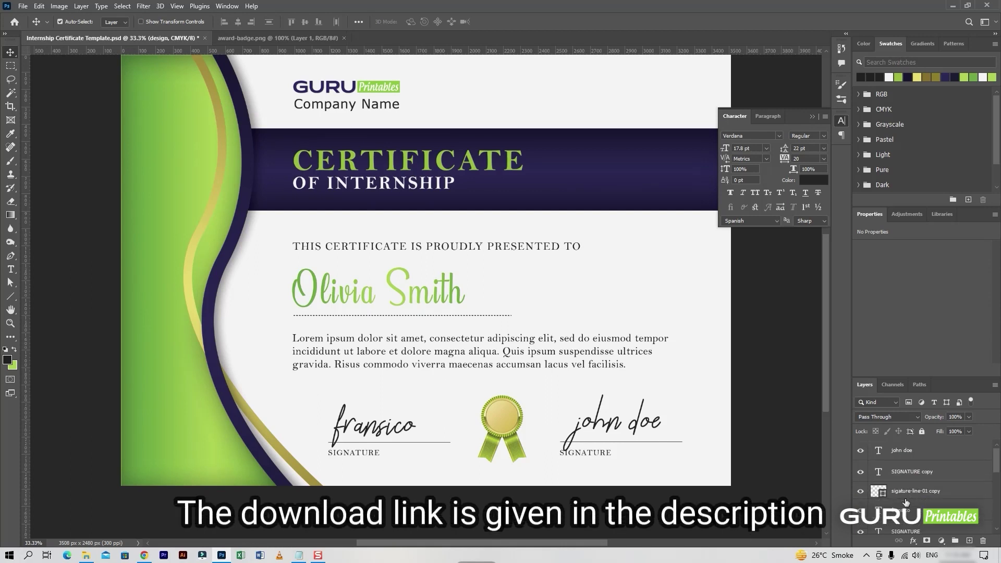
{"action": "scroll", "coordinate": [646, 417], "scroll_direction": "up", "scroll_amount": 1}
{"action": "key", "text": "ctrl+s"}
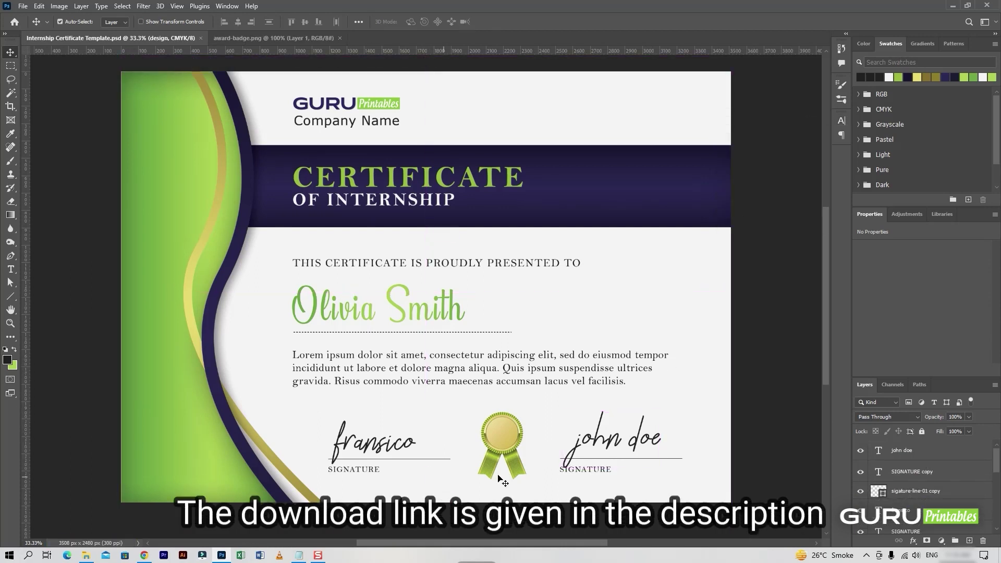
Group the john doe signature layers, then select the shape-02-blue layer
{"action": "left_click", "coordinate": [933, 453]}
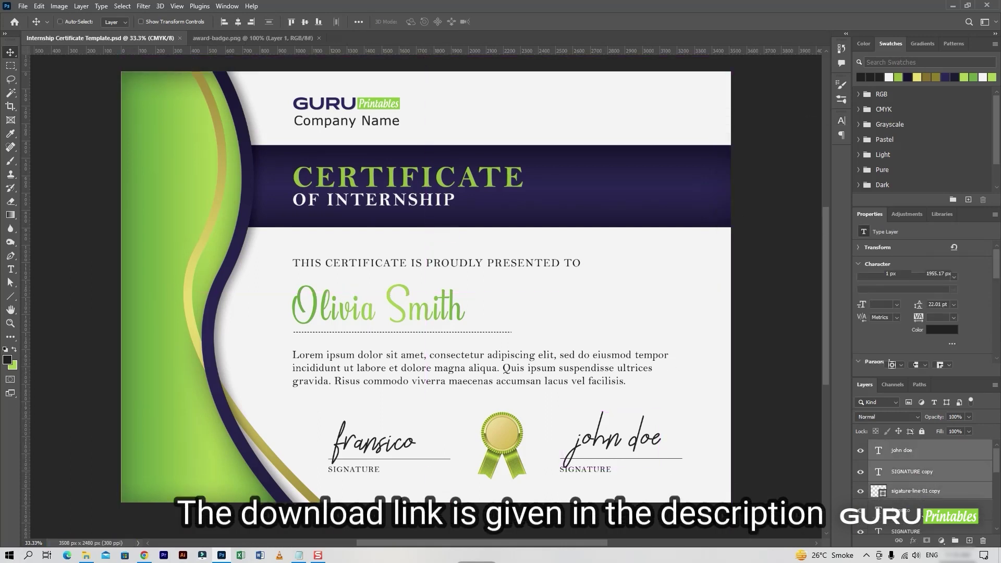
{"action": "left_click", "coordinate": [935, 509], "text": "shift"}
{"action": "scroll", "coordinate": [939, 508], "scroll_direction": "down", "scroll_amount": 1}
{"action": "key", "text": "ctrl+g"}
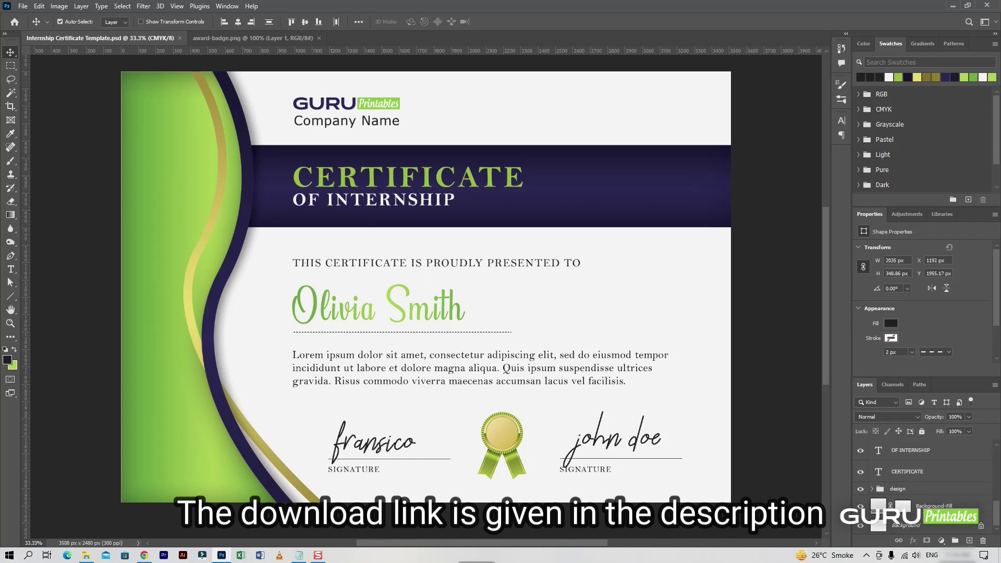
{"action": "left_click", "coordinate": [916, 516]}
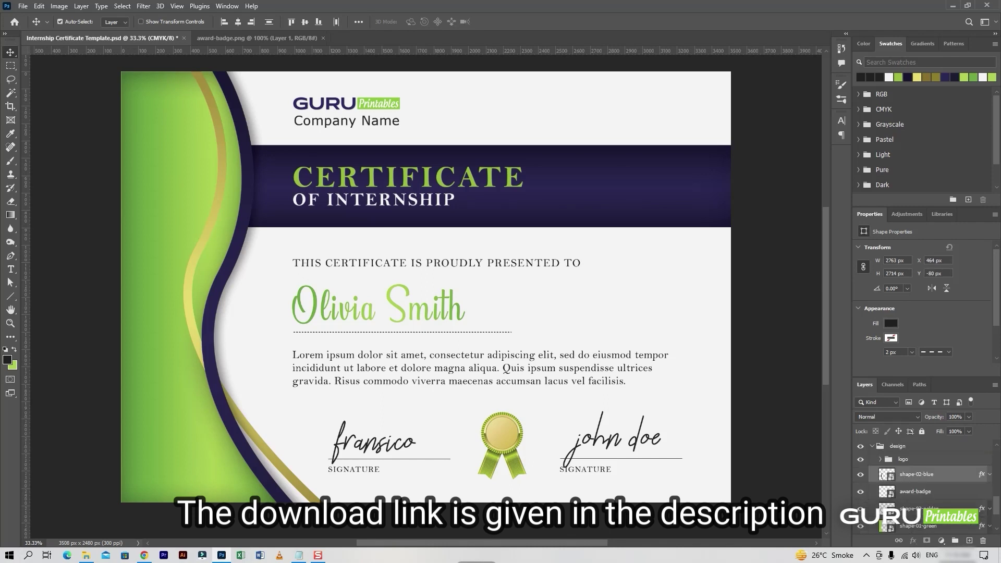
{"action": "scroll", "coordinate": [931, 492], "scroll_direction": "down", "scroll_amount": 3}
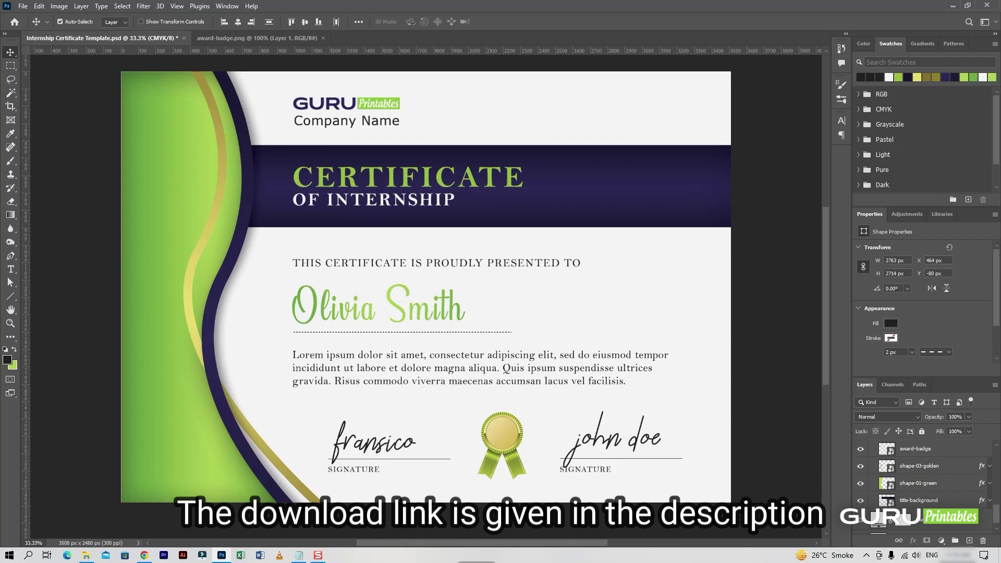
Free-transform the right signature line on the canvas and select the design group
{"action": "left_click", "coordinate": [644, 458]}
{"action": "key", "text": "ctrl+t"}
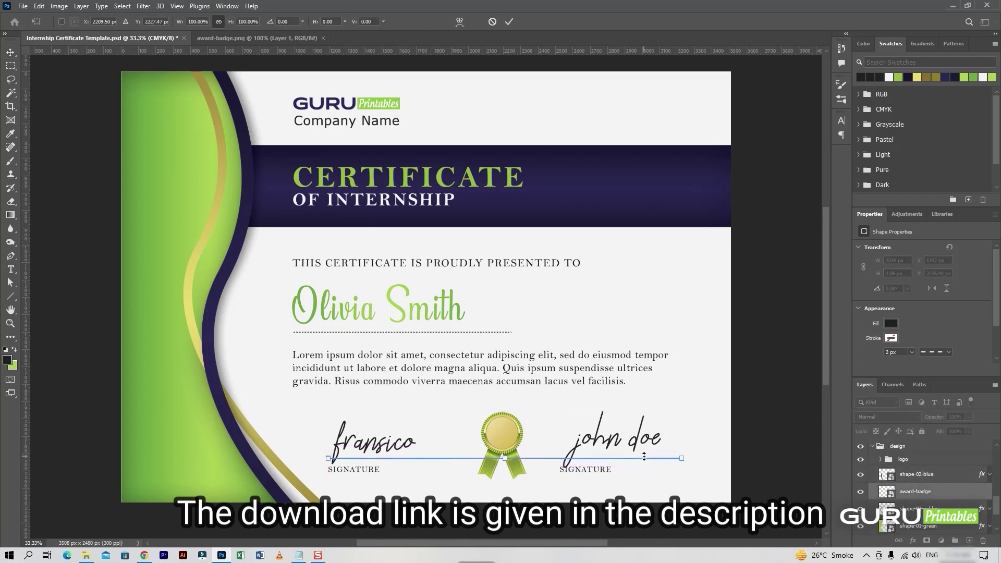
{"action": "left_click", "coordinate": [493, 22]}
{"action": "scroll", "coordinate": [920, 504], "scroll_direction": "up", "scroll_amount": 1}
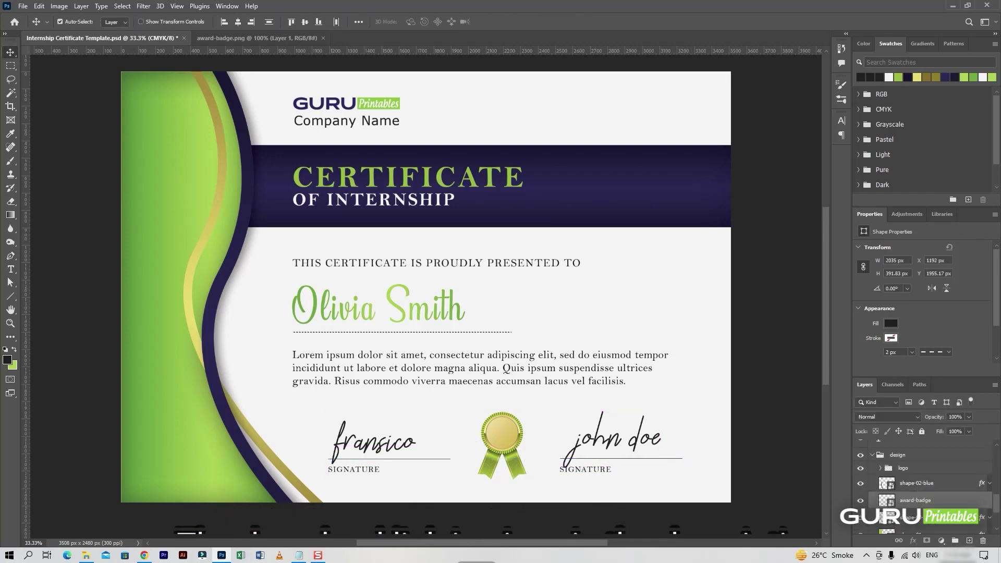
{"action": "left_click", "coordinate": [912, 495]}
{"action": "scroll", "coordinate": [907, 487], "scroll_direction": "up", "scroll_amount": 5}
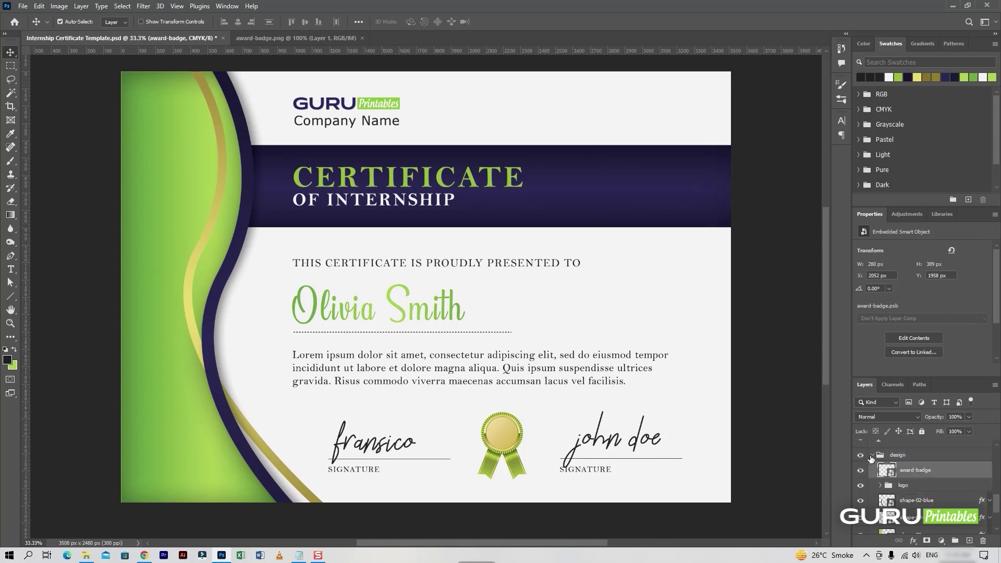
Duplicate the right signature line and SIGNATURE label, naming the copied line date-line
{"action": "left_click", "coordinate": [904, 450]}
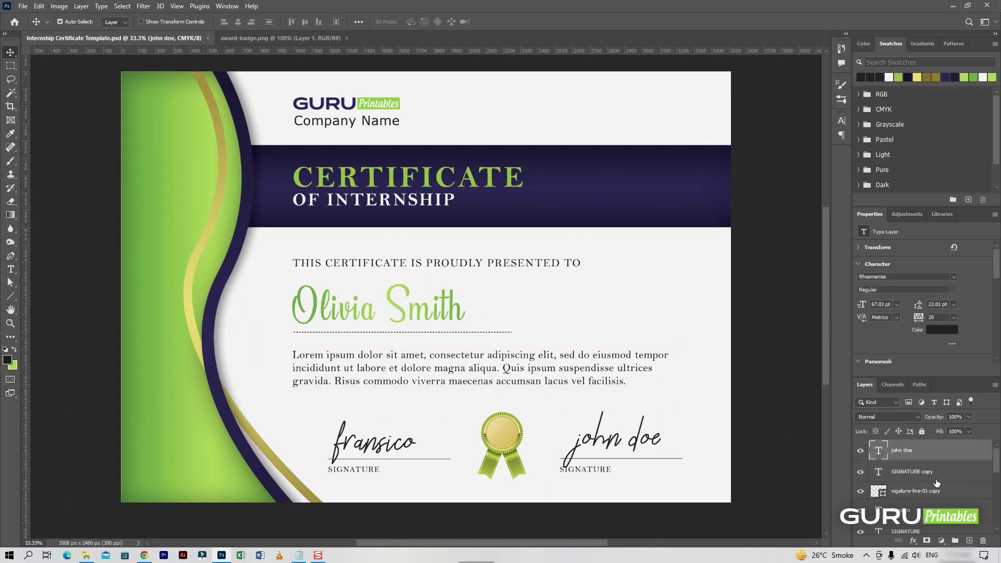
{"action": "left_click", "coordinate": [939, 471]}
{"action": "left_click", "coordinate": [938, 491], "text": "shift"}
{"action": "key", "text": "ctrl+j"}
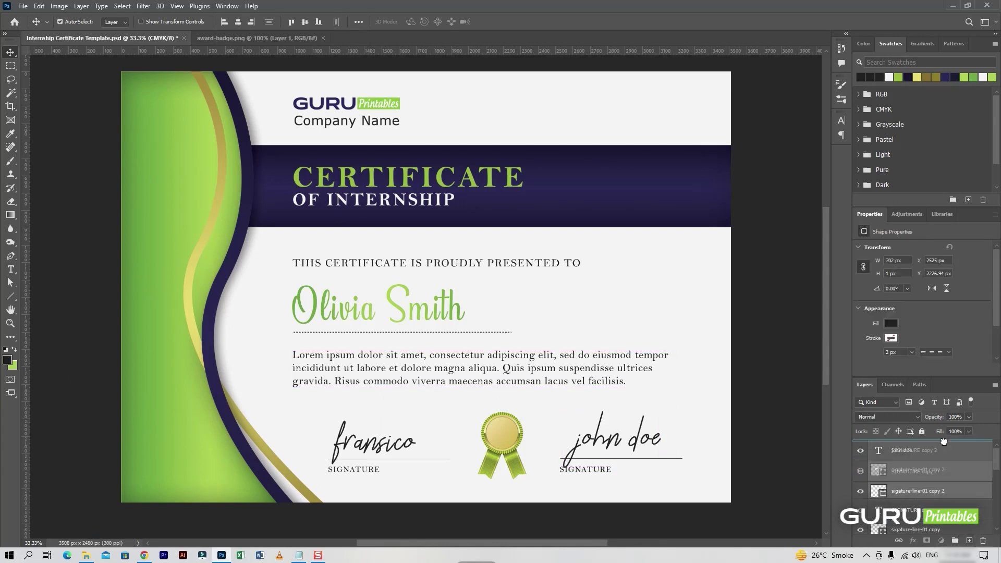
{"action": "double_click", "coordinate": [922, 475]}
{"action": "type", "text": "date-line"}
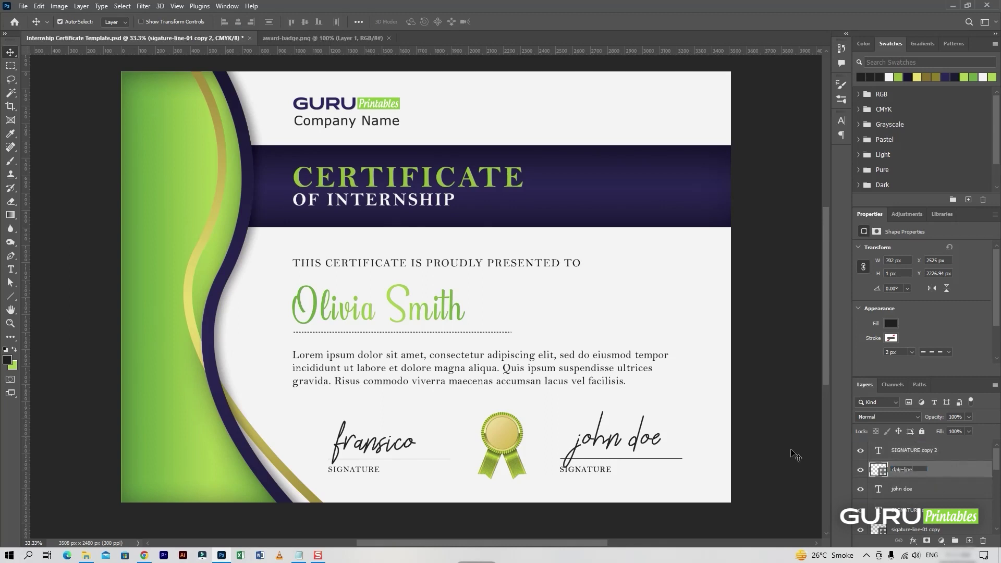
{"action": "key", "text": "Return"}
Move the copied line and label up to the certificate's top right
{"action": "left_click", "coordinate": [943, 457], "text": "shift"}
{"action": "key", "text": "ctrl+t"}
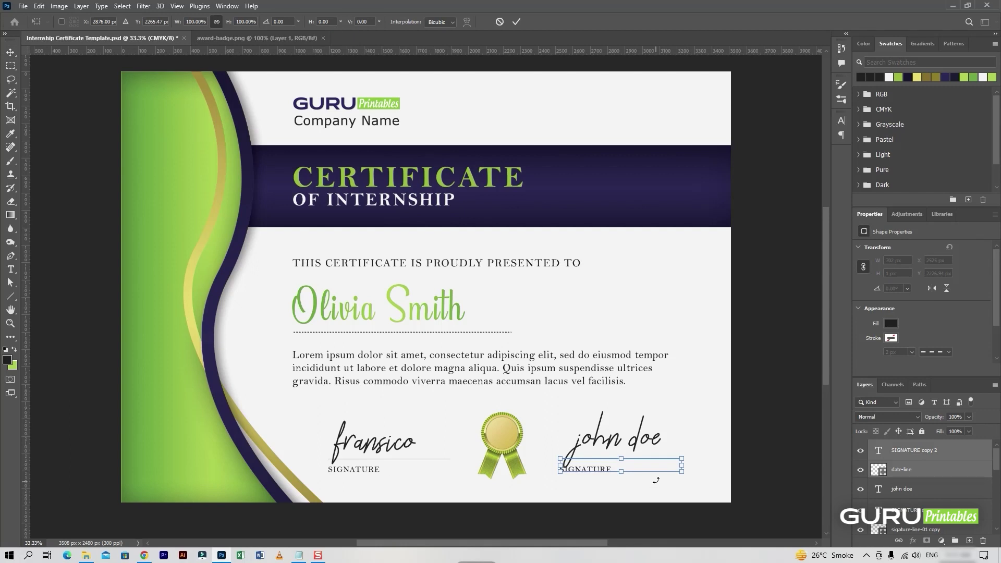
{"action": "left_click_drag", "start_coordinate": [651, 465], "coordinate": [652, 115]}
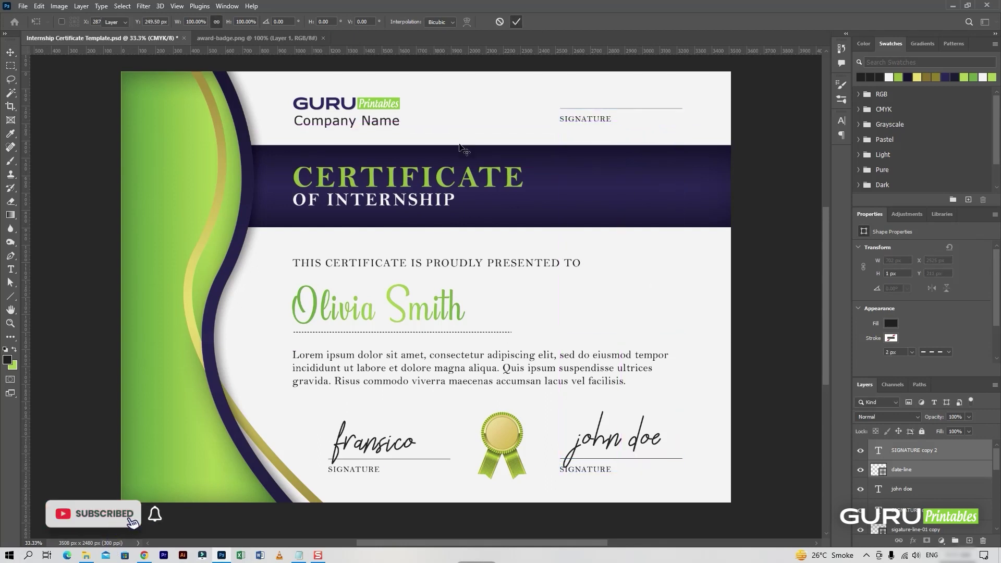
{"action": "key", "text": "Return"}
{"action": "key", "text": "shift+Down"}
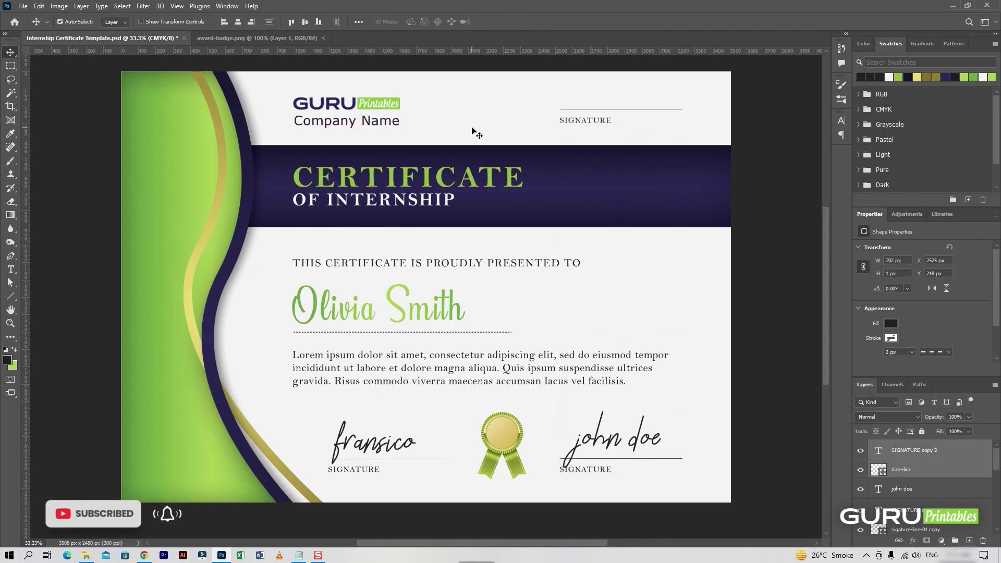
Change the copied caption text to ISSUE DATE
{"action": "double_click", "coordinate": [574, 121]}
{"action": "key", "text": "BackSpace"}
{"action": "type", "text": "ISSUE DATE"}
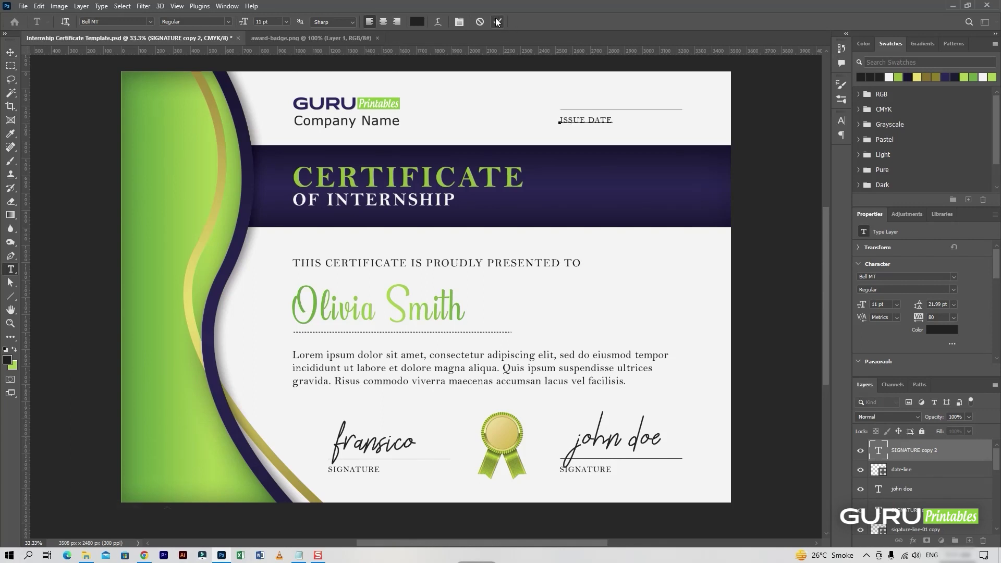
{"action": "type", "text": "UE DATE"}
{"action": "left_click", "coordinate": [497, 22]}
{"action": "key", "text": "v"}
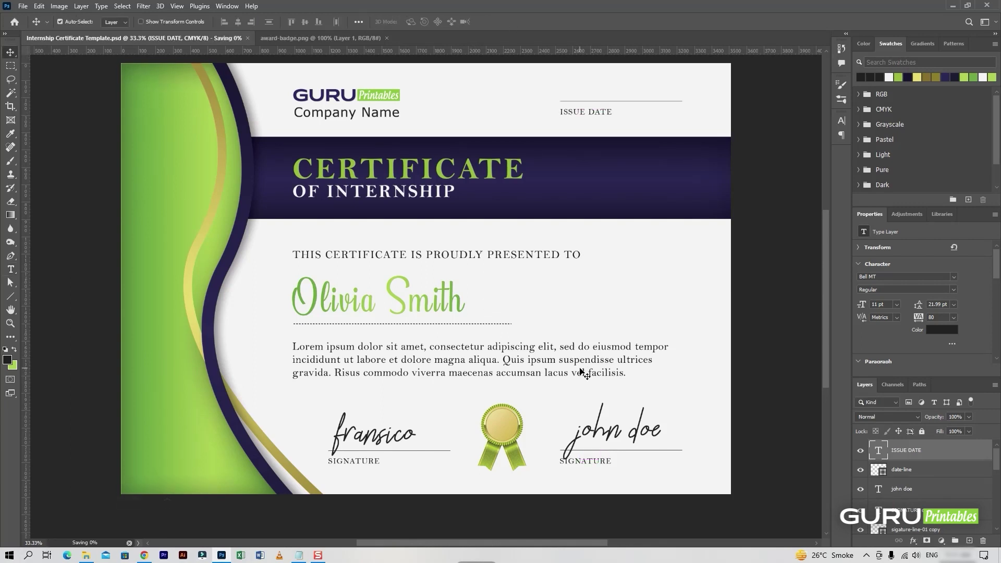
Group the text layers into a group named text and zoom out
{"action": "scroll", "coordinate": [927, 464], "scroll_direction": "down", "scroll_amount": 5}
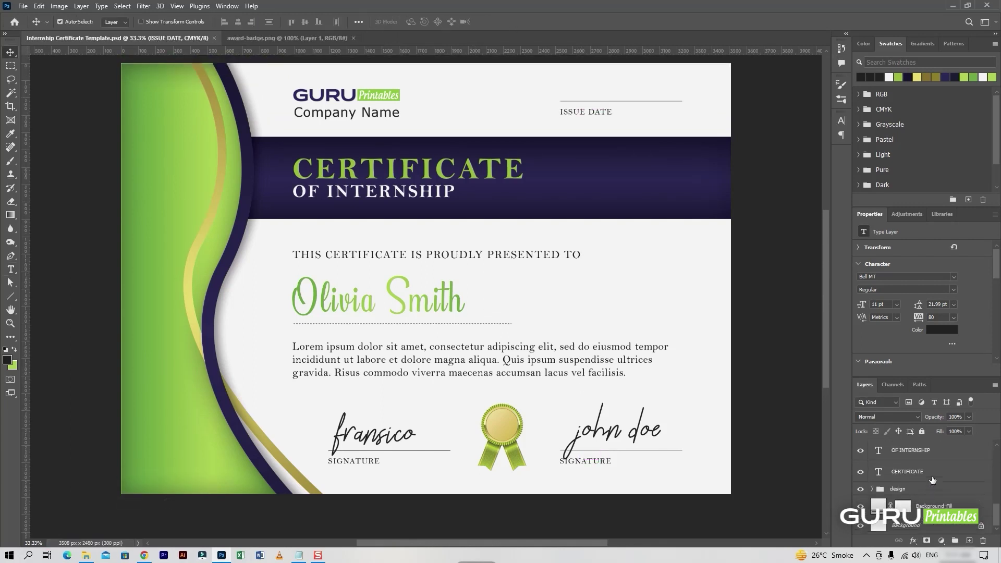
{"action": "left_click", "coordinate": [932, 480], "text": "shift"}
{"action": "key", "text": "ctrl+g"}
{"action": "type", "text": "te"}
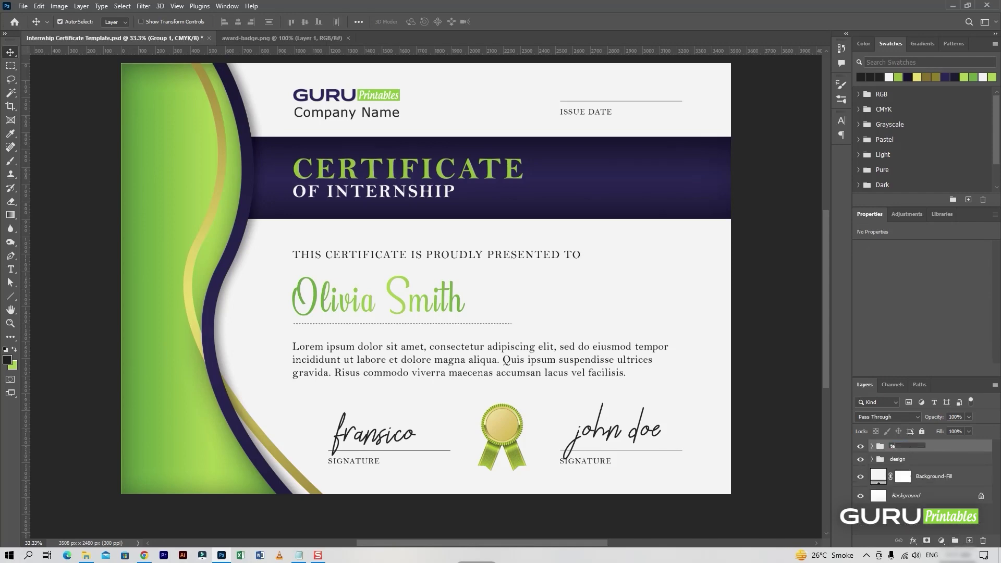
{"action": "type", "text": "xt"}
{"action": "key", "text": "Return"}
{"action": "key", "text": "ctrl+minus"}
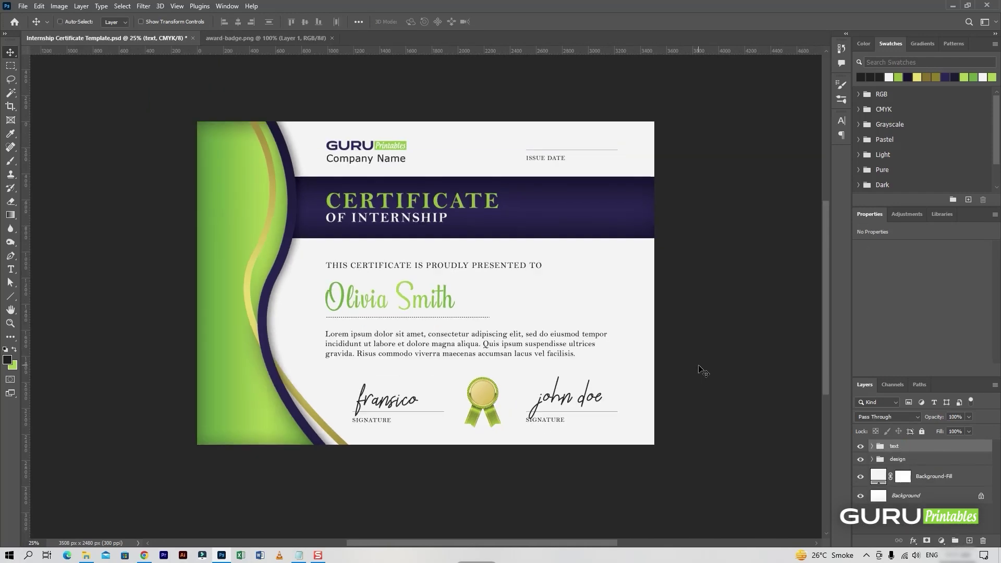